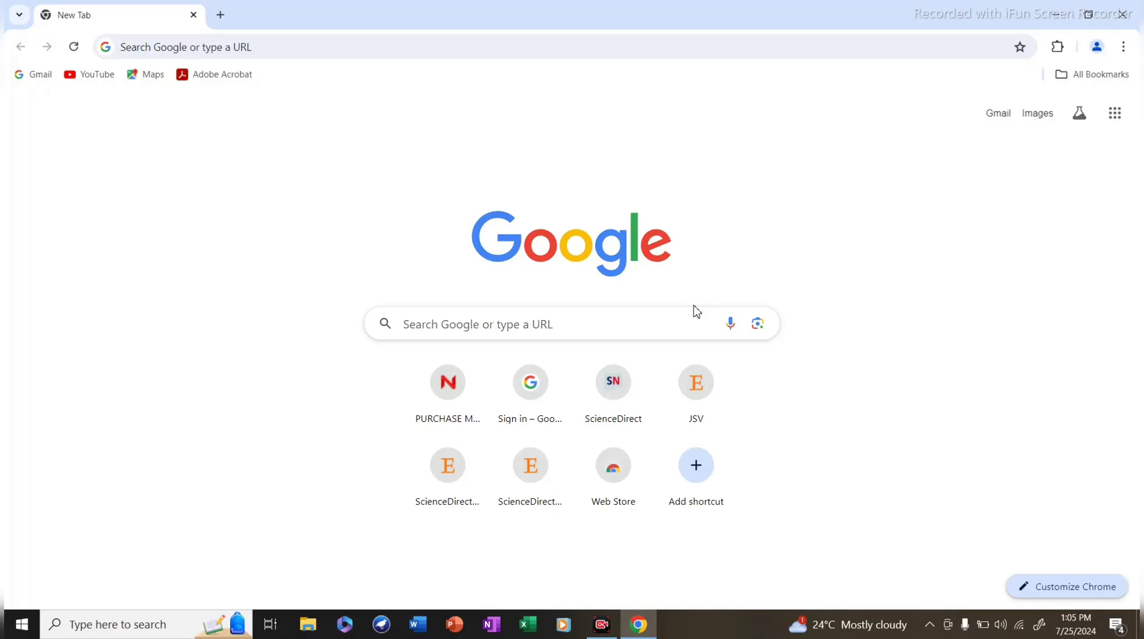
Search Google for 'mpdte counselling' and open the Directorate of Technical Education counselling site.
left_click(536, 326)
type("MP")
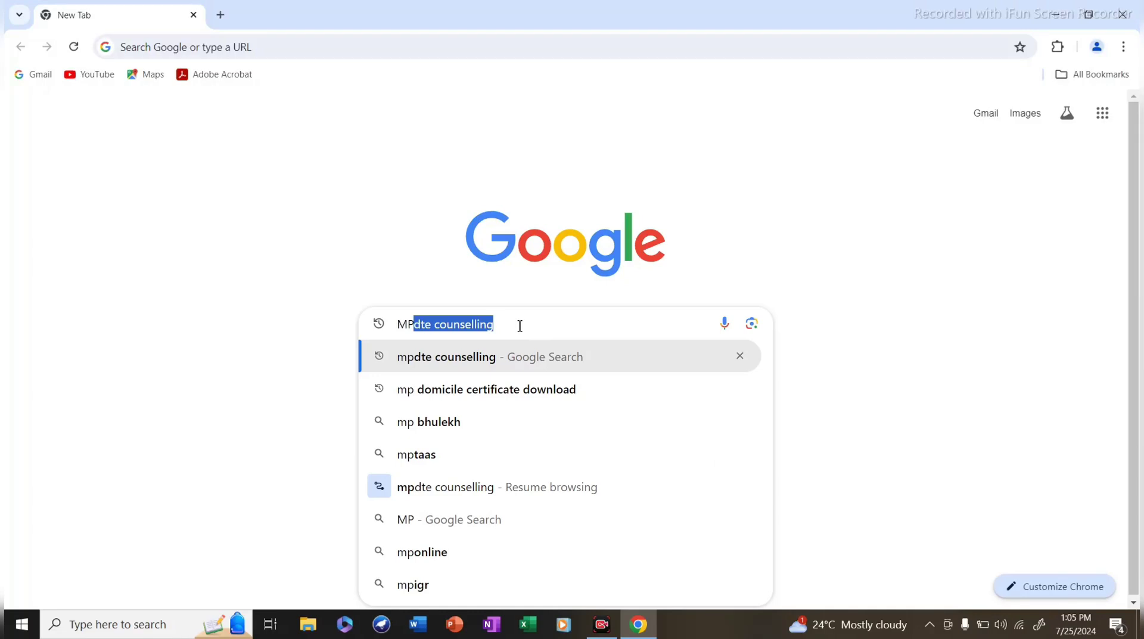
left_click(466, 360)
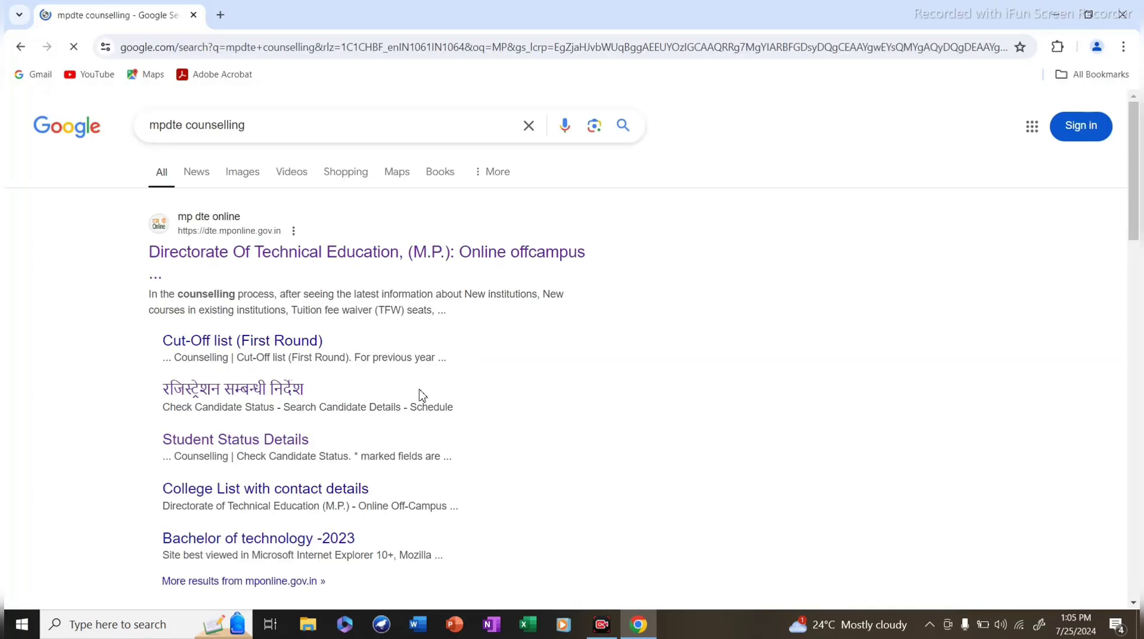
left_click(358, 259)
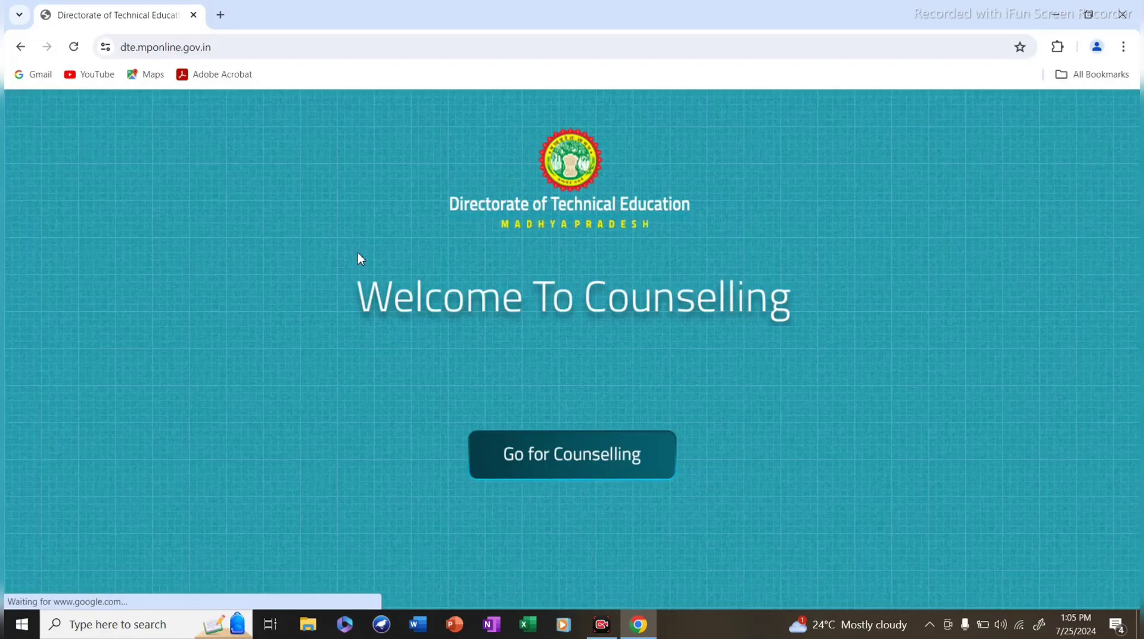
Enter 'Go for Counselling' and dismiss the translation offer and the निर्देश instructions notice.
left_click(561, 454)
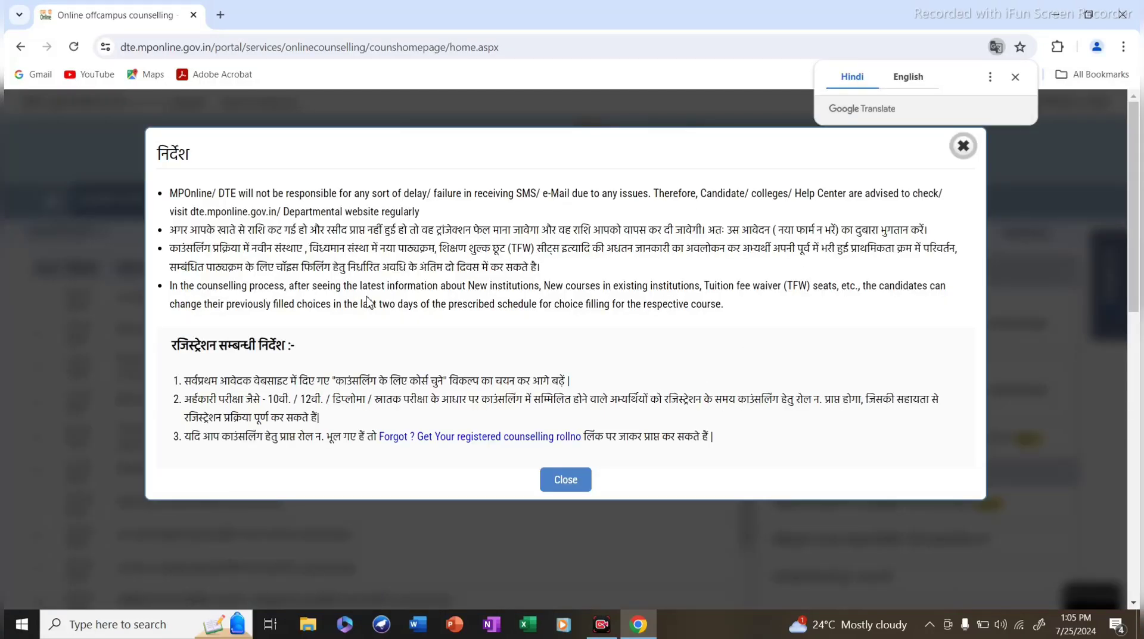
left_click(1015, 77)
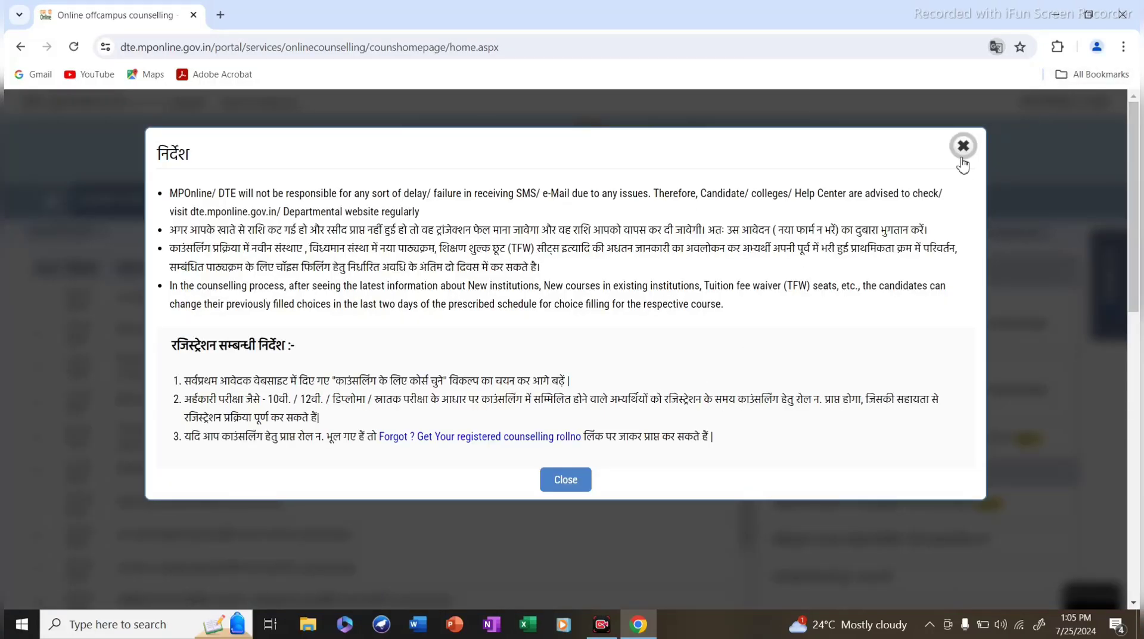
left_click(963, 146)
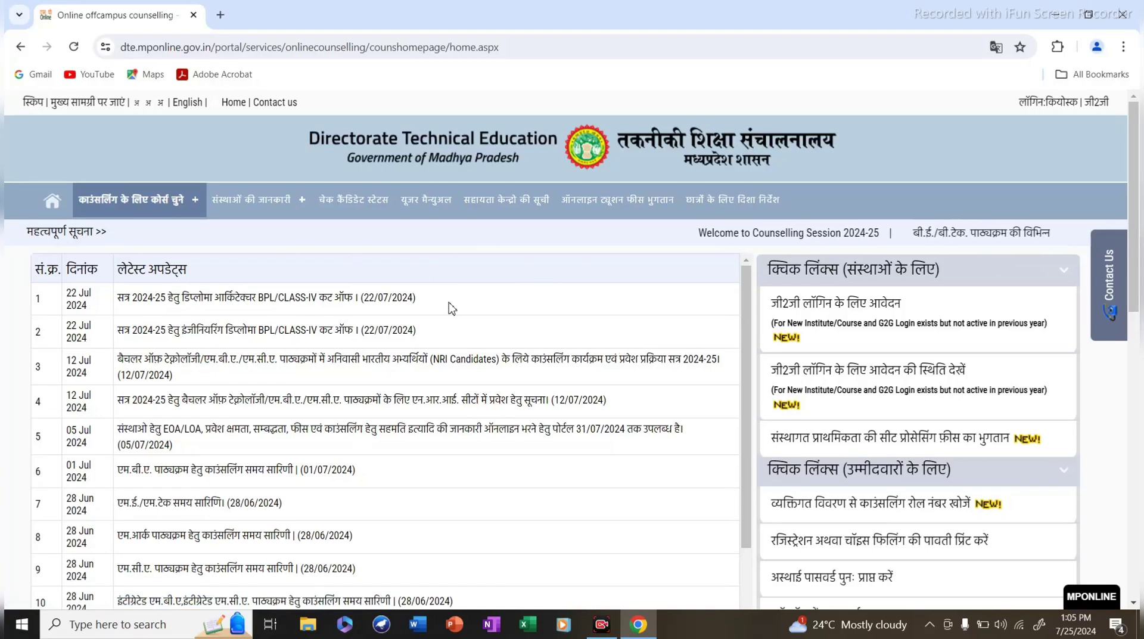
Go through ग्रेजुएट प्रोग्राम > बैचलर ऑफ़ टेक्नोलॉजी to the B.Tech counselling application page.
mouse_move(243, 262)
left_click(120, 205)
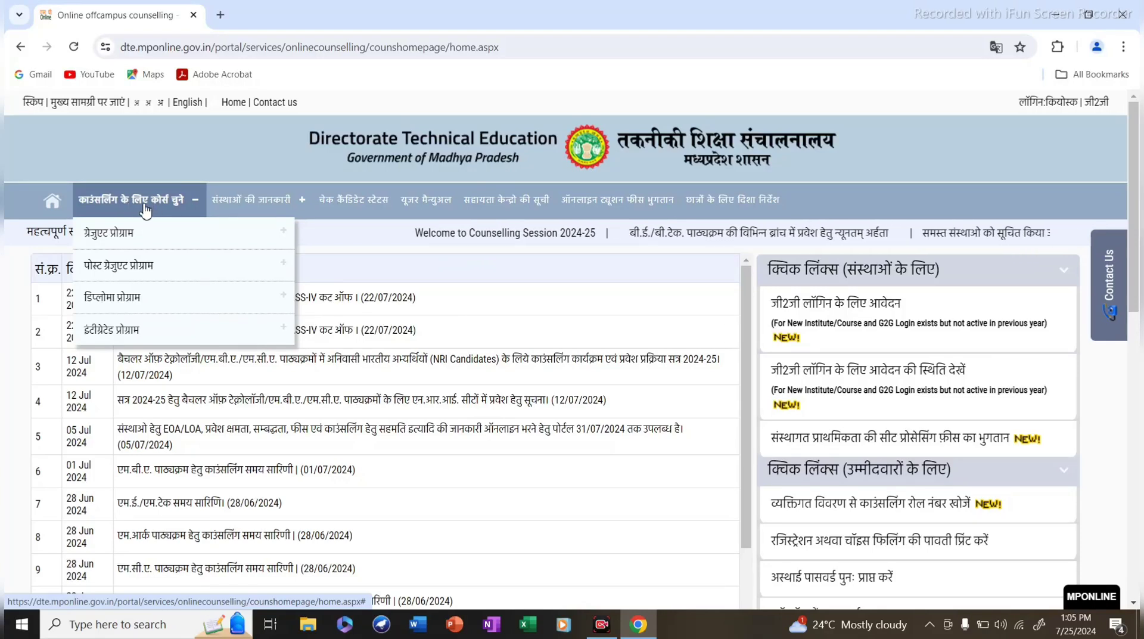
left_click(139, 232)
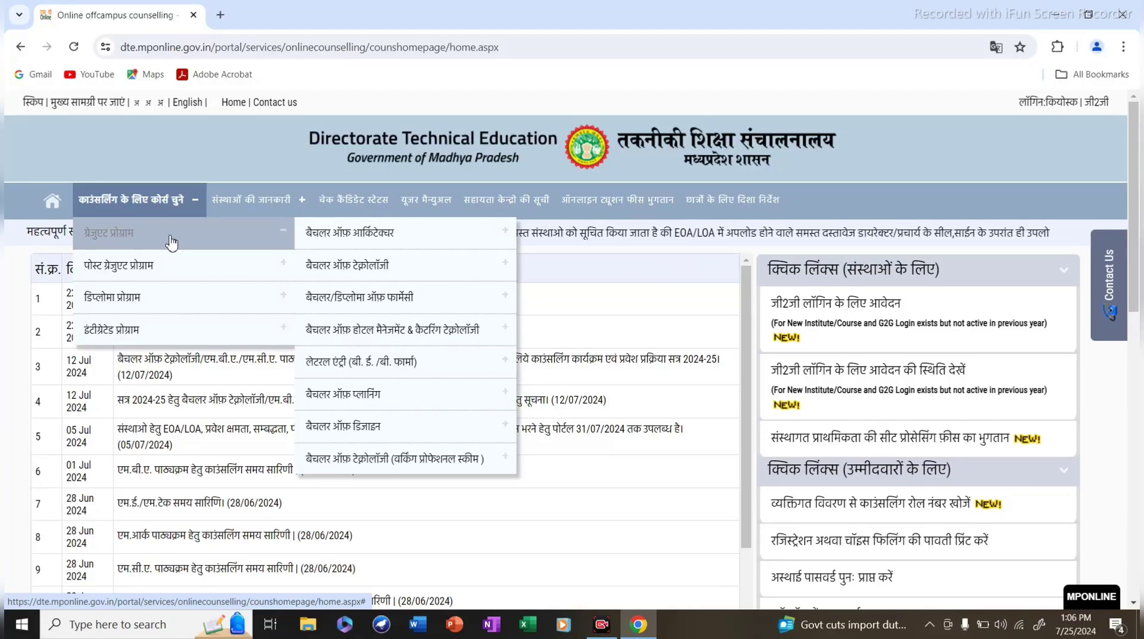
mouse_move(350, 239)
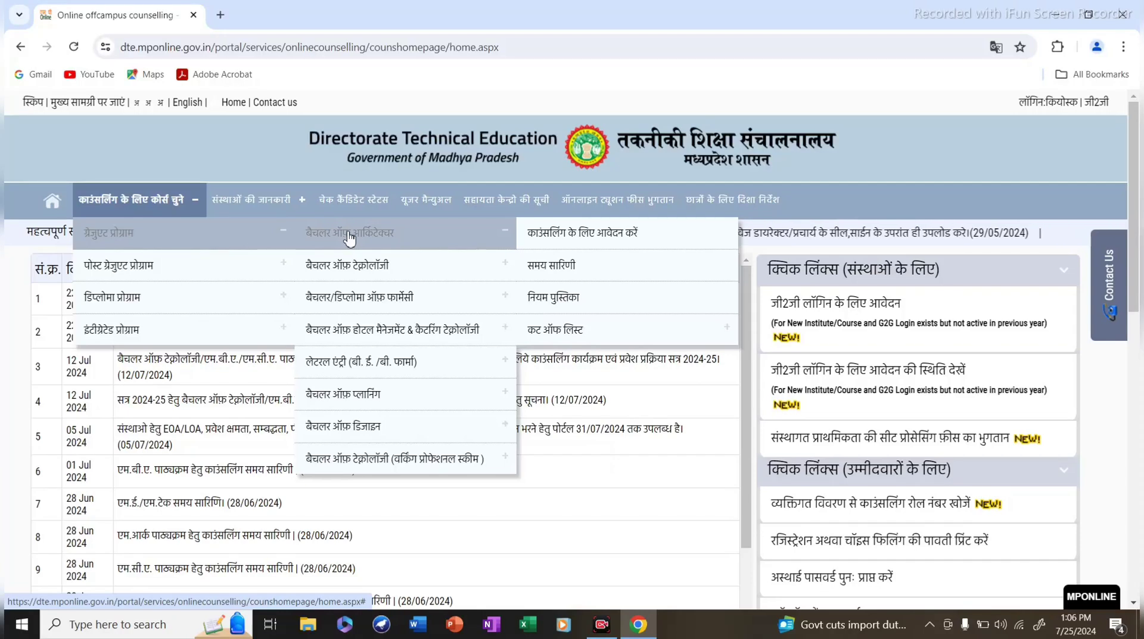
mouse_move(365, 262)
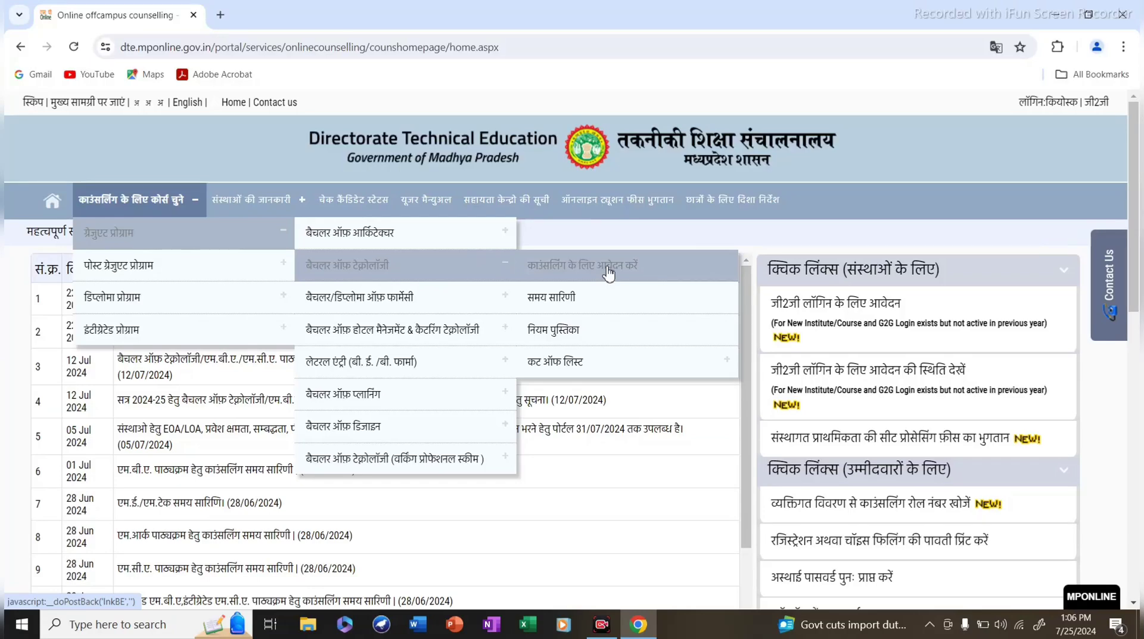
left_click(607, 273)
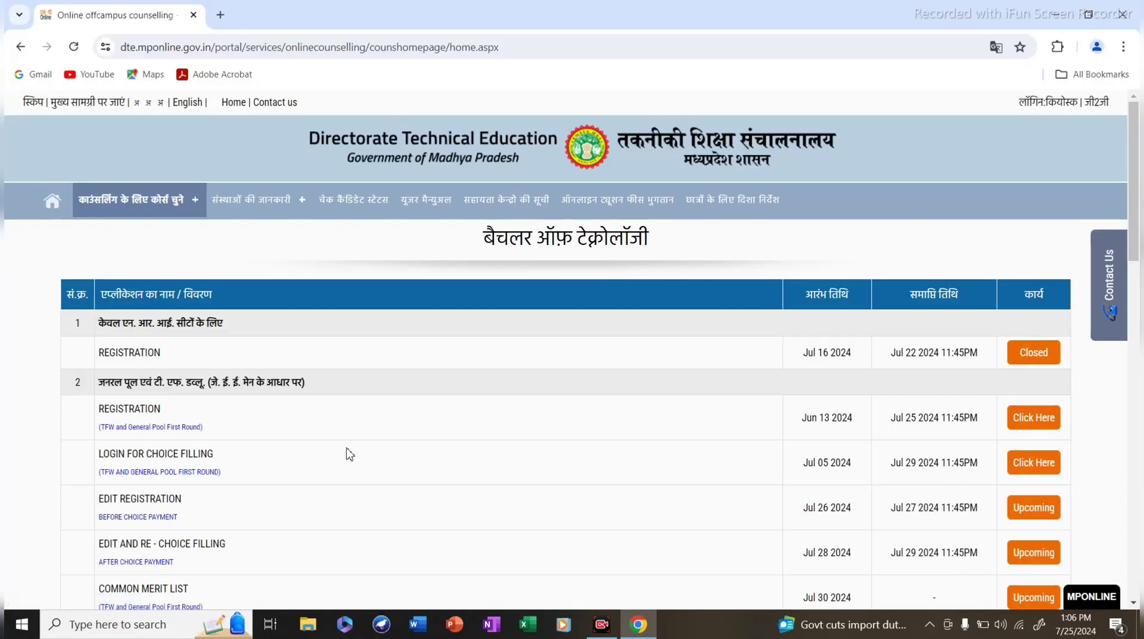
scroll(349, 454, "down", 4)
scroll(349, 454, "up", 3)
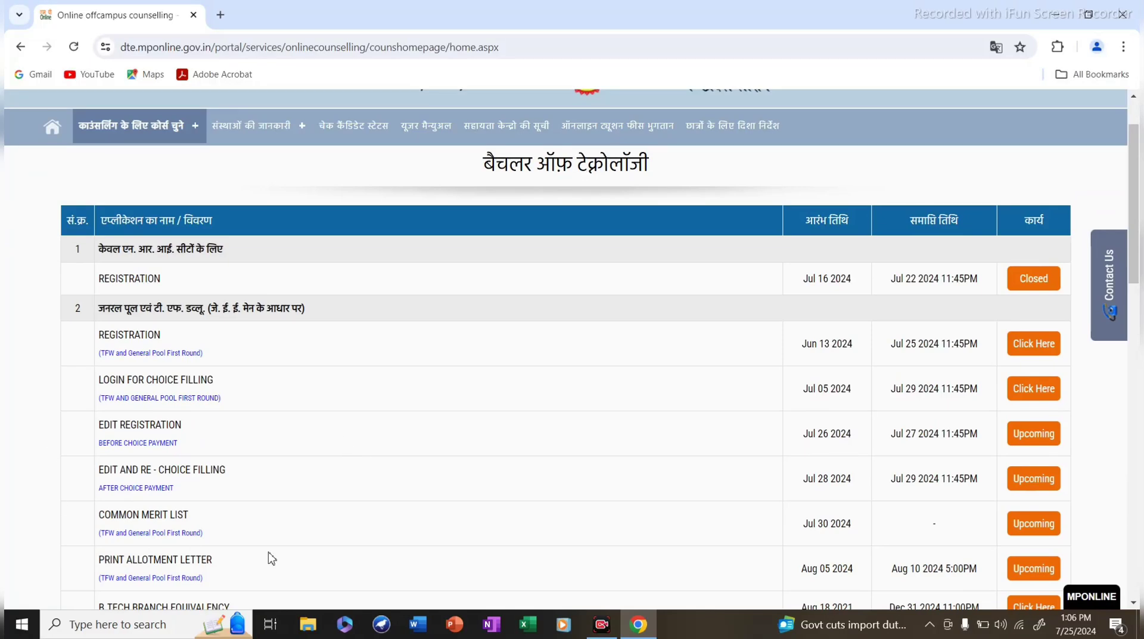
scroll(569, 489, "down", 14)
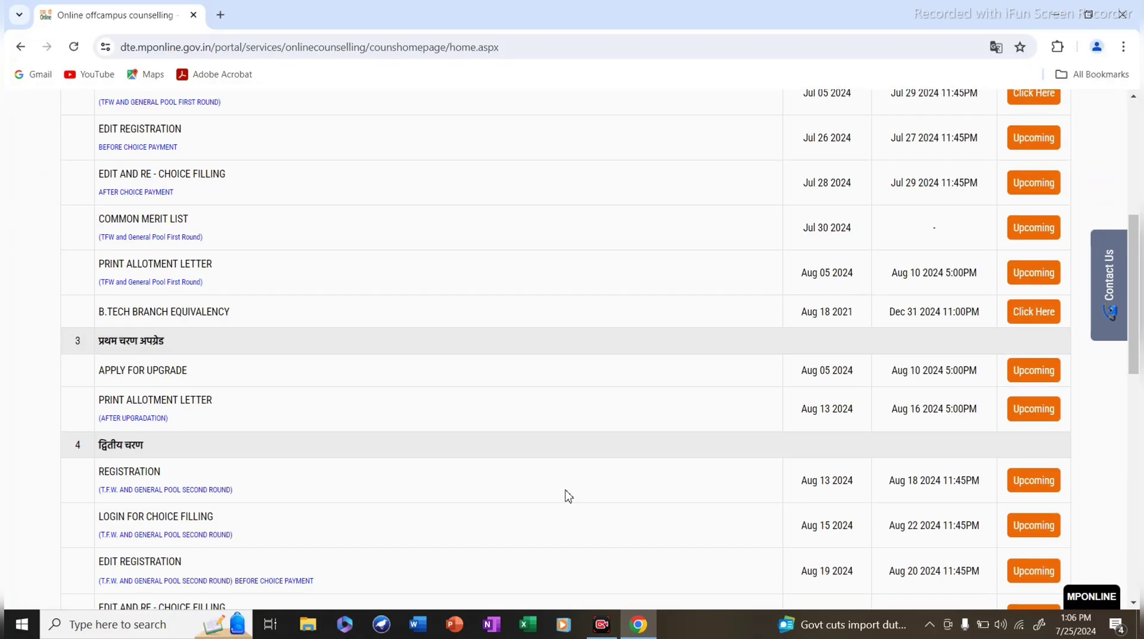
scroll(575, 481, "up", 15)
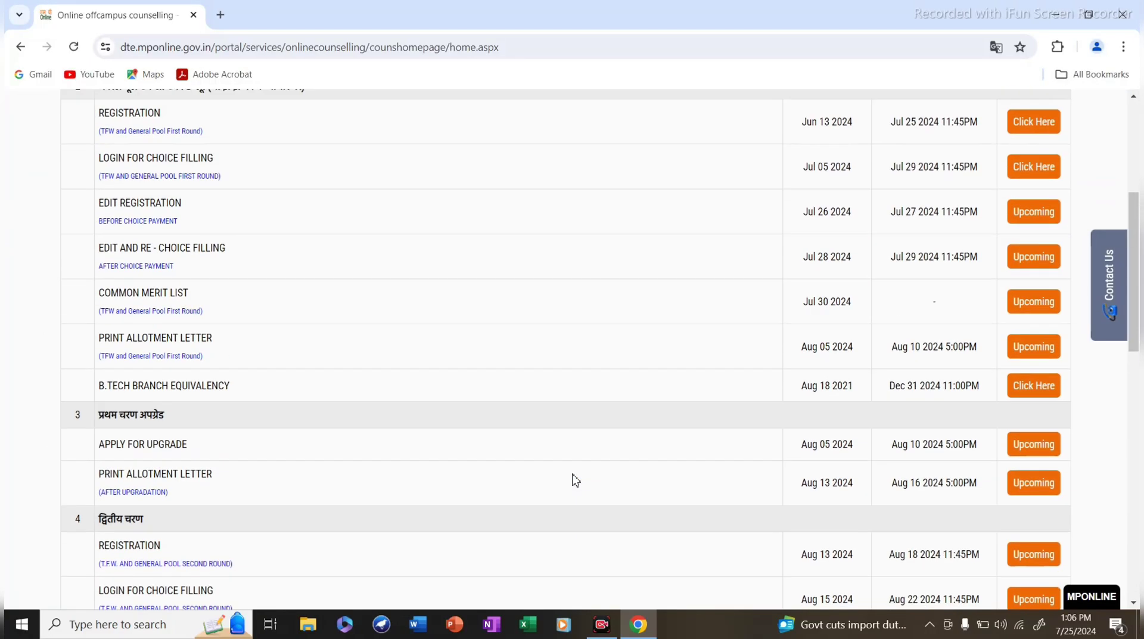
scroll(253, 411, "down", 3)
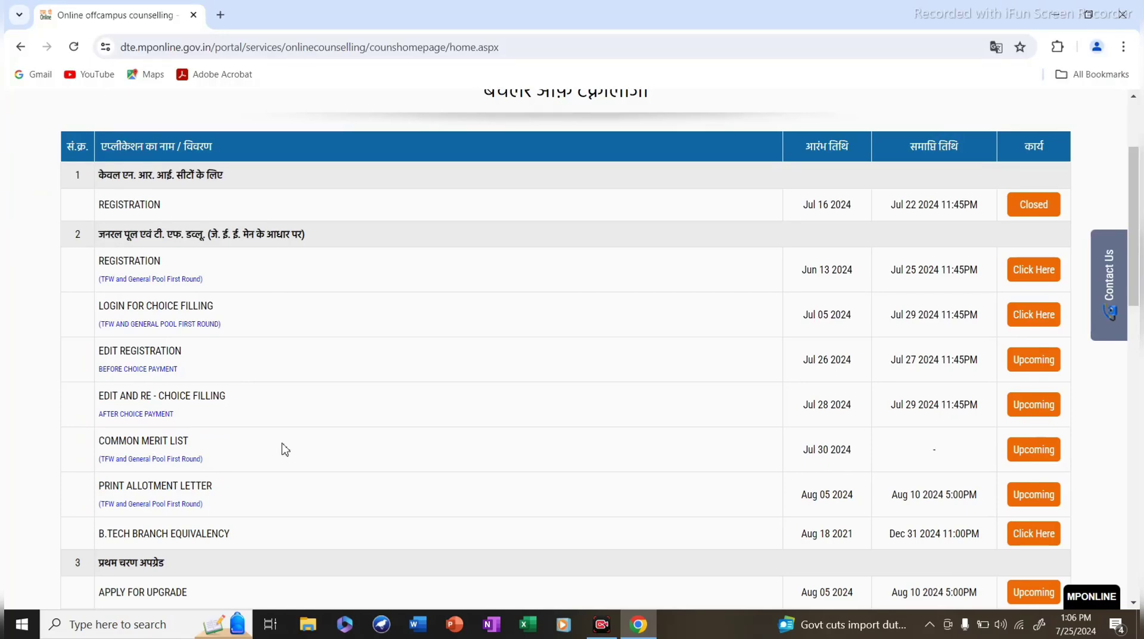
scroll(131, 385, "down", 3)
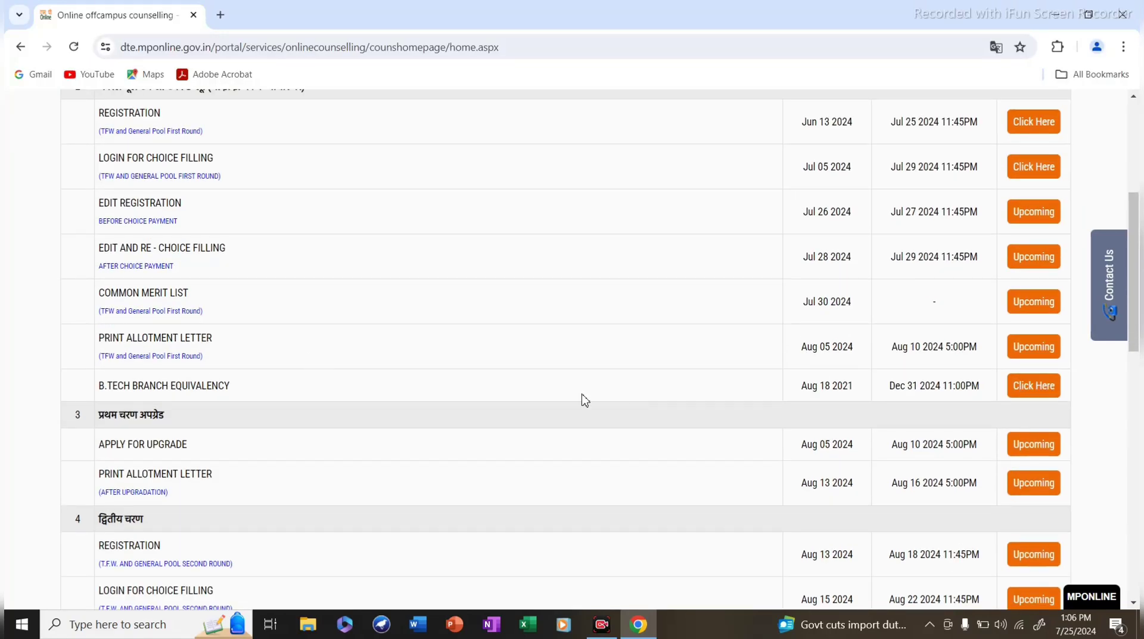
scroll(555, 413, "up", 3)
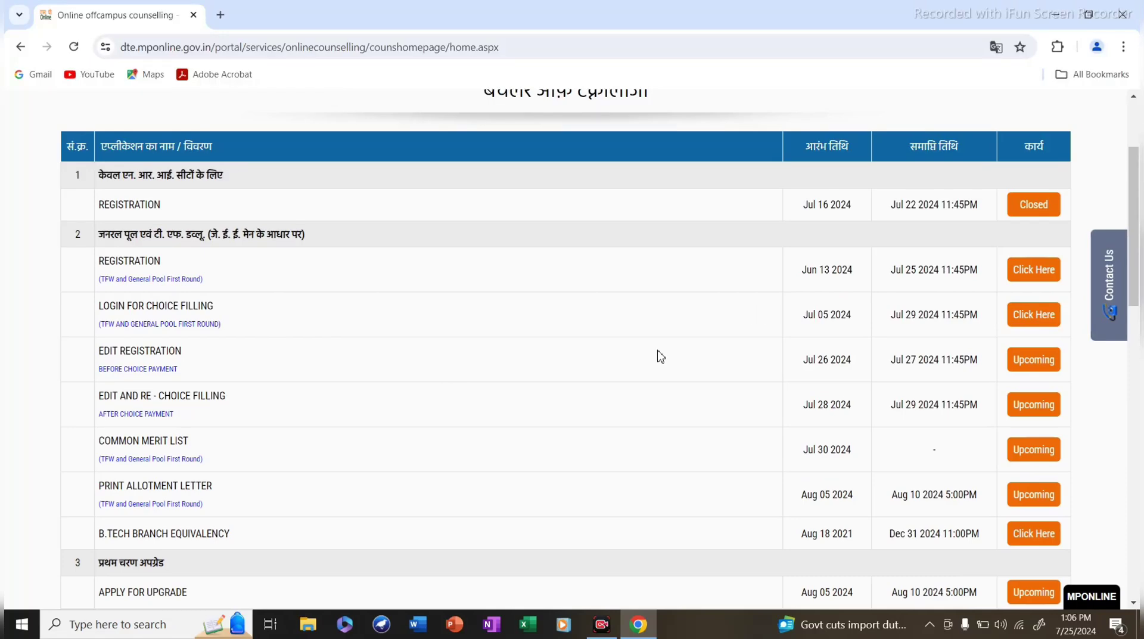
scroll(641, 396, "up", 3)
scroll(640, 396, "down", 3)
Start first-round TFW and general pool registration and agree to the Rule Book.
left_click(1035, 275)
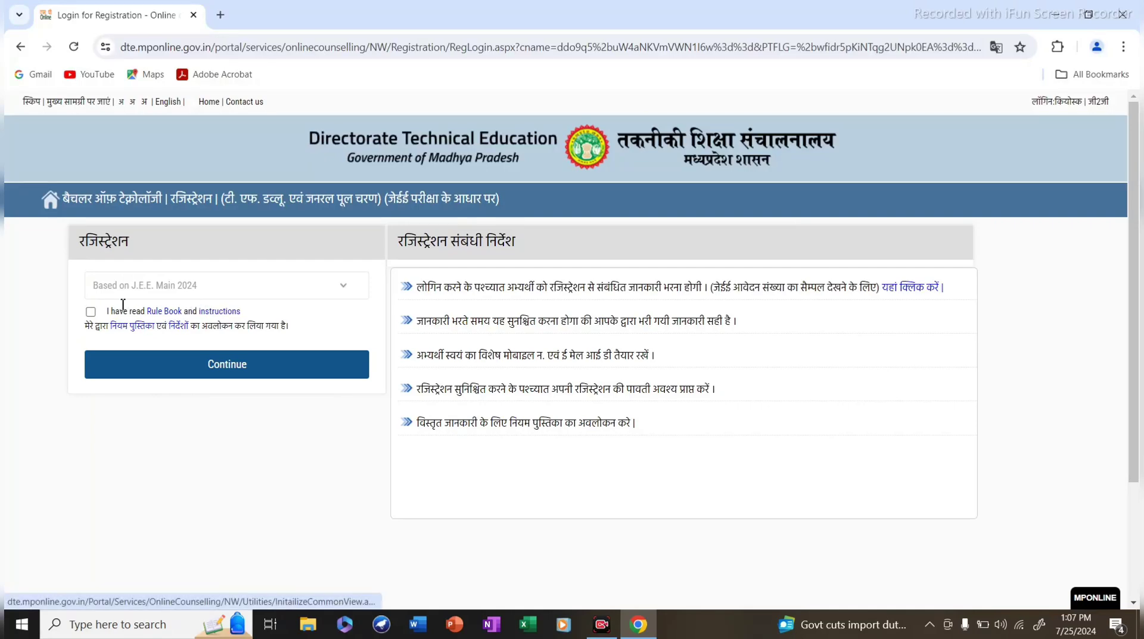
left_click(91, 312)
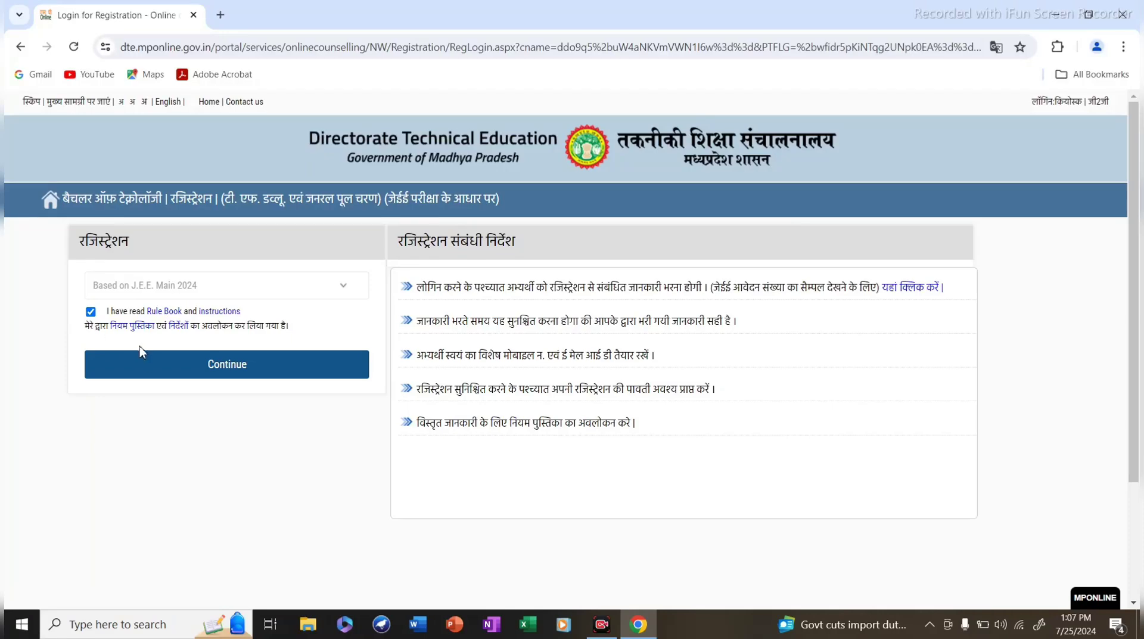
left_click(150, 371)
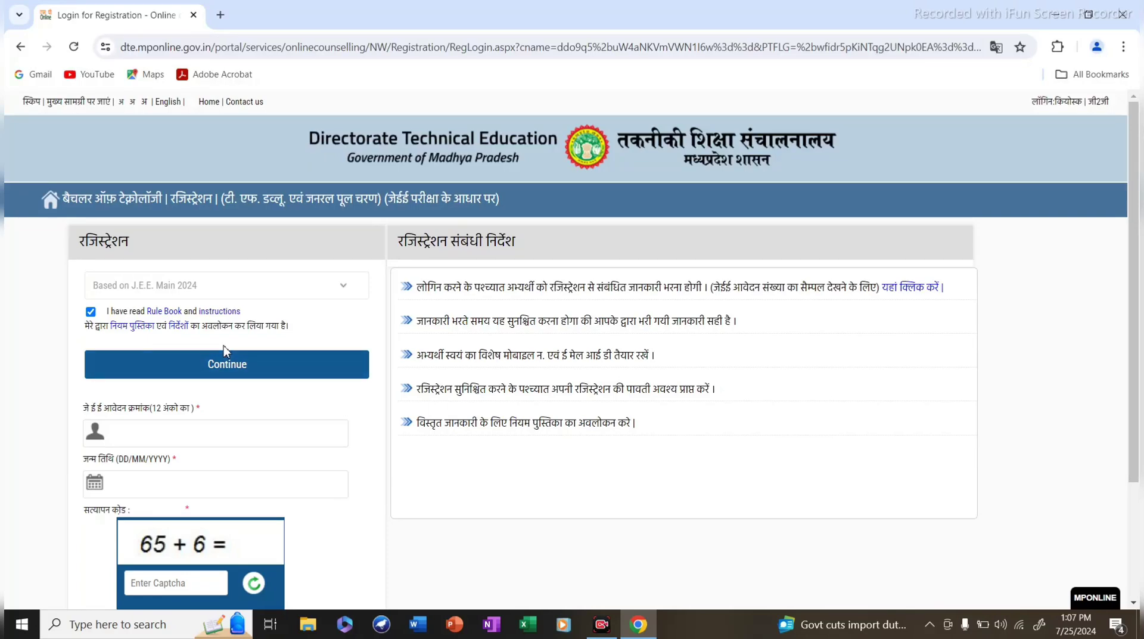
Enter the JEE application number, date of birth and captcha answer, then submit with View Details.
scroll(208, 420, "down", 1)
left_click(145, 354)
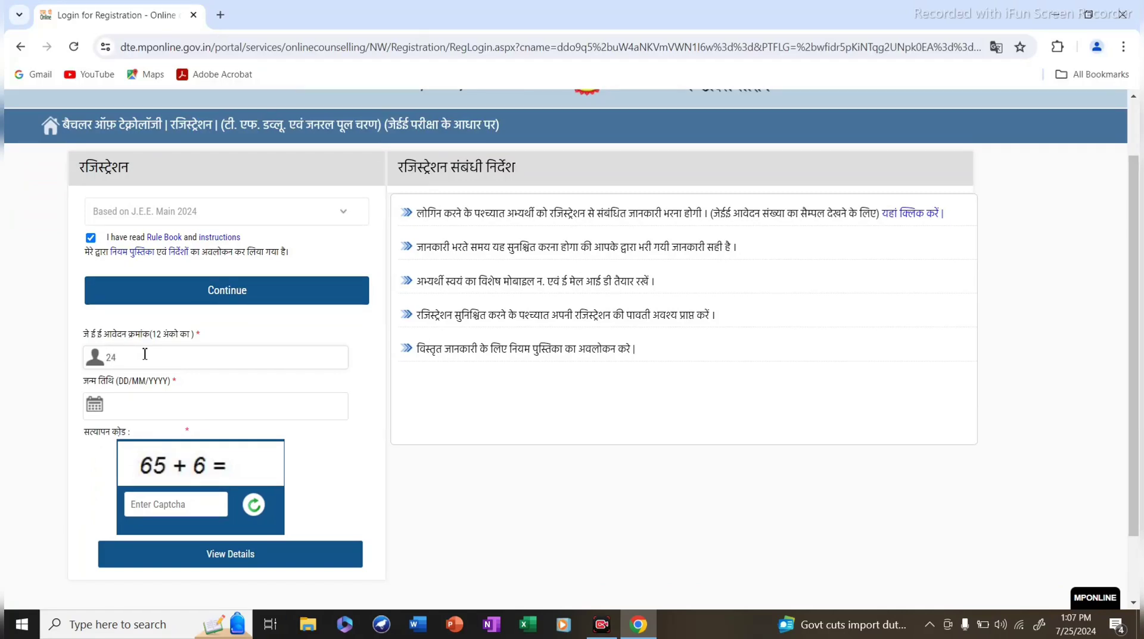
left_click(140, 411)
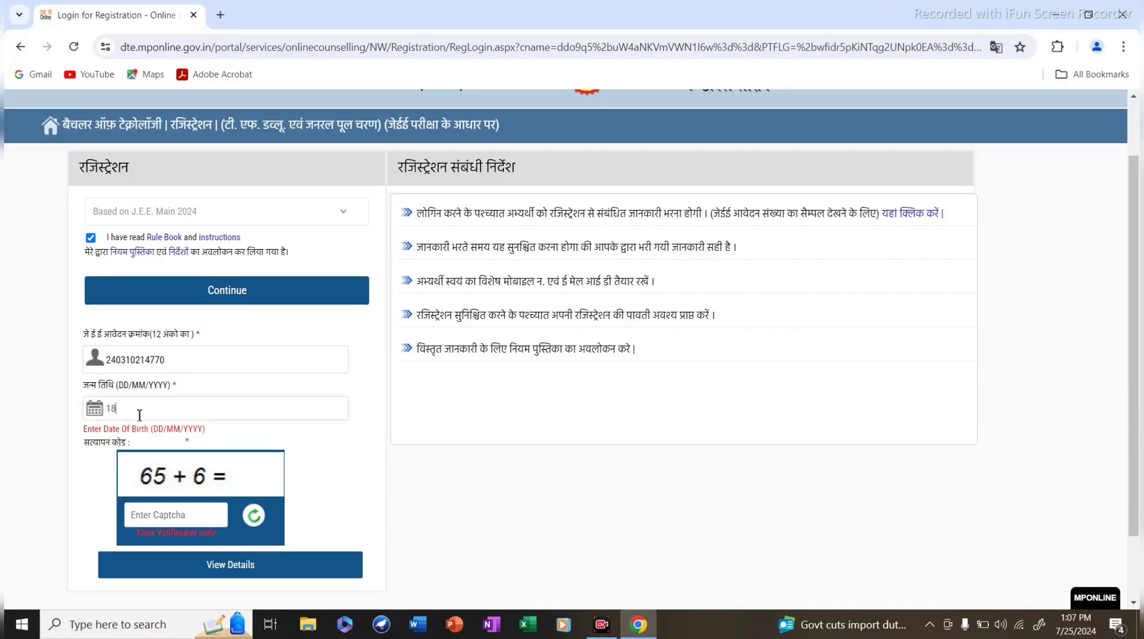
left_click(152, 511)
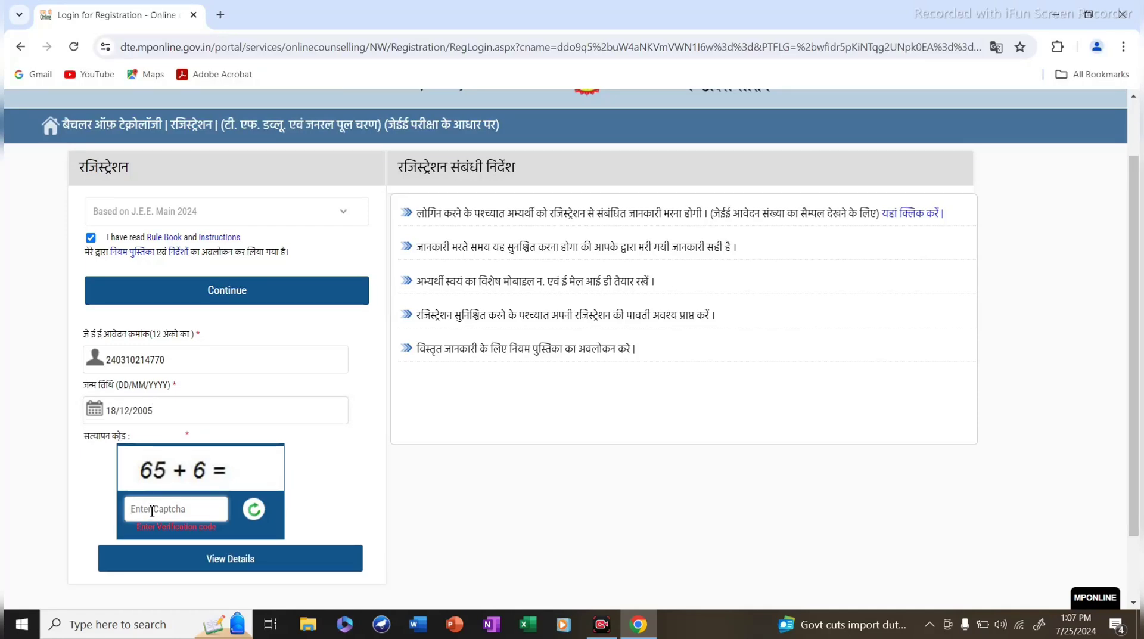
type("71")
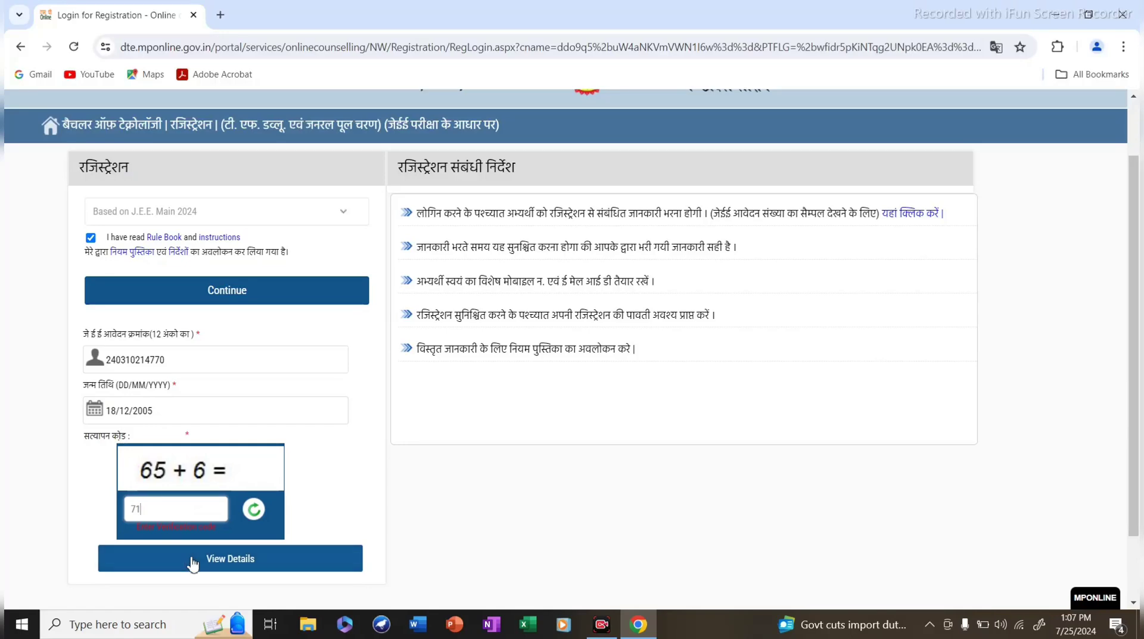
left_click(193, 563)
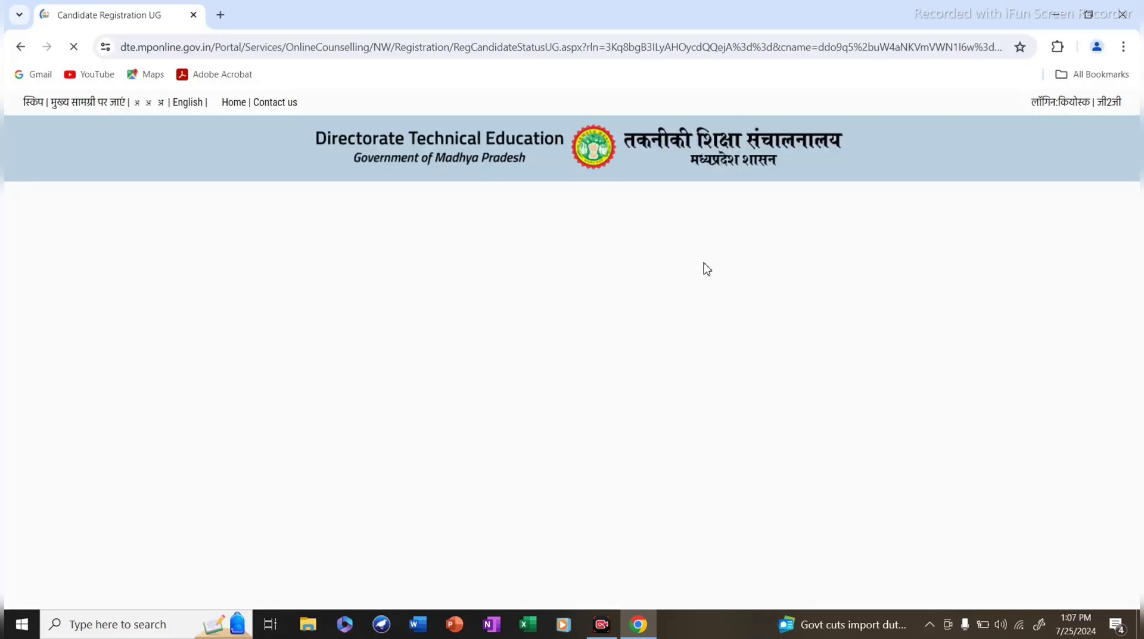
scroll(805, 462, "up", 2)
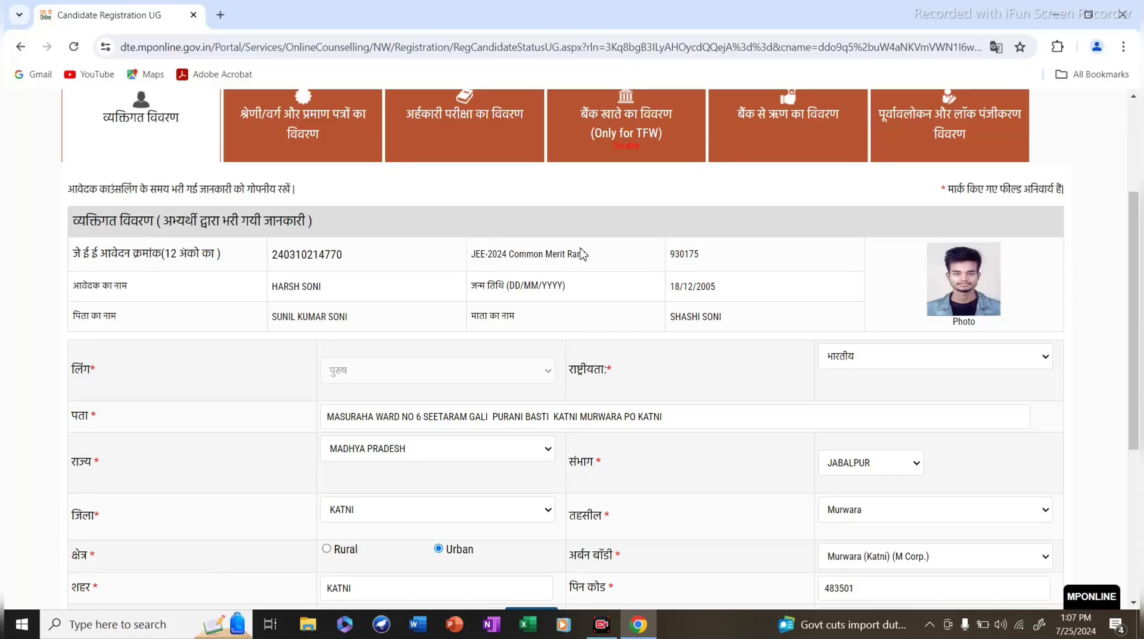
scroll(532, 209, "down", 2)
scroll(537, 390, "up", 3)
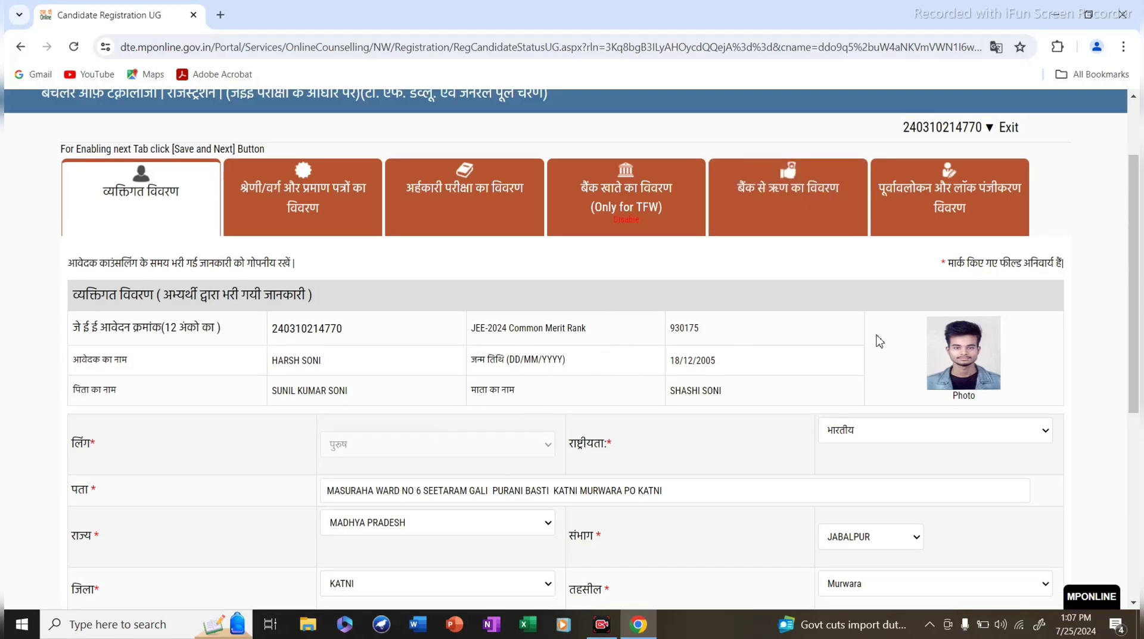
scroll(761, 323, "down", 1)
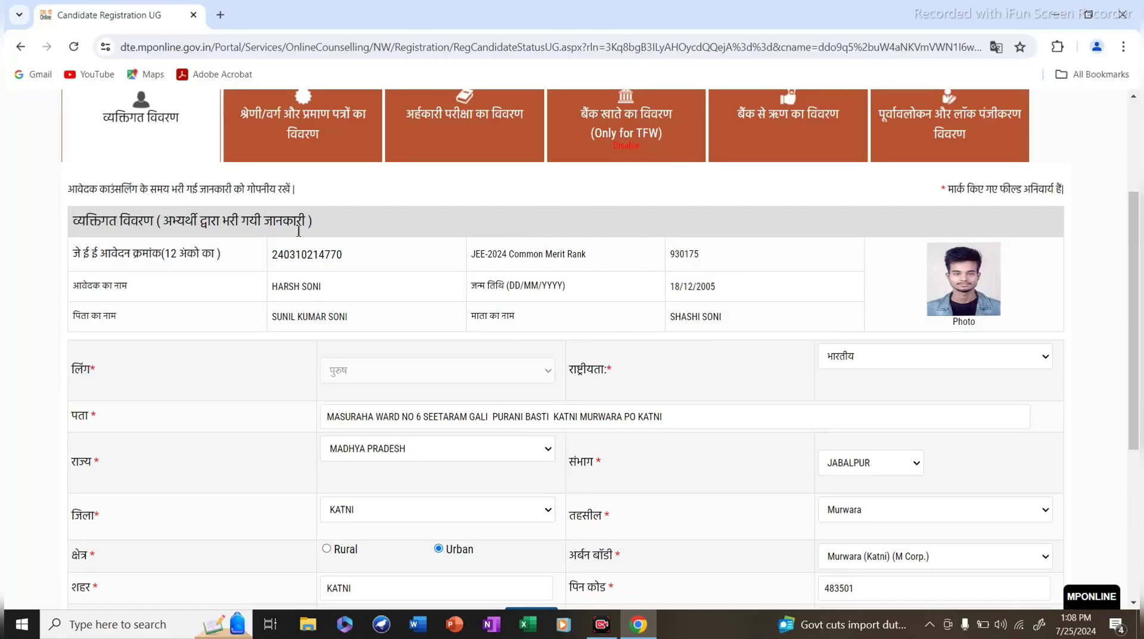
double_click(696, 254)
left_click_drag(585, 255, 486, 254)
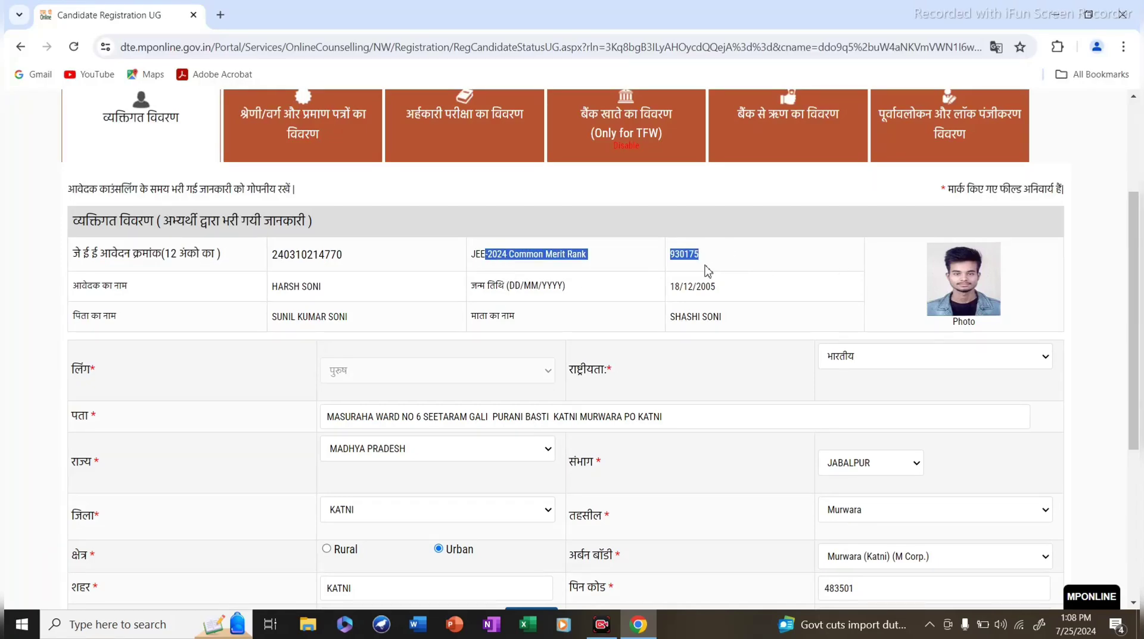
scroll(681, 329, "down", 2)
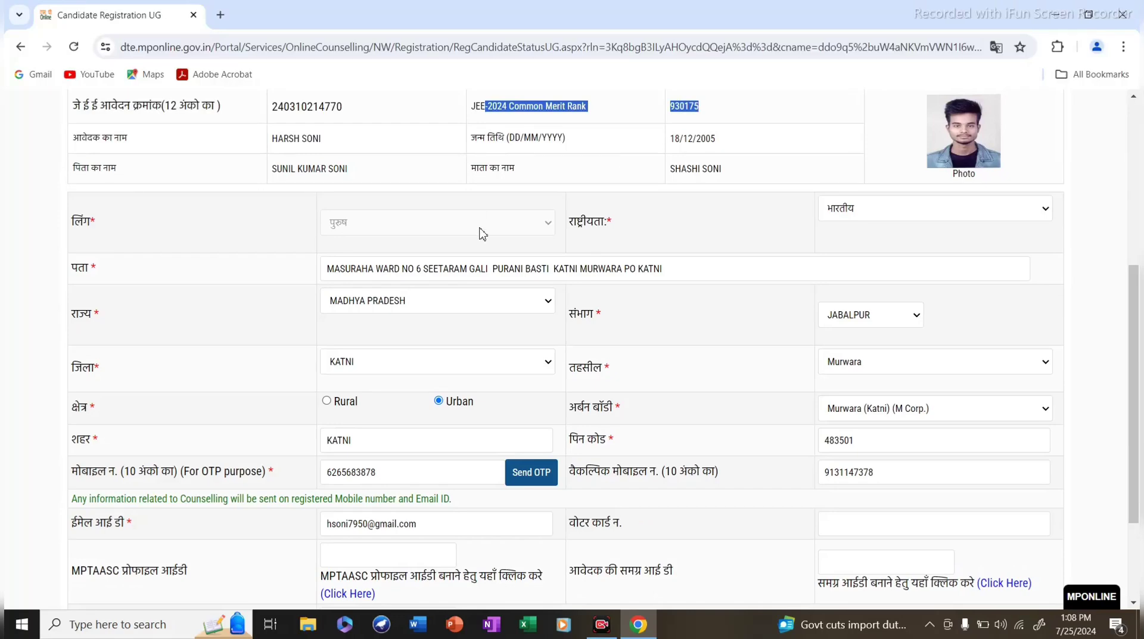
scroll(674, 367, "down", 3)
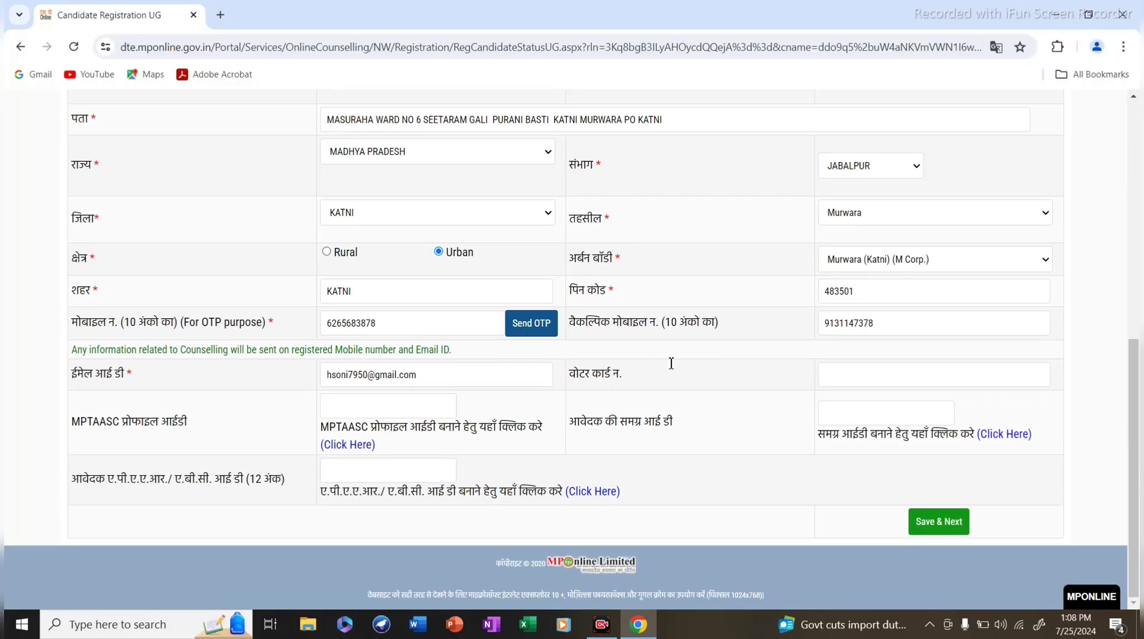
scroll(394, 339, "up", 5)
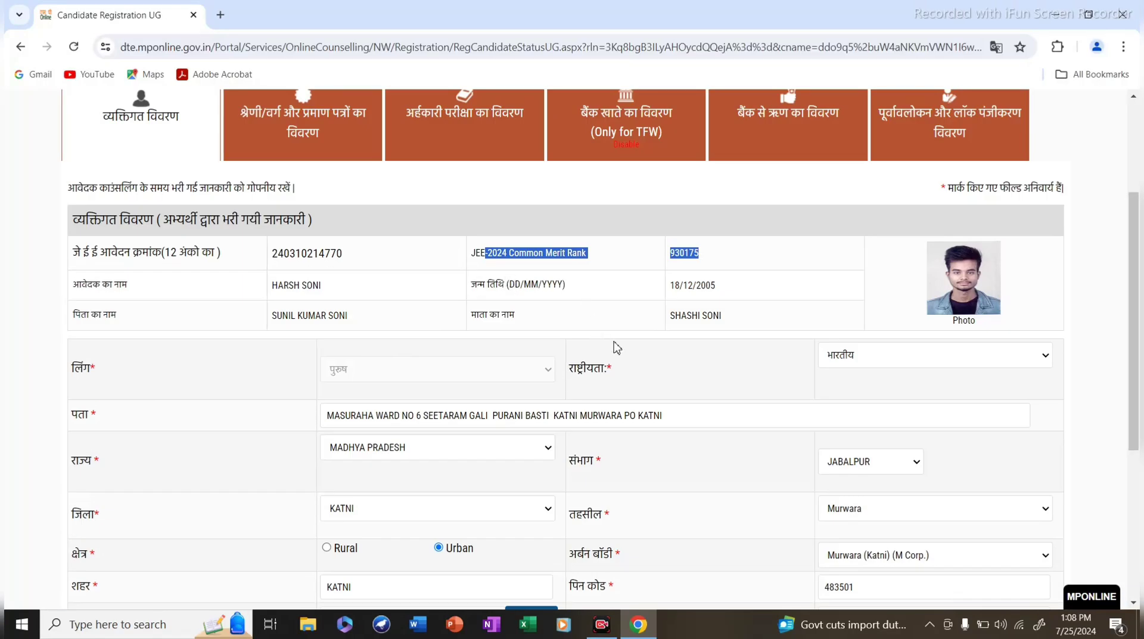
scroll(834, 322, "down", 1)
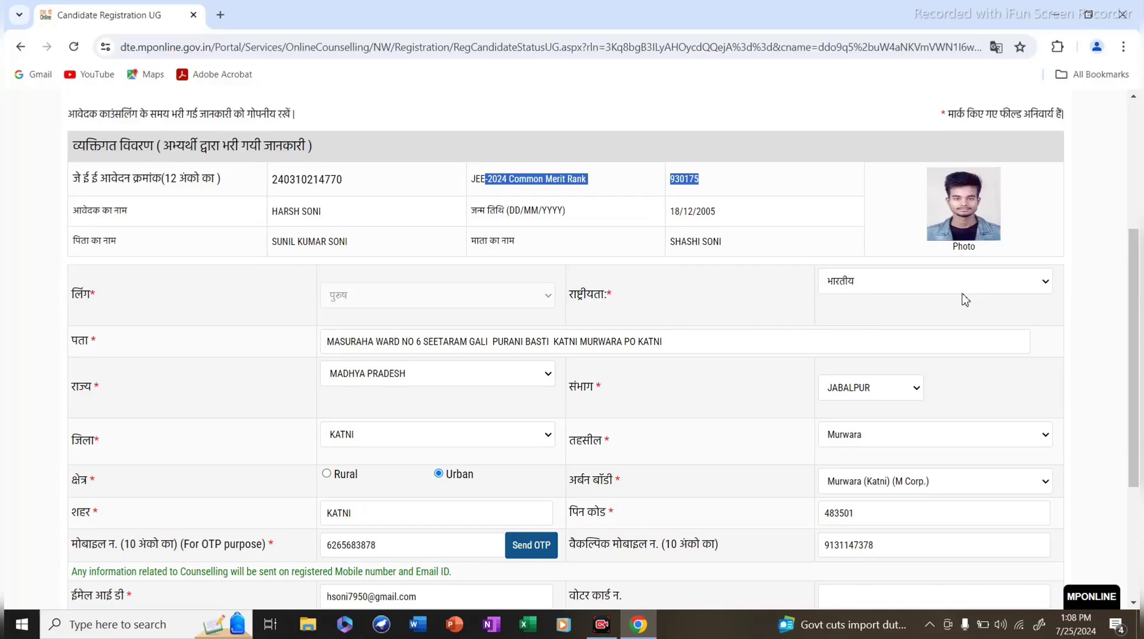
left_click(880, 288)
left_click(880, 289)
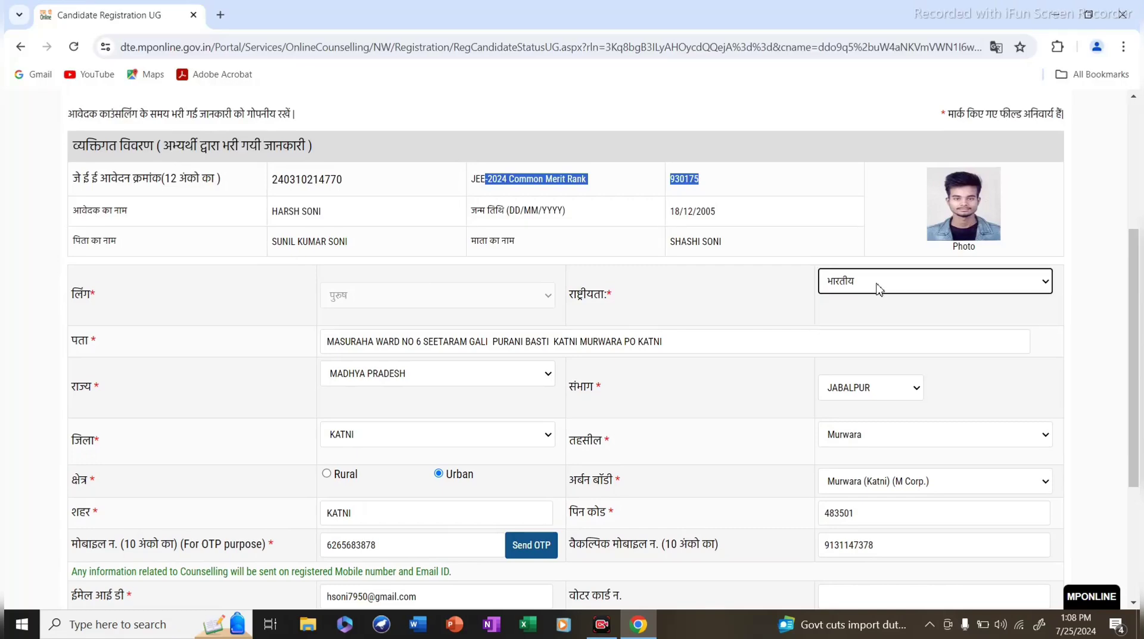
scroll(879, 289, "down", 2)
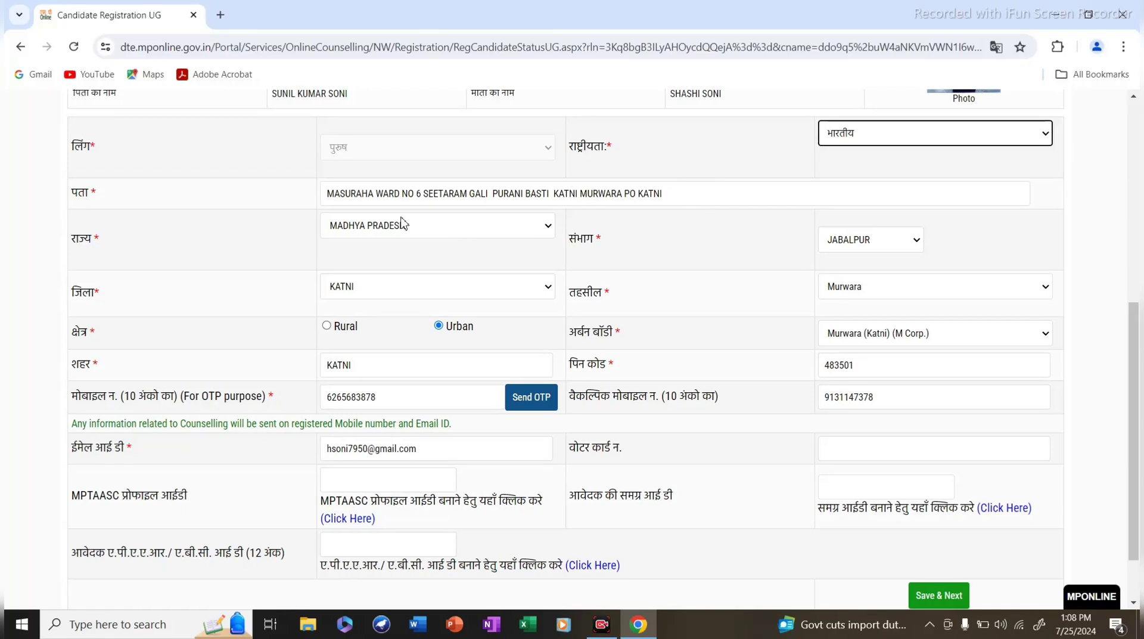
left_click_drag(328, 193, 675, 188)
left_click(676, 189)
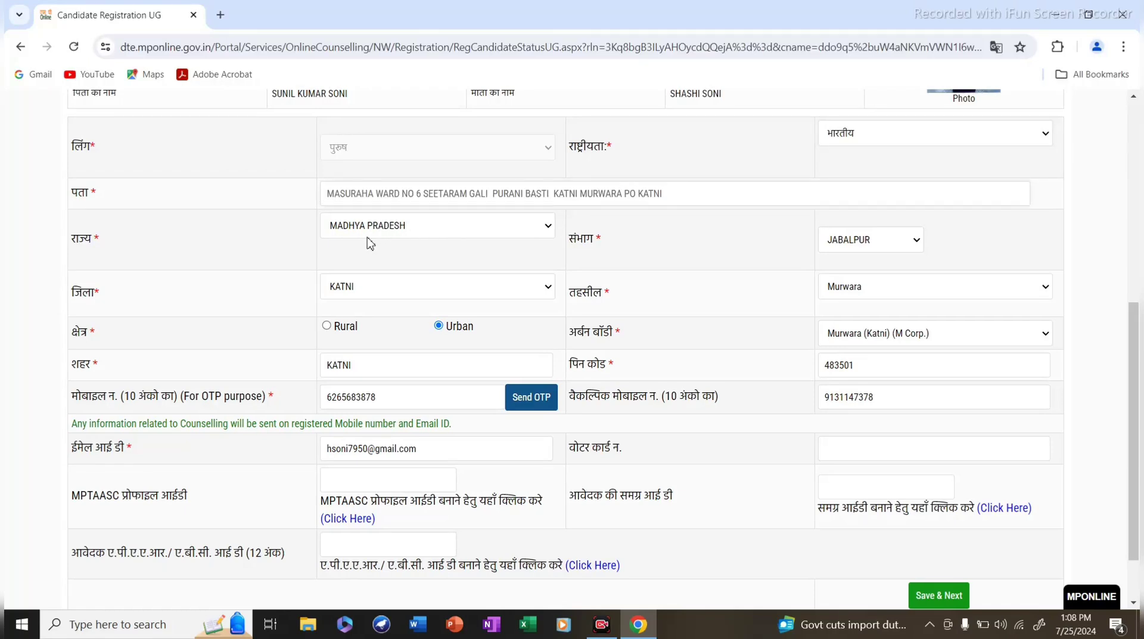
triple_click(75, 241)
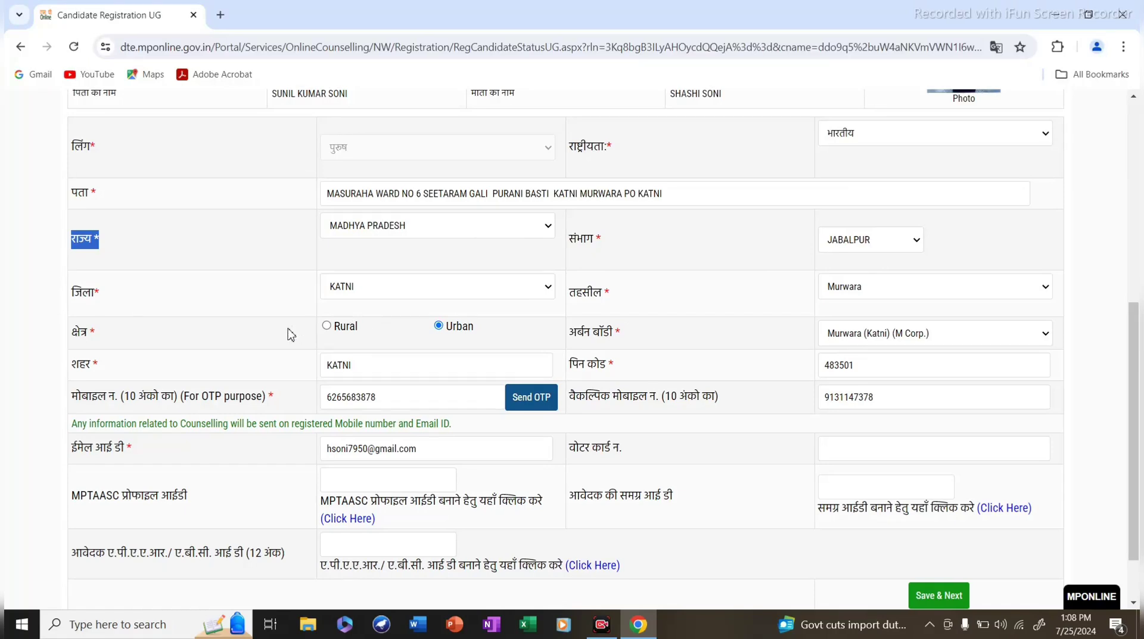
scroll(292, 334, "down", 1)
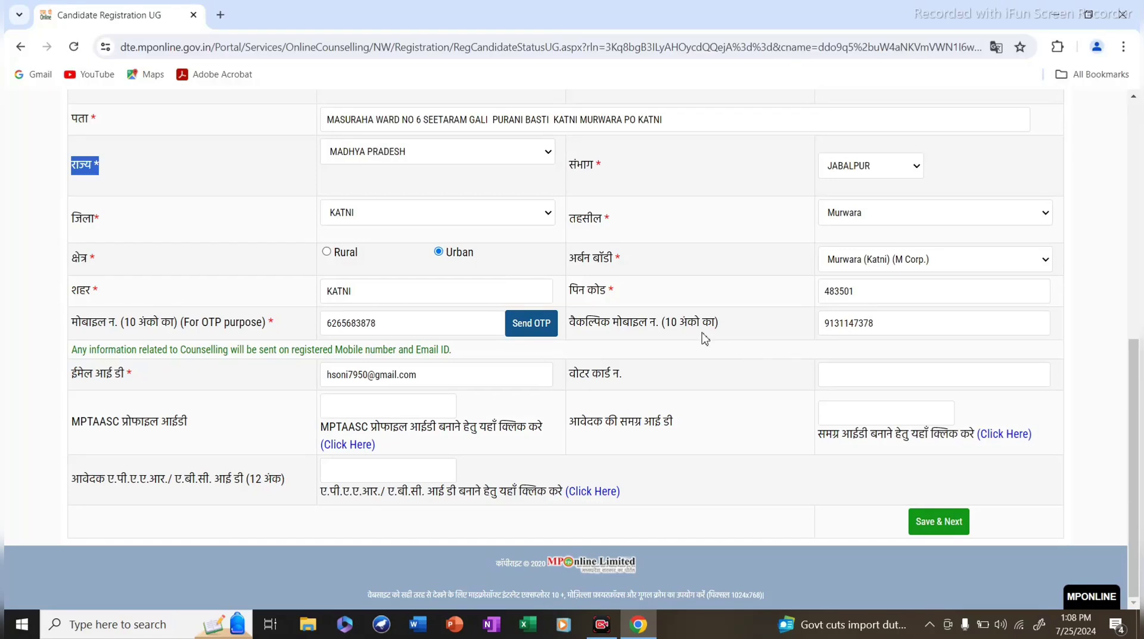
scroll(848, 294, "up", 2)
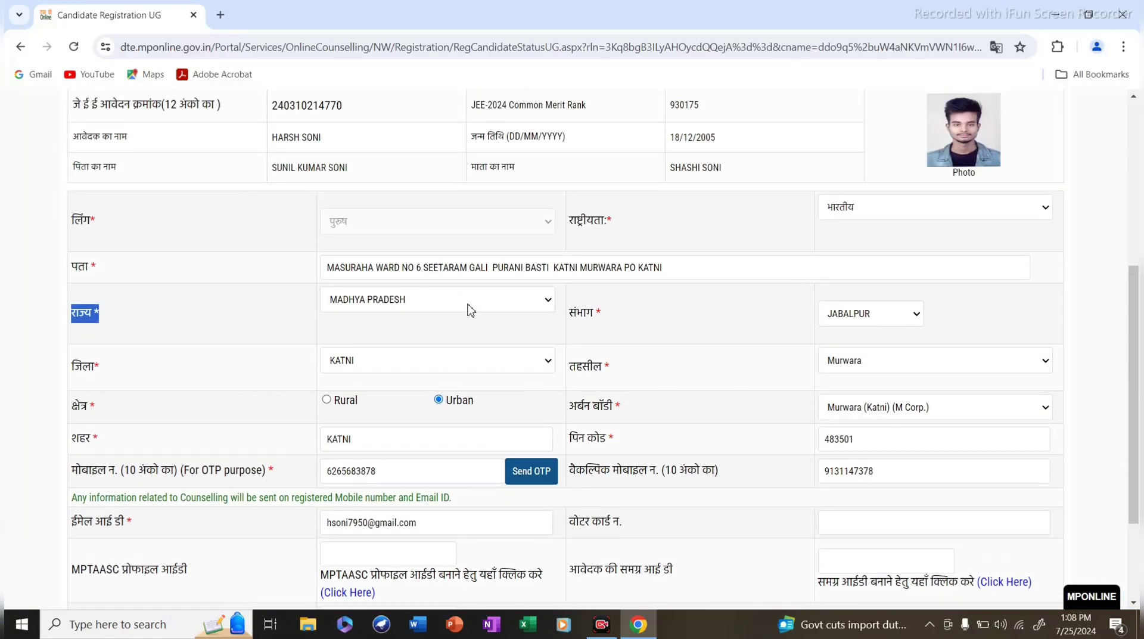
scroll(511, 381, "down", 2)
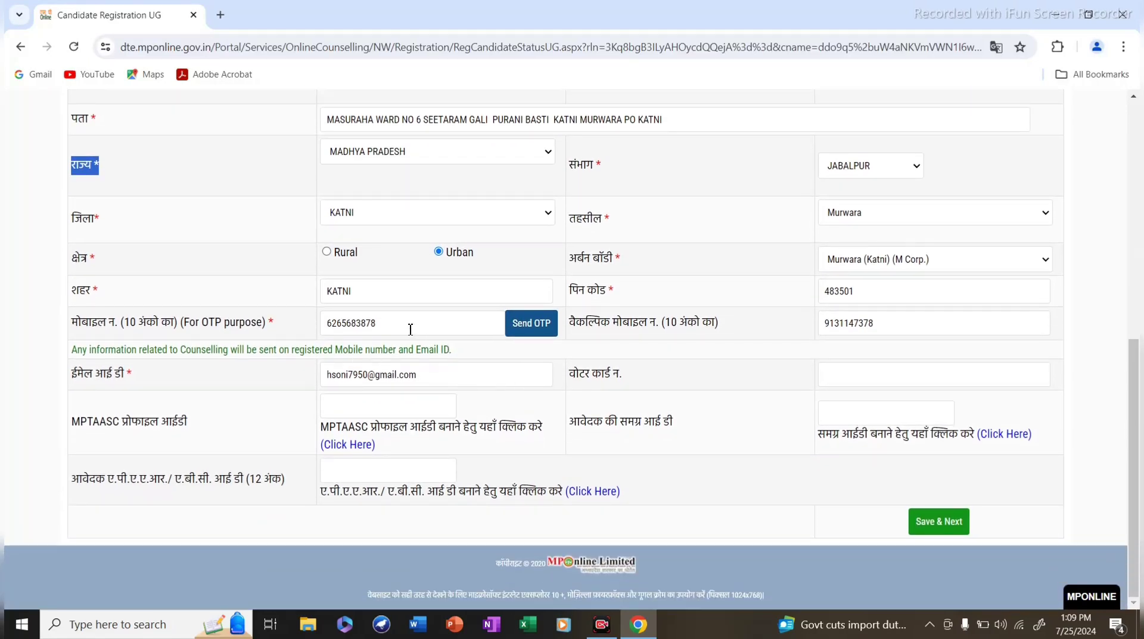
left_click_drag(387, 323, 337, 323)
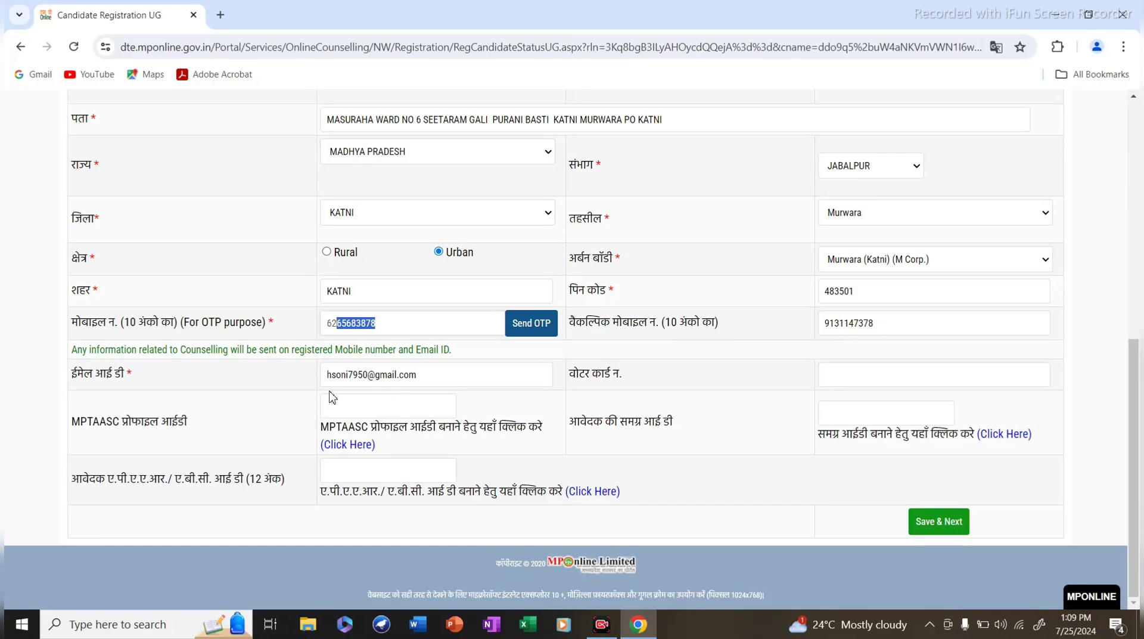
scroll(215, 355, "up", 4)
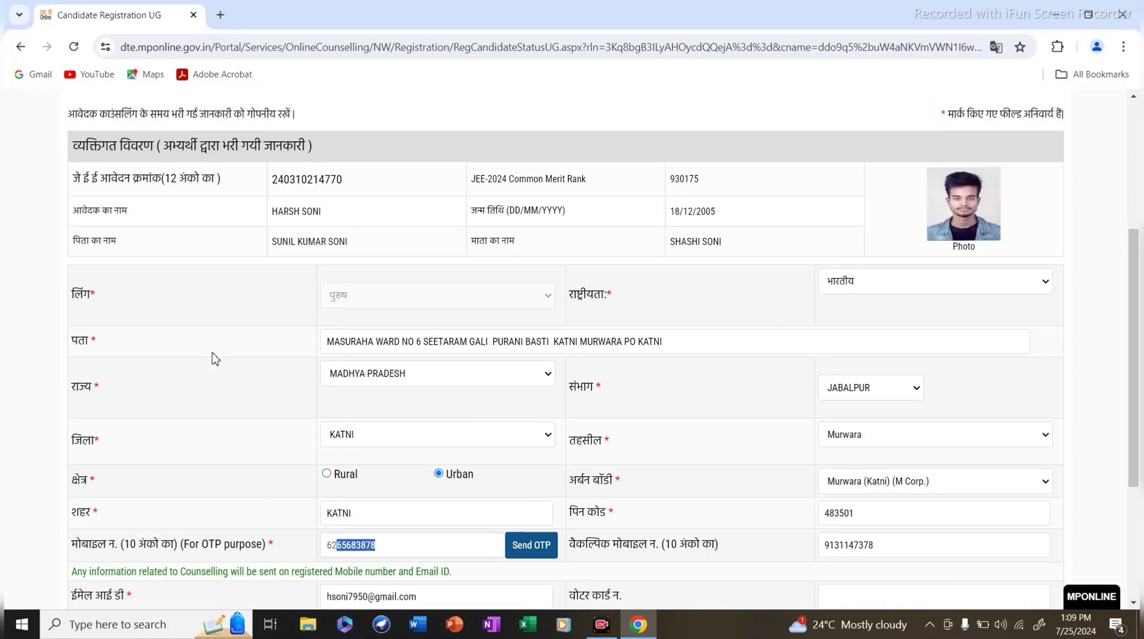
scroll(215, 357, "down", 1)
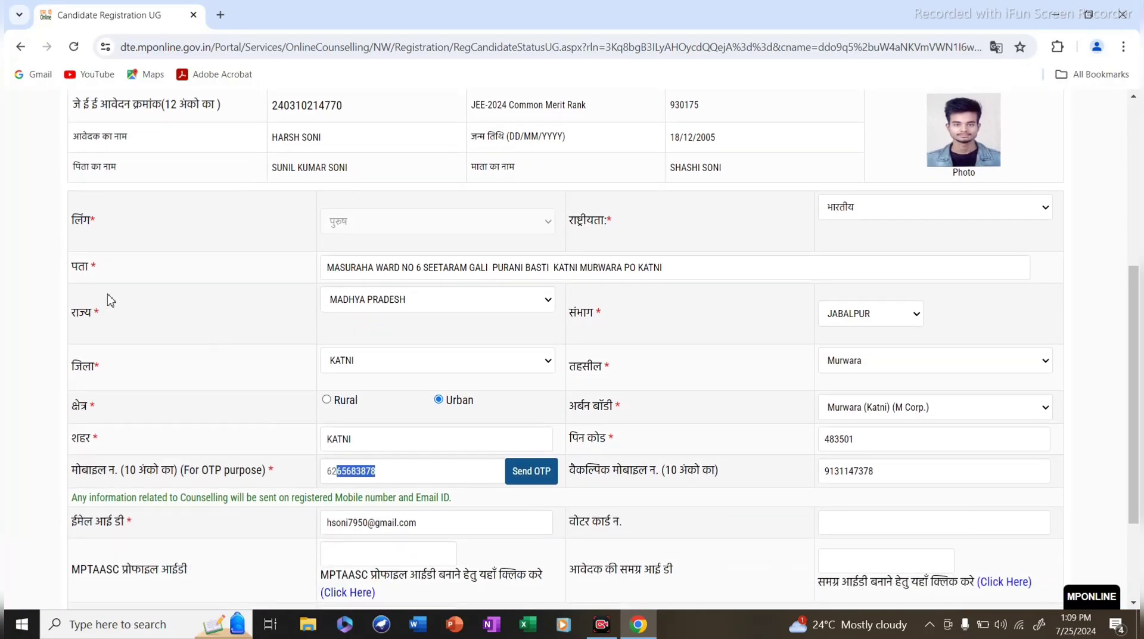
left_click(96, 266)
scroll(169, 304, "down", 2)
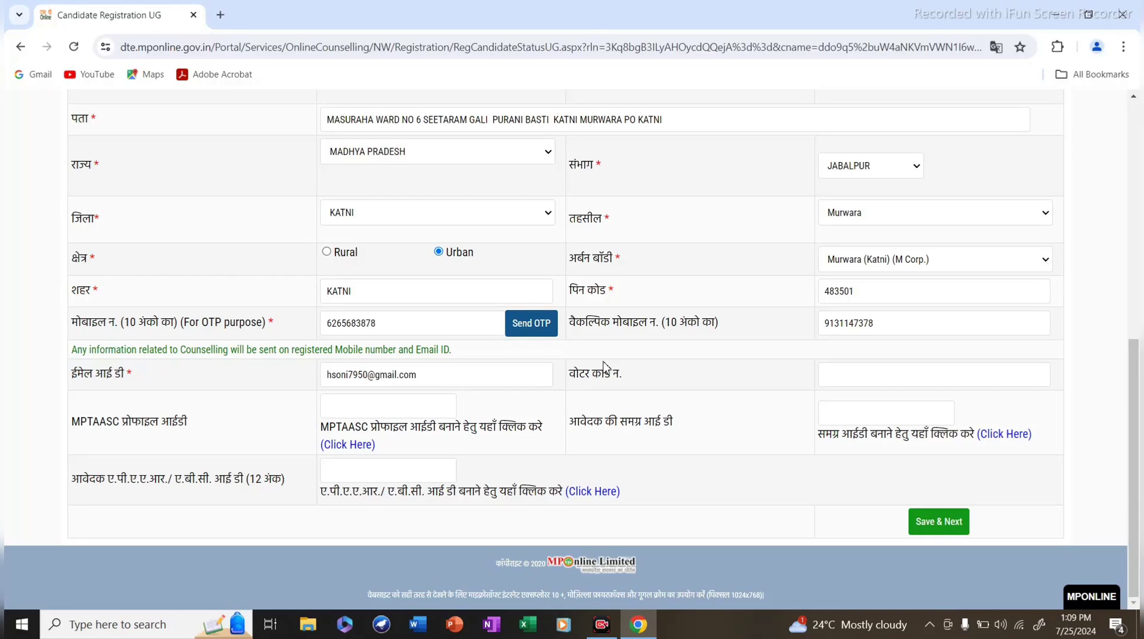
left_click_drag(577, 376, 830, 378)
left_click(833, 381)
scroll(511, 477, "up", 1)
scroll(516, 475, "down", 1)
scroll(717, 374, "up", 1)
scroll(717, 374, "up", 4)
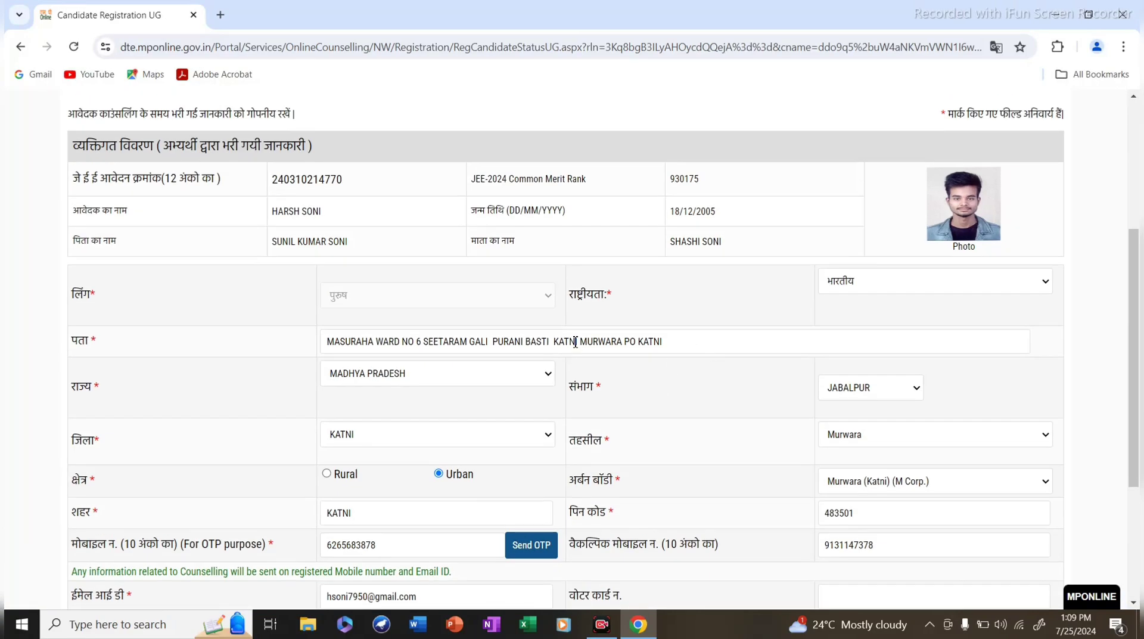
scroll(554, 325, "up", 4)
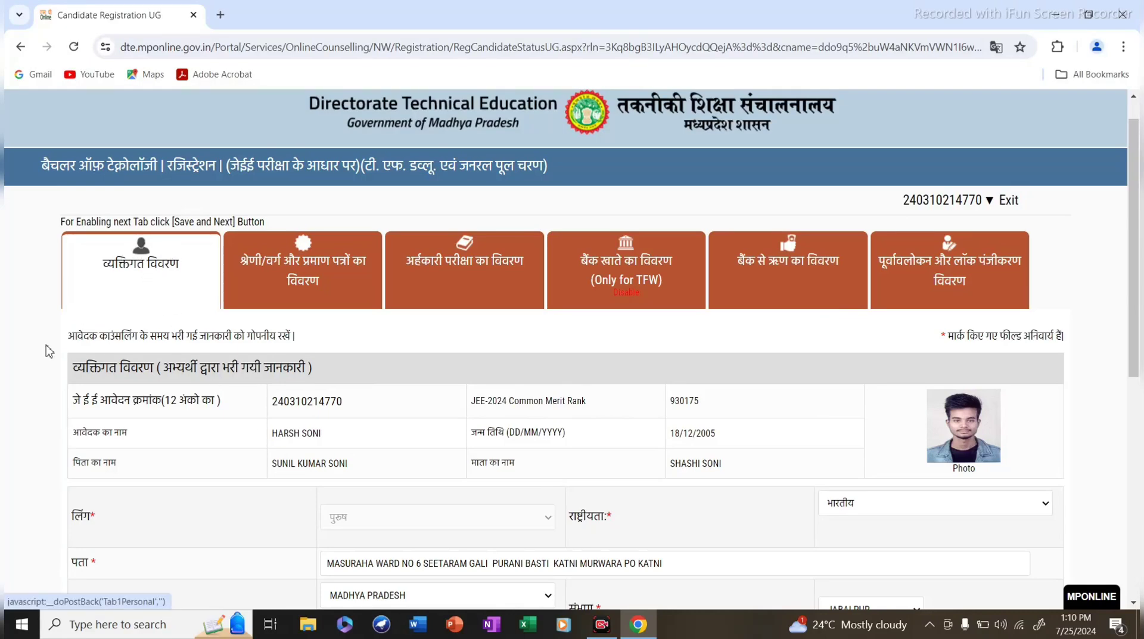
scroll(216, 469, "down", 4)
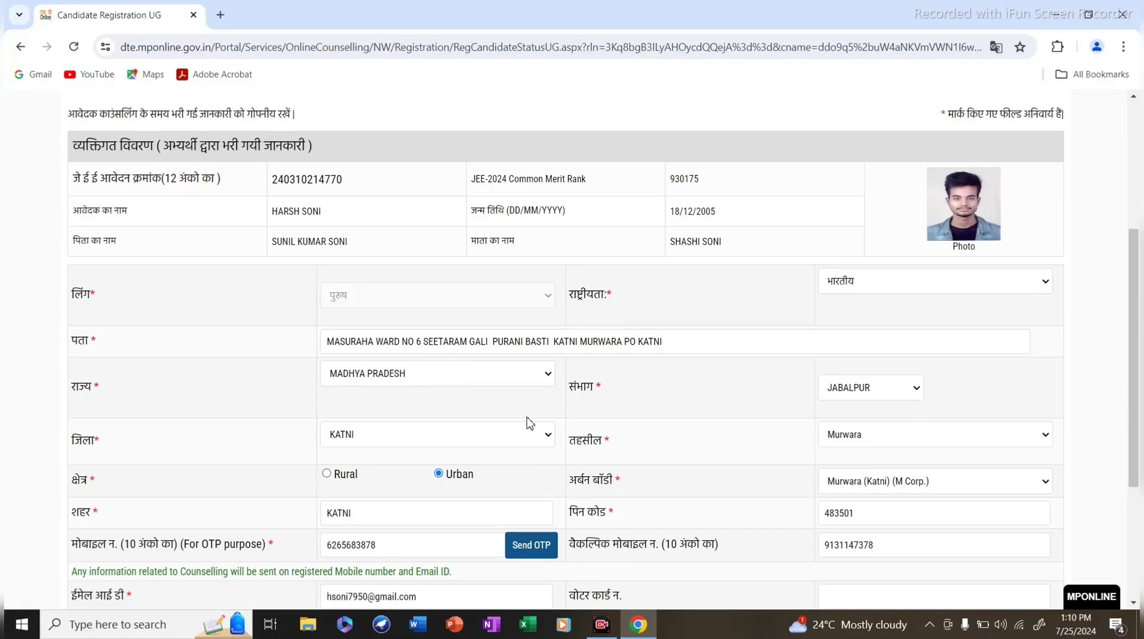
scroll(529, 421, "up", 4)
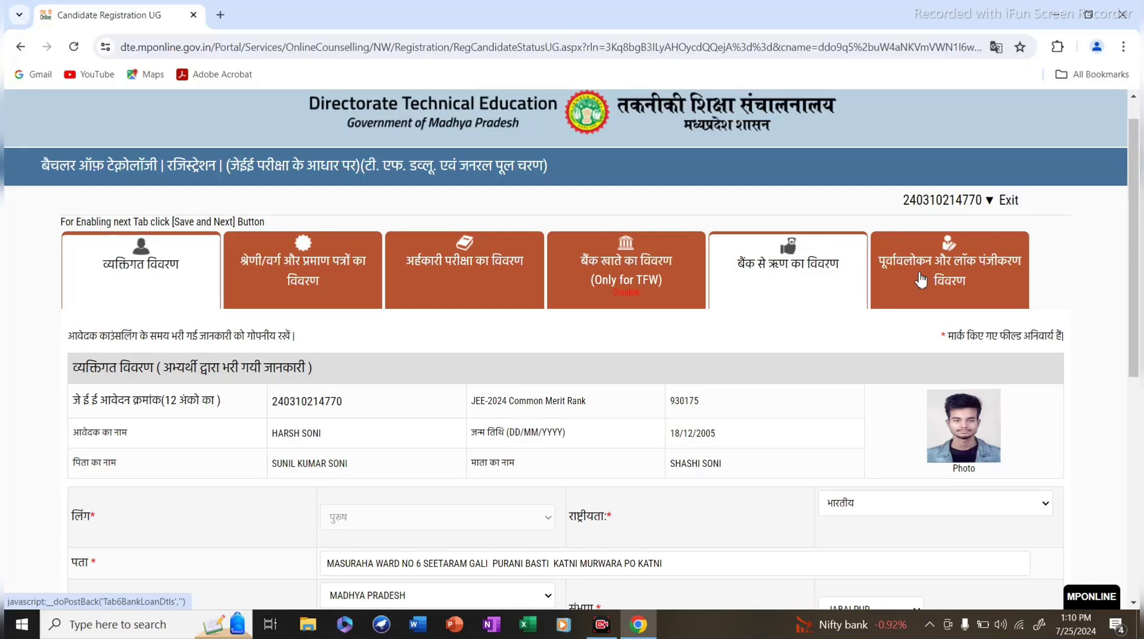
scroll(898, 421, "down", 4)
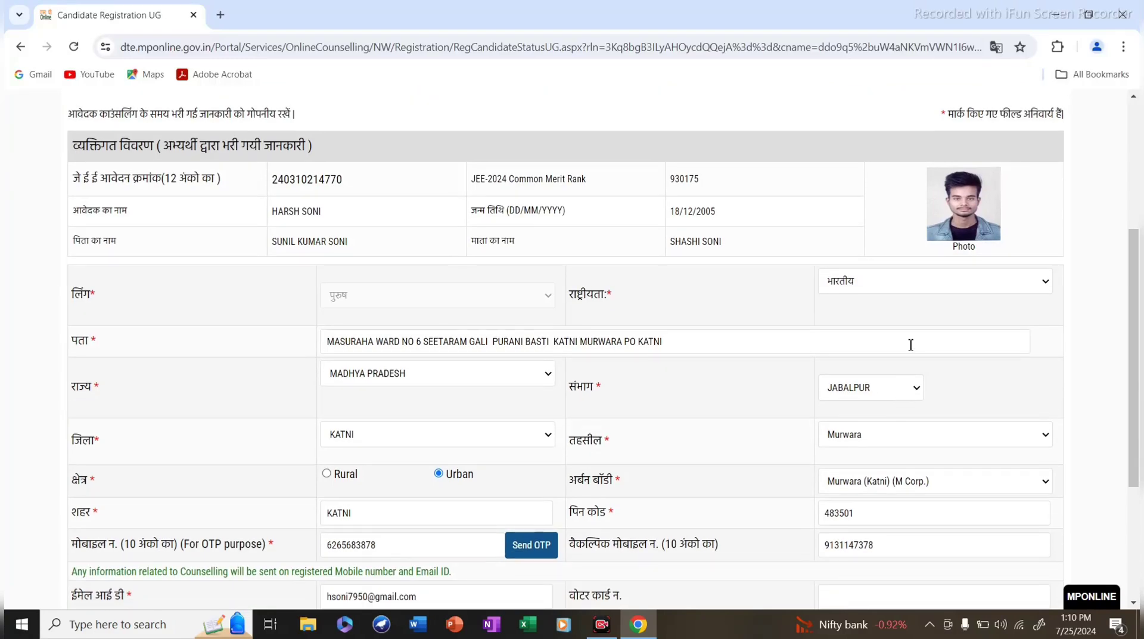
scroll(910, 339, "up", 4)
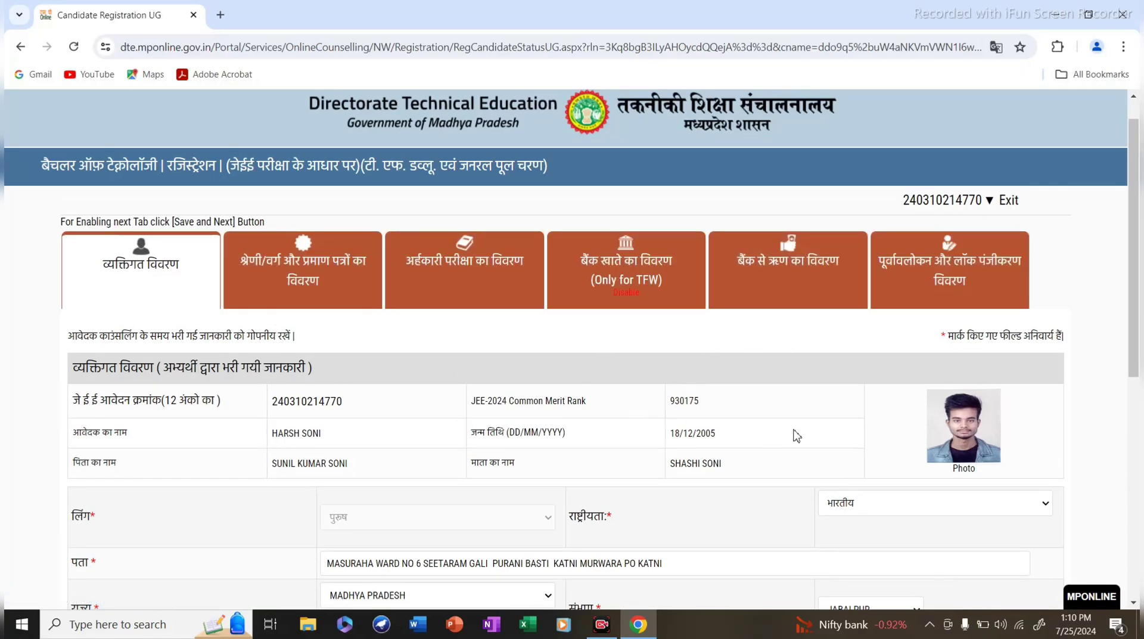
scroll(793, 435, "down", 4)
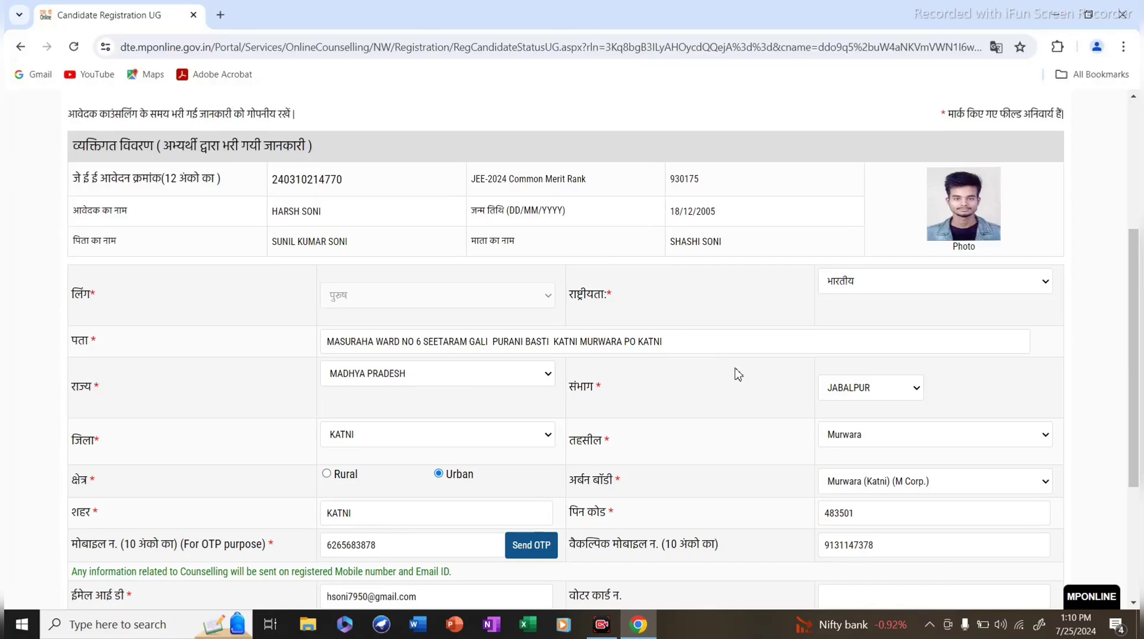
scroll(613, 382, "down", 4)
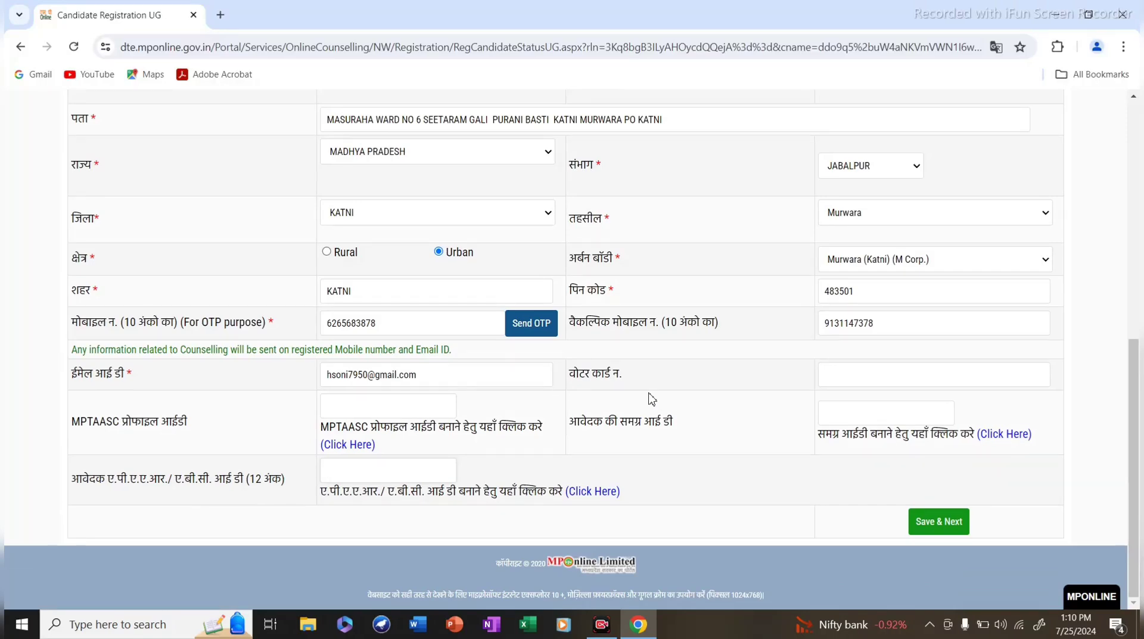
scroll(643, 393, "up", 3)
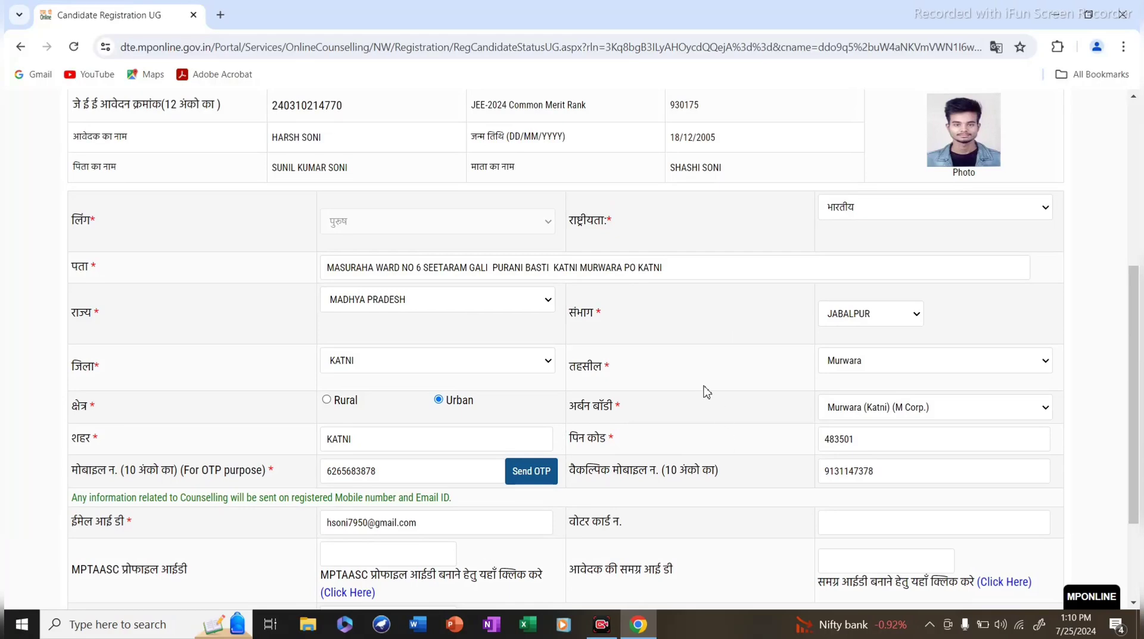
scroll(723, 459, "down", 3)
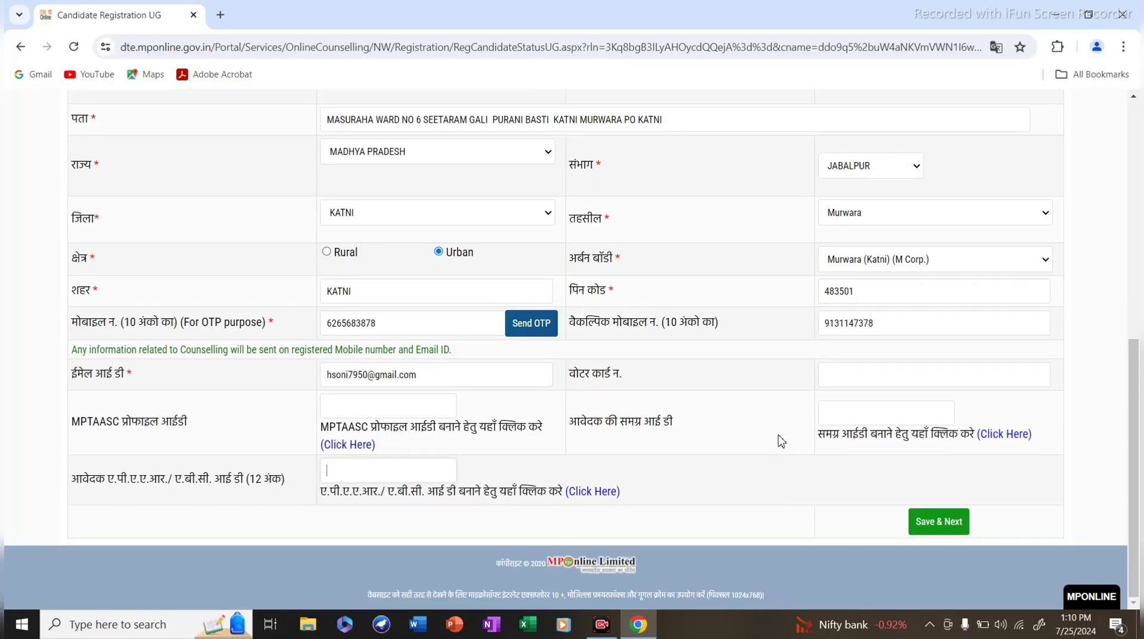
scroll(738, 464, "up", 5)
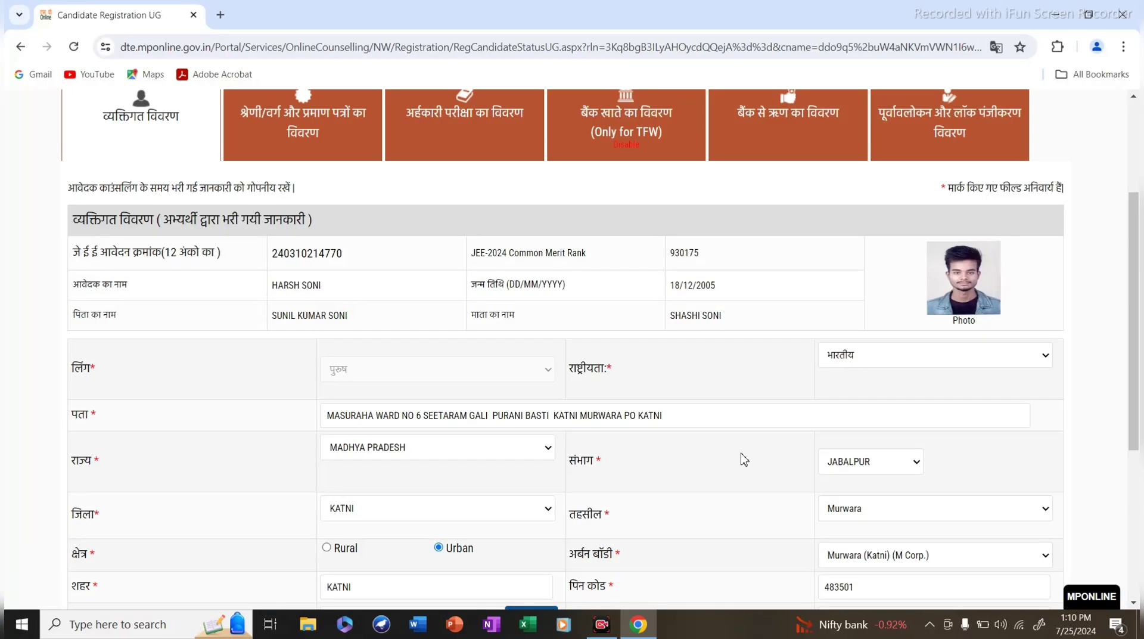
scroll(739, 464, "down", 4)
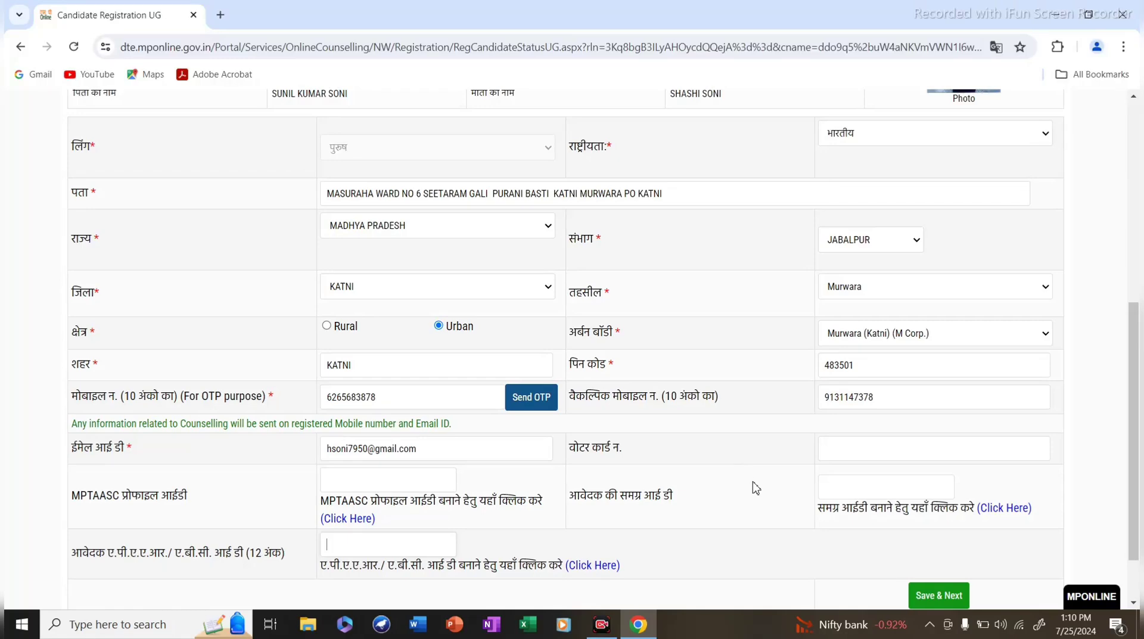
scroll(733, 471, "up", 4)
scroll(570, 455, "down", 4)
scroll(605, 468, "down", 2)
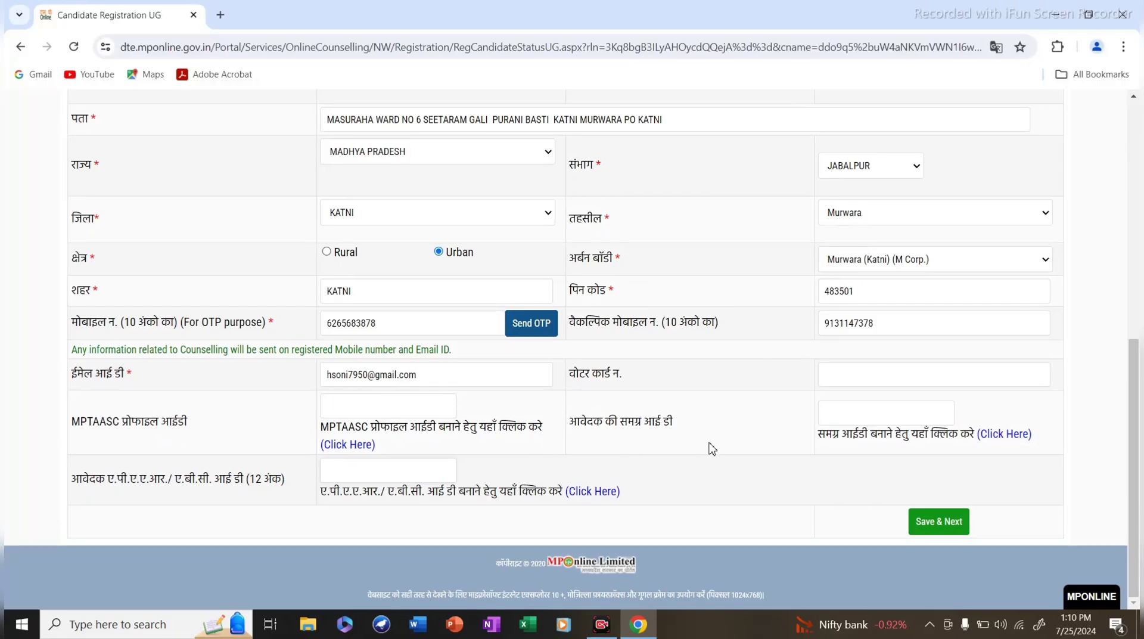
scroll(710, 448, "up", 2)
scroll(743, 386, "up", 1)
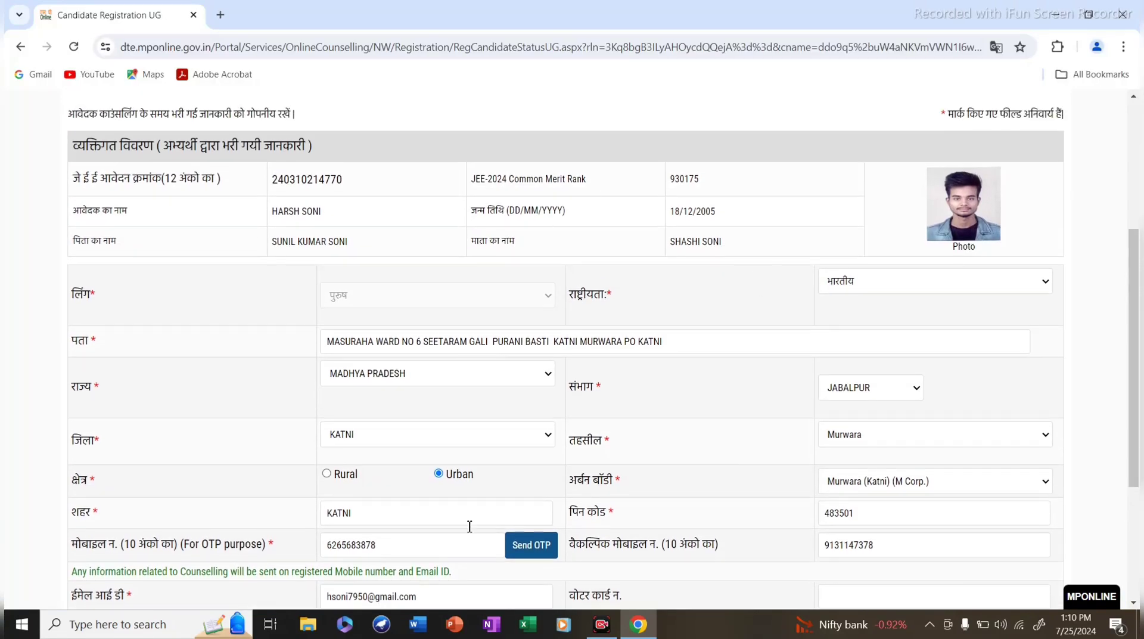
scroll(715, 453, "down", 4)
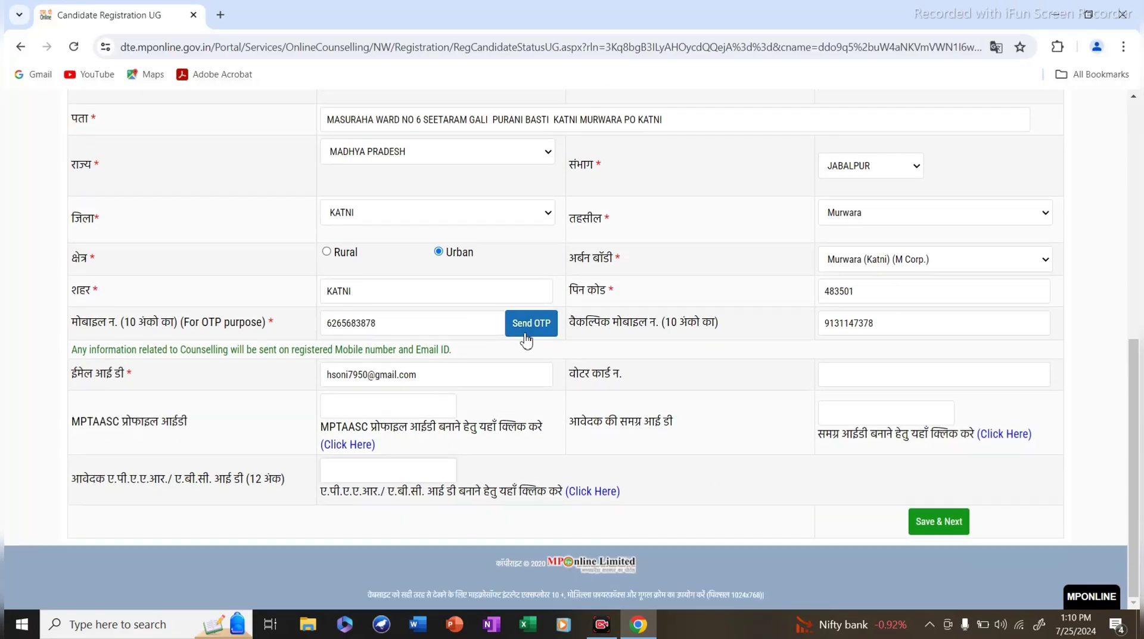
Send an OTP to the registered mobile and paste the received code into Enter OTP.
left_click(537, 333)
left_click(532, 323)
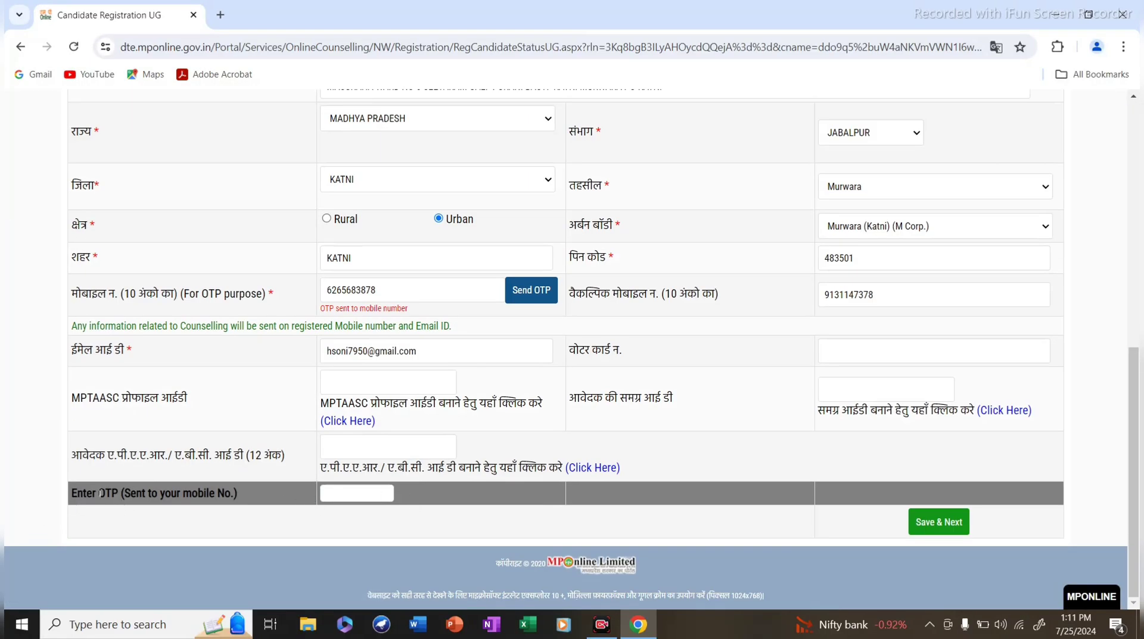
left_click(361, 493)
left_click_drag(322, 314, 415, 317)
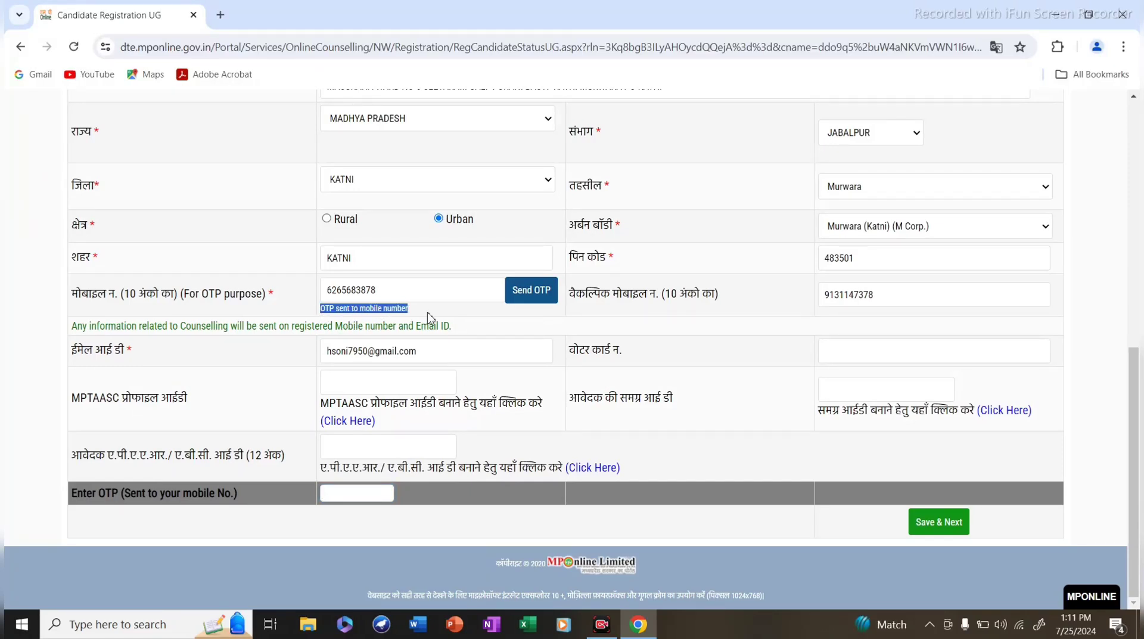
left_click(376, 290)
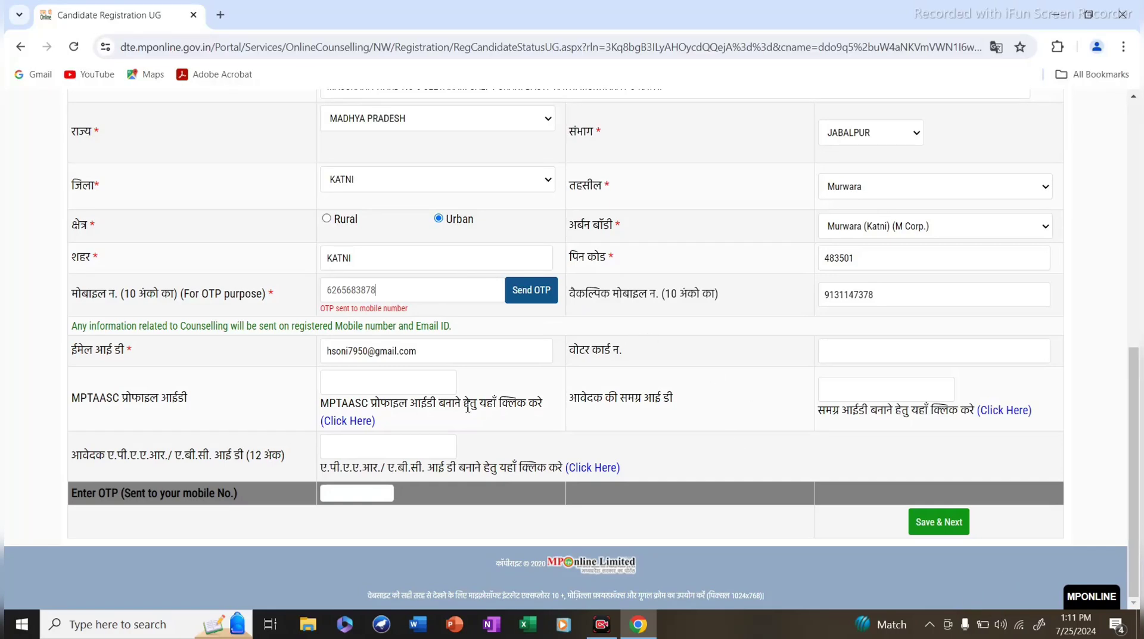
left_click(370, 493)
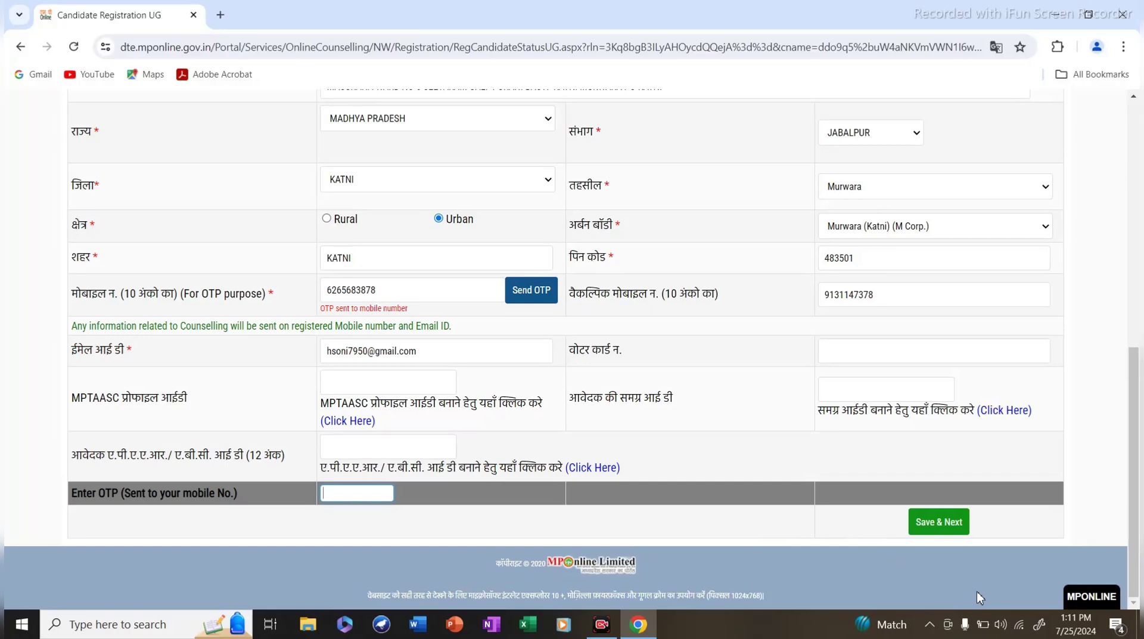
key("ctrl+v")
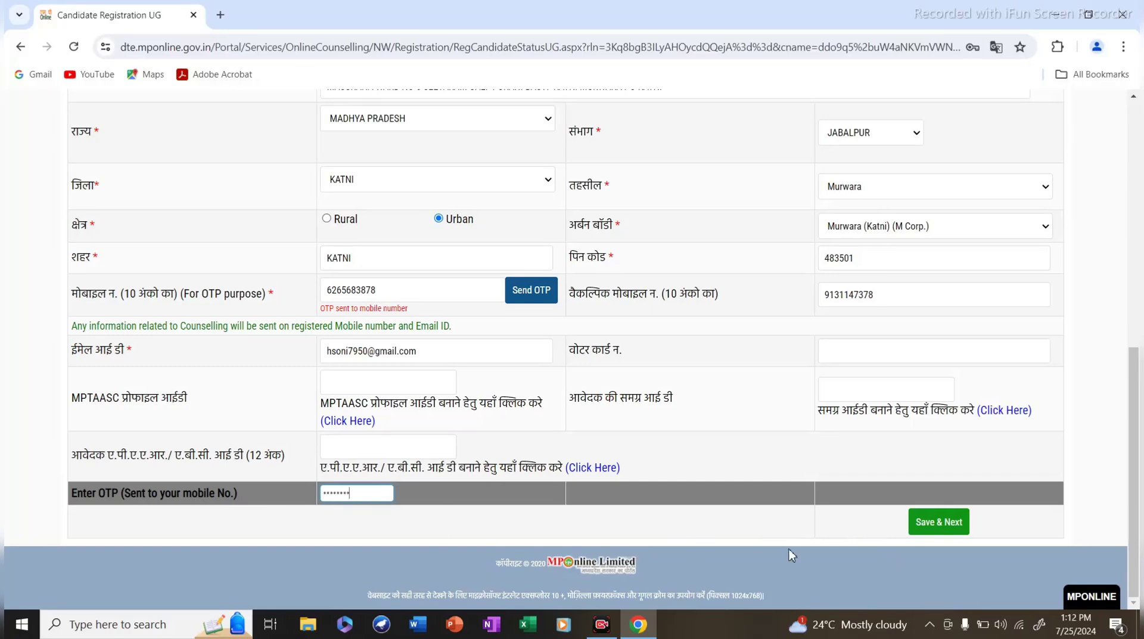
Save personal details and review the domicile, OBC and income certificates from Katni.
left_click(928, 529)
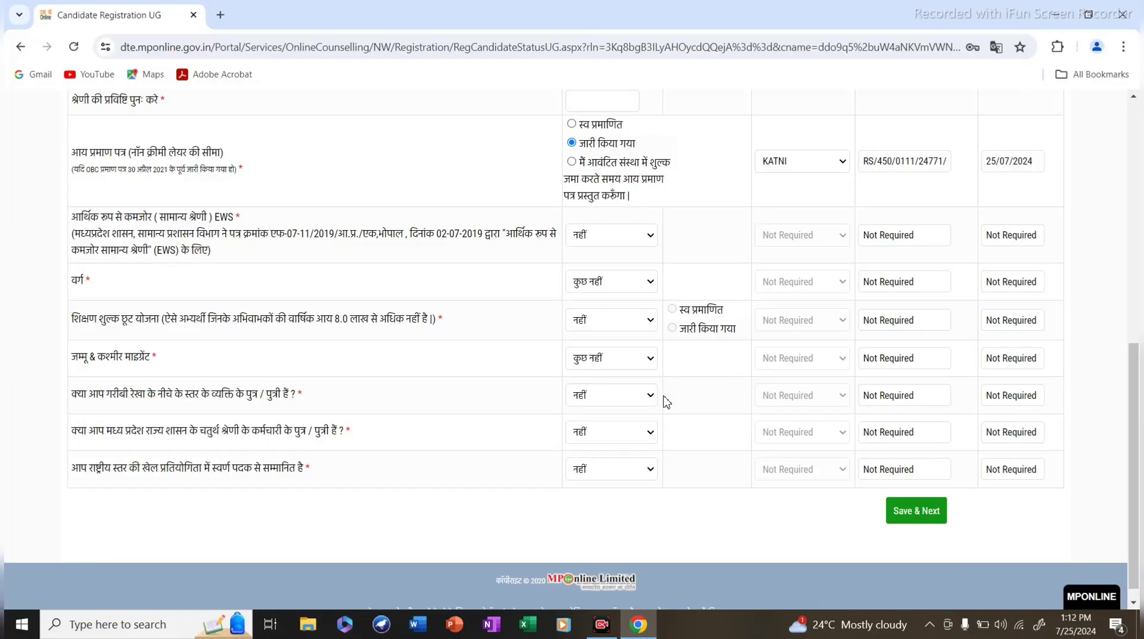
scroll(646, 382, "up", 5)
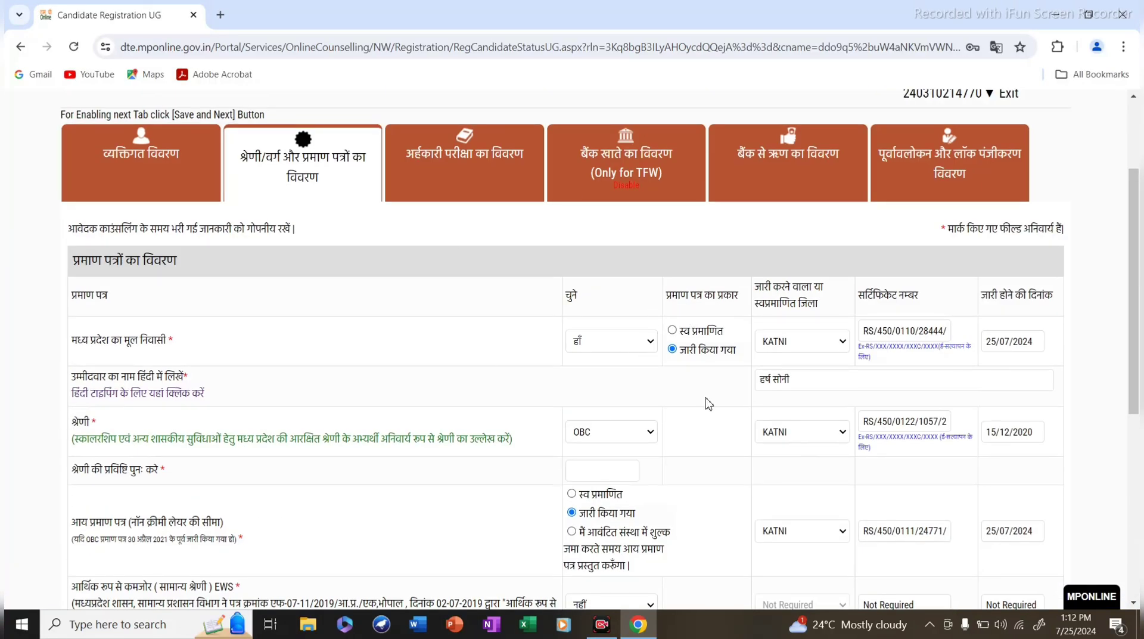
scroll(715, 393, "down", 3)
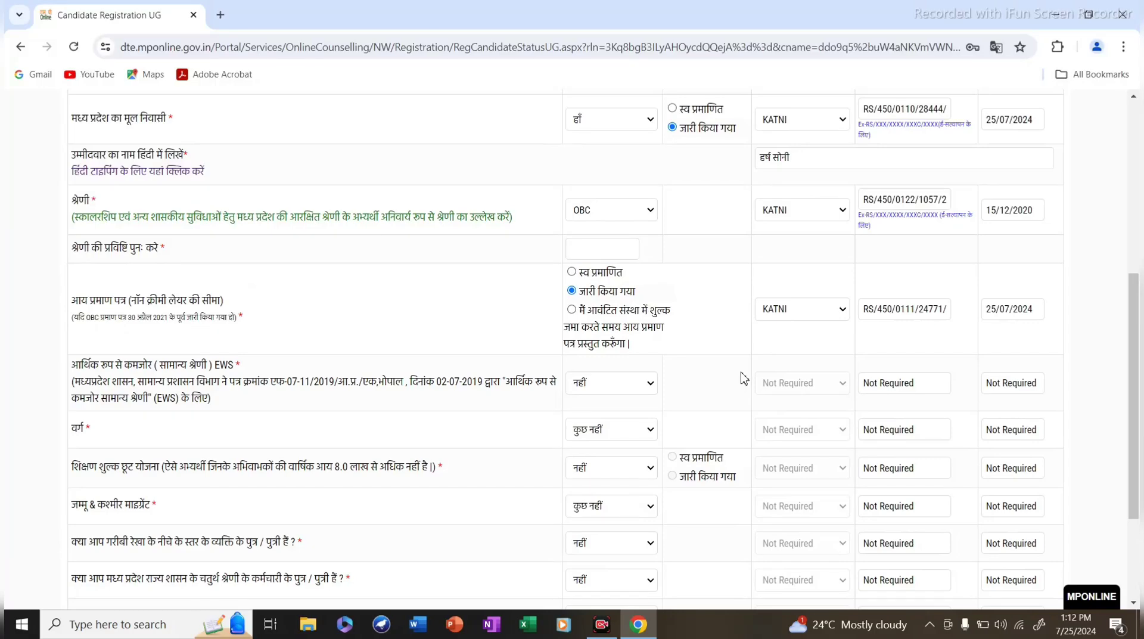
scroll(727, 382, "up", 1)
scroll(728, 382, "up", 3)
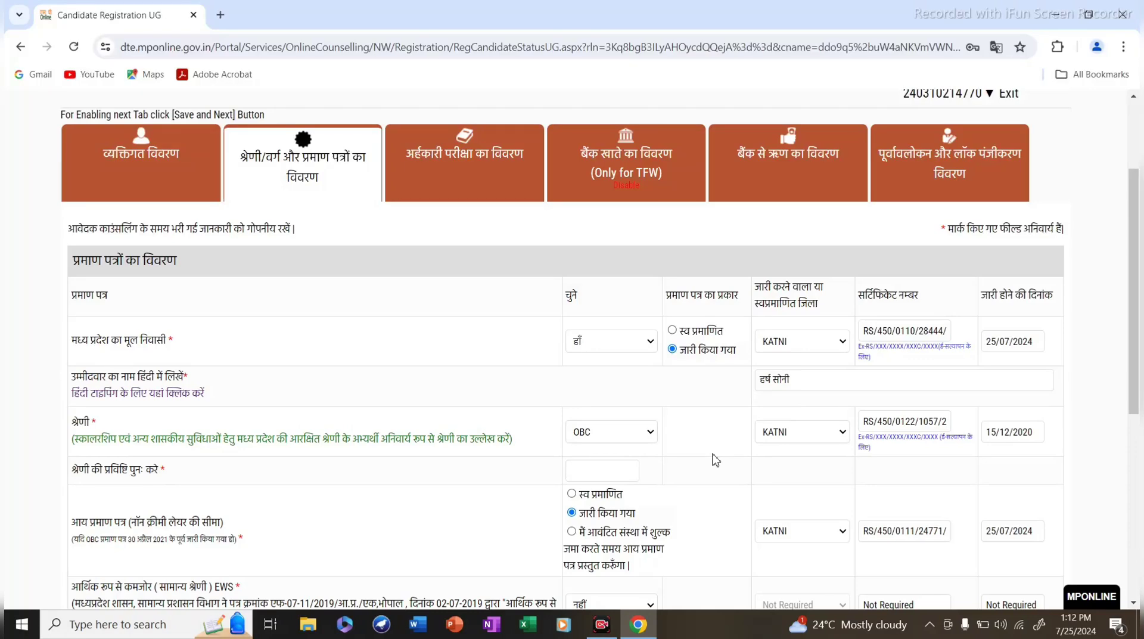
scroll(718, 462, "down", 5)
scroll(668, 518, "down", 1)
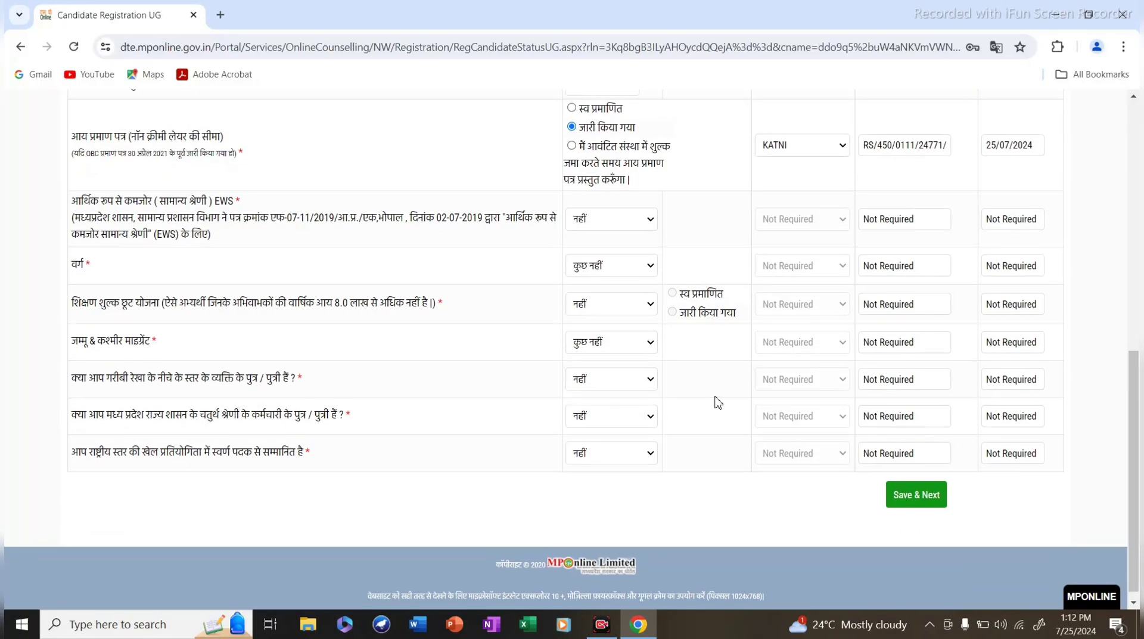
scroll(718, 401, "up", 5)
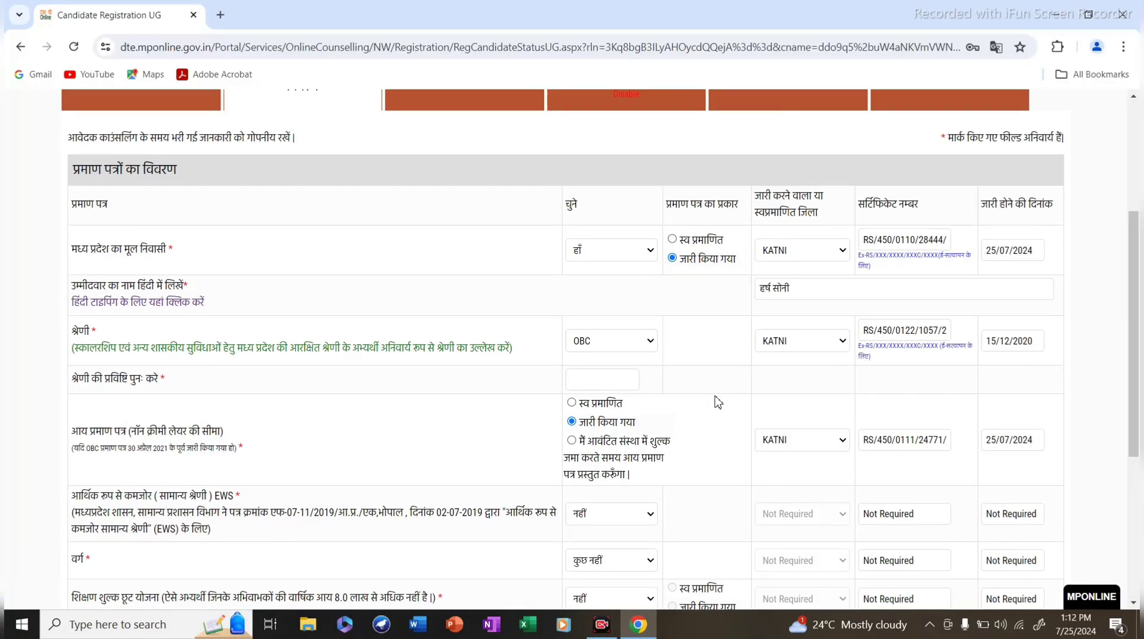
Re-select हाँ for Madhya Pradesh domicile and review the certificate details.
left_click(598, 258)
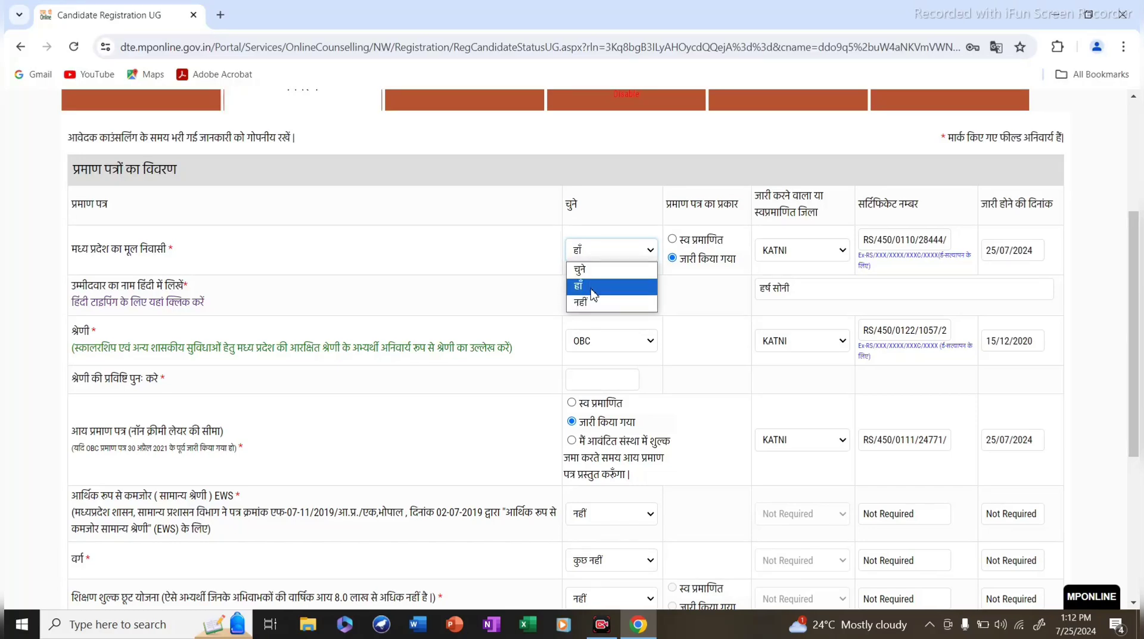
left_click(431, 257)
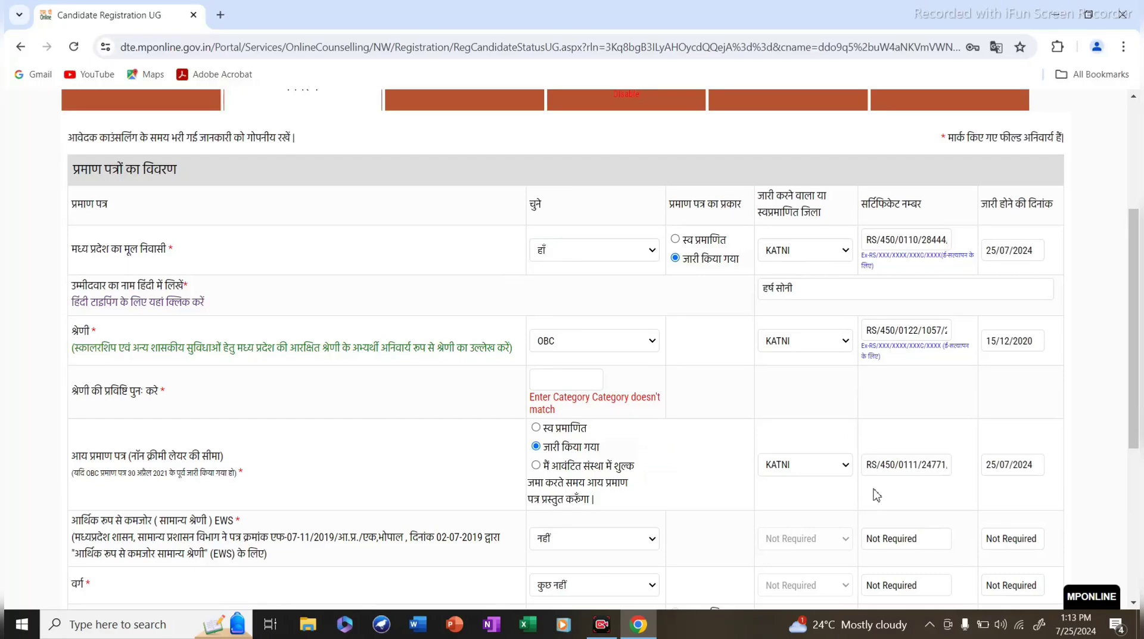
scroll(876, 491, "down", 2)
scroll(866, 475, "up", 2)
scroll(230, 247, "down", 1)
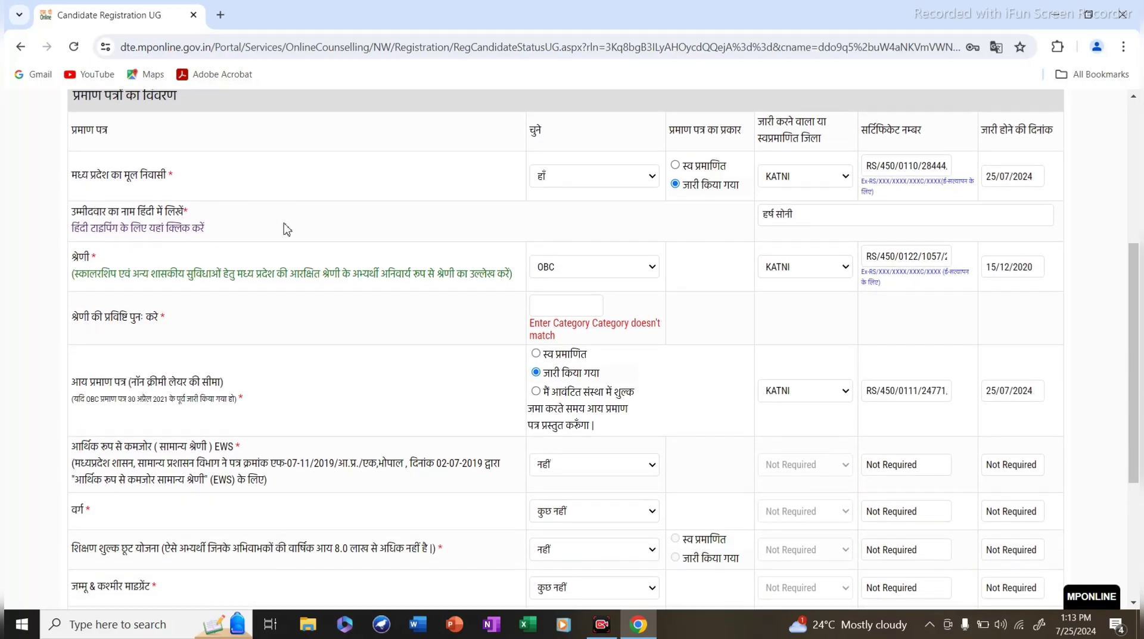
scroll(285, 228, "up", 1)
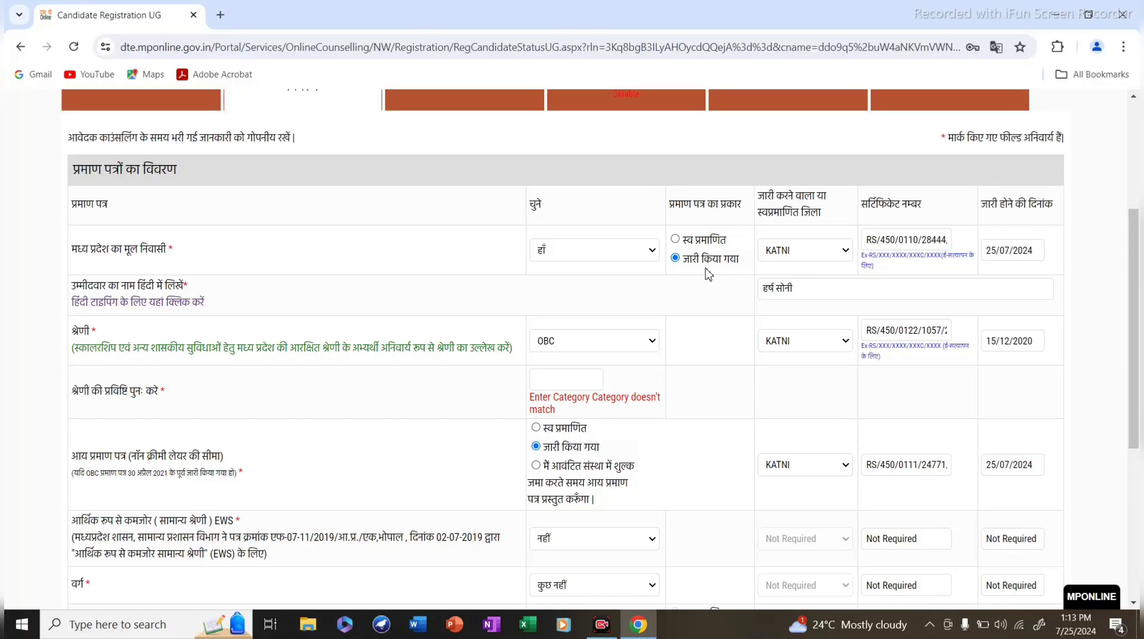
left_click(787, 258)
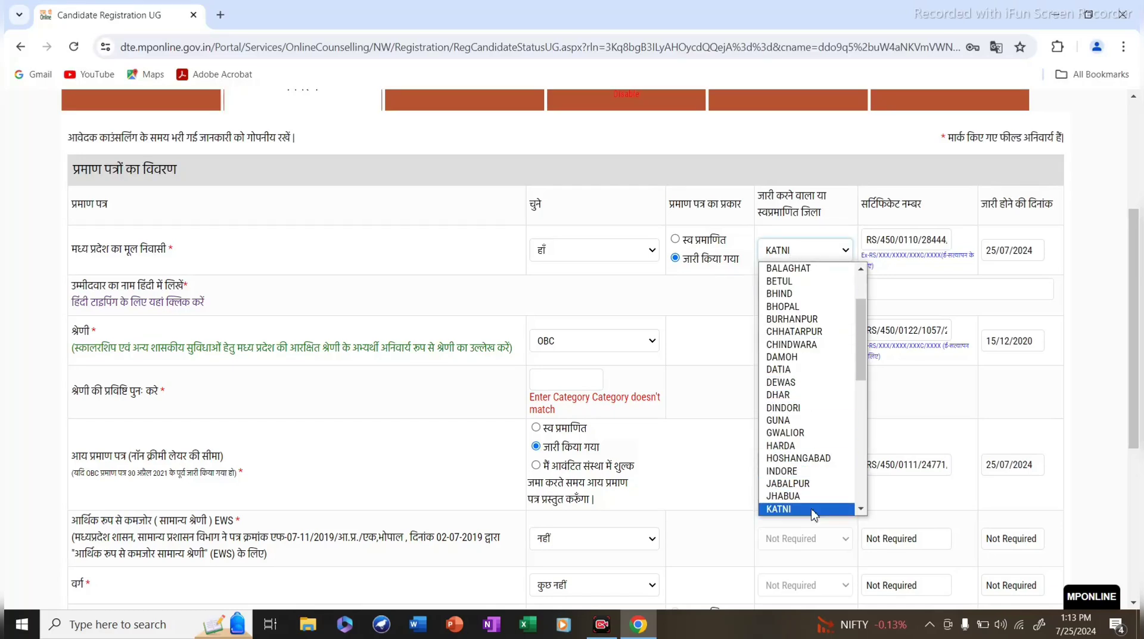
left_click(811, 508)
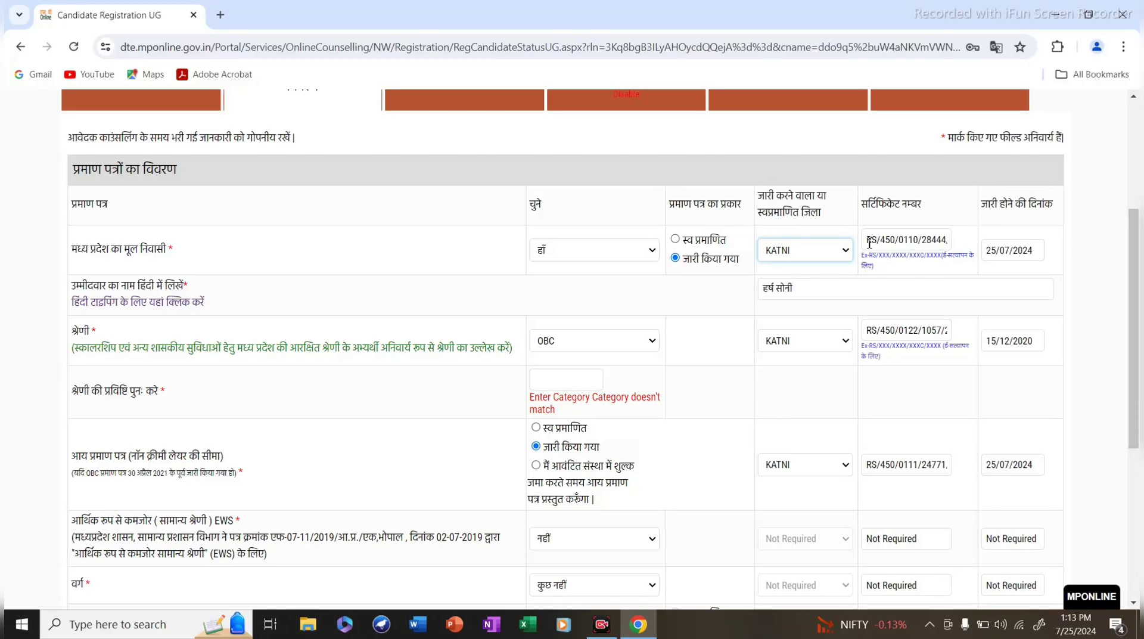
left_click_drag(867, 242, 957, 243)
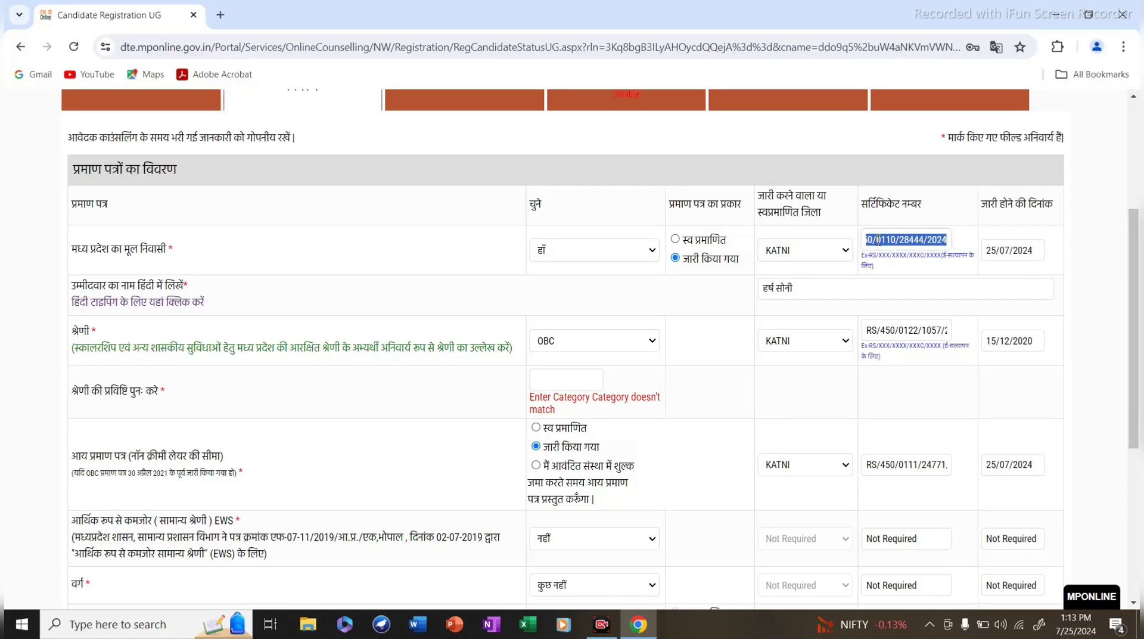
left_click(948, 239)
left_click_drag(948, 239, 932, 241)
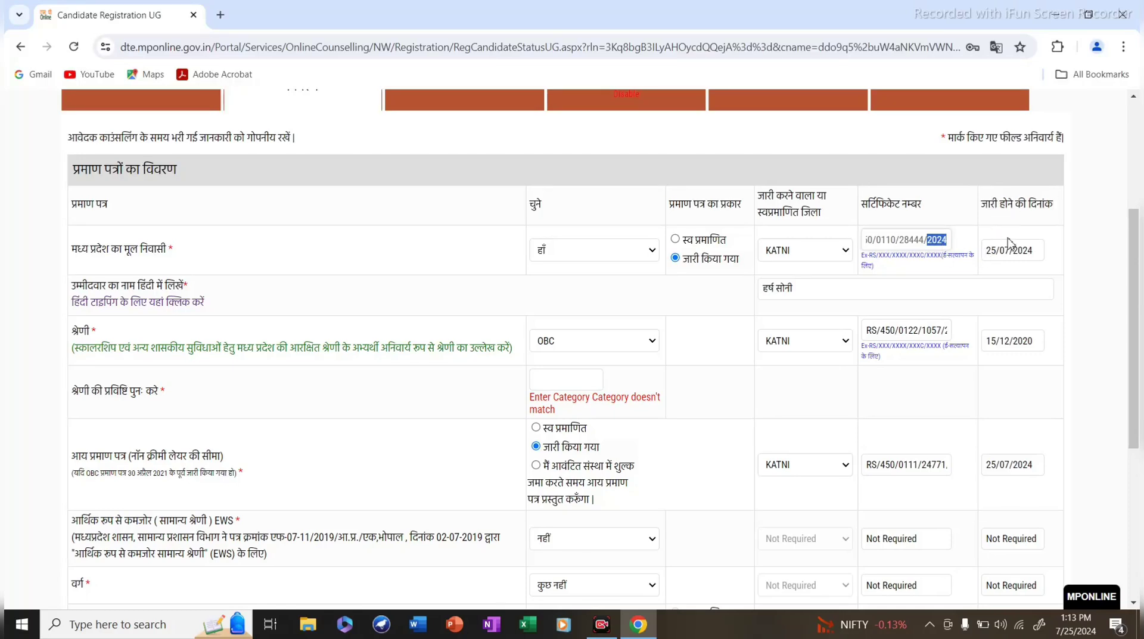
left_click(1039, 251)
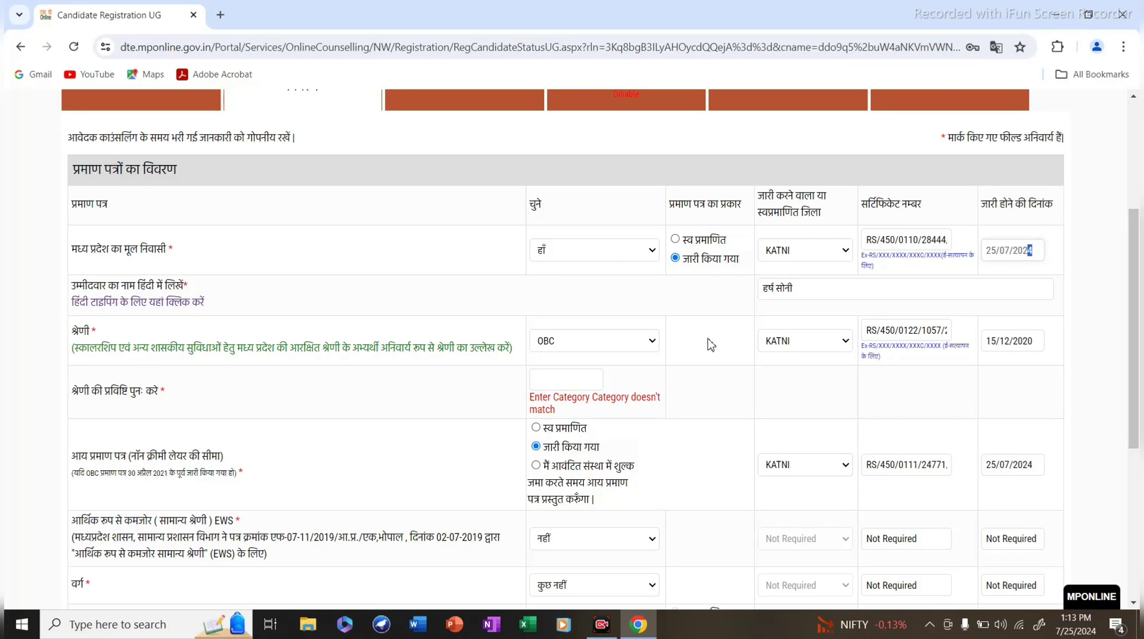
scroll(484, 398, "down", 1)
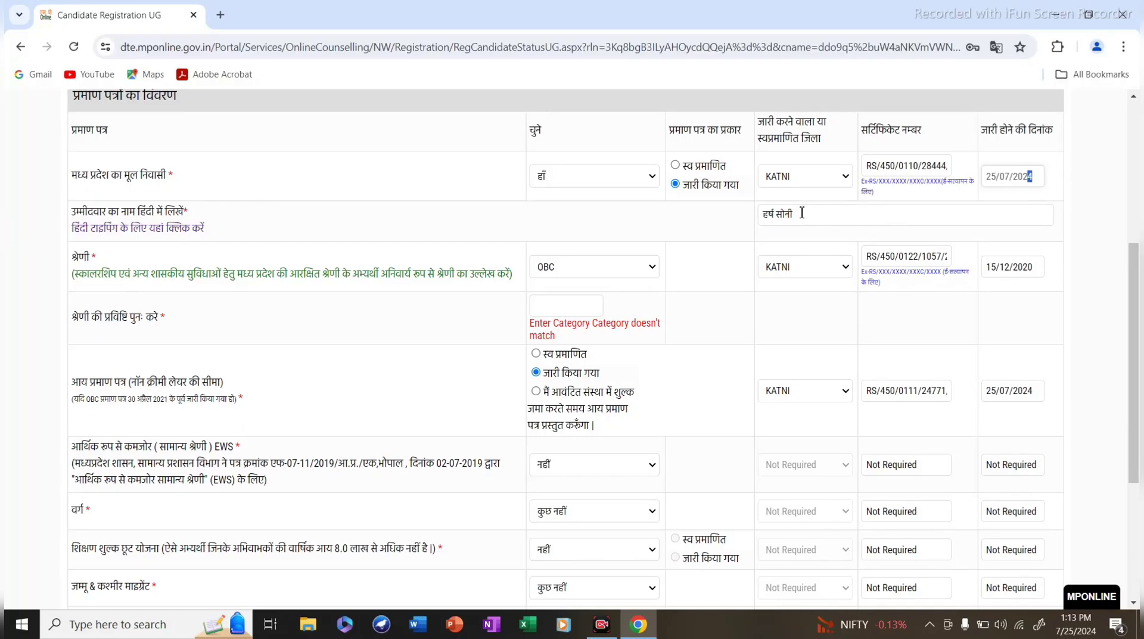
Open Google Input Tools Hindi typing in a new tab, then return to the registration form.
left_click(112, 233)
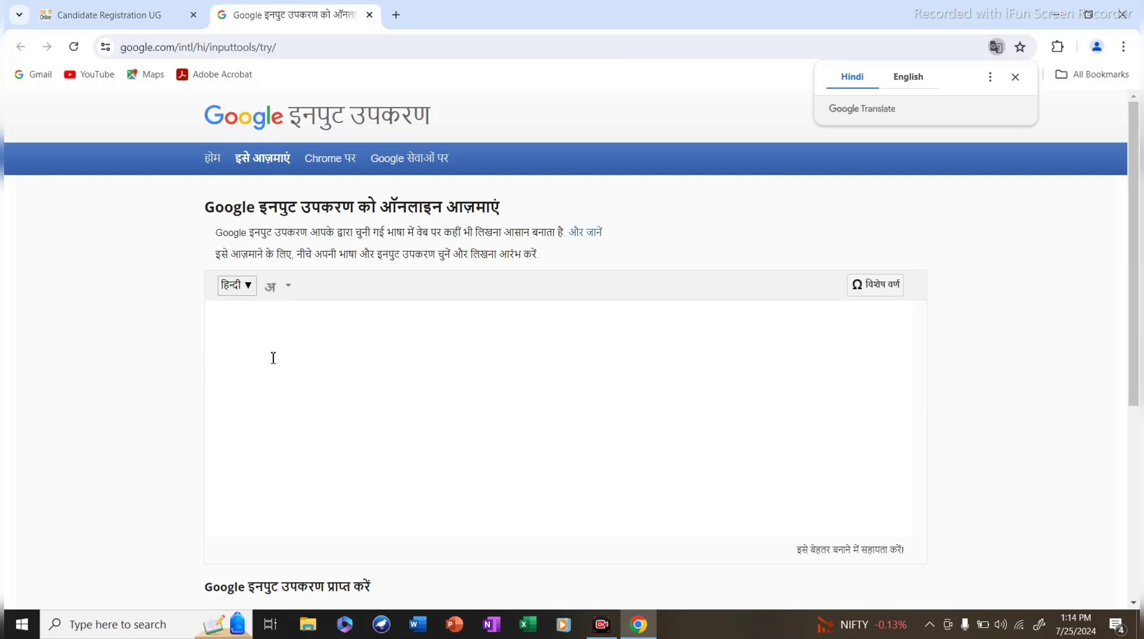
left_click(229, 320)
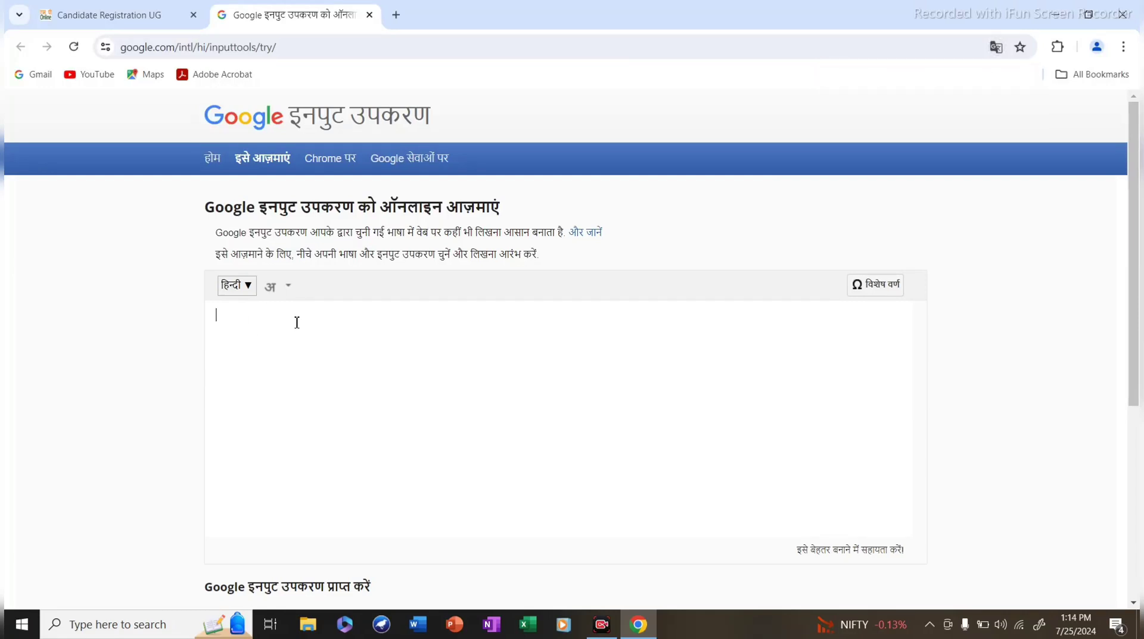
left_click(156, 23)
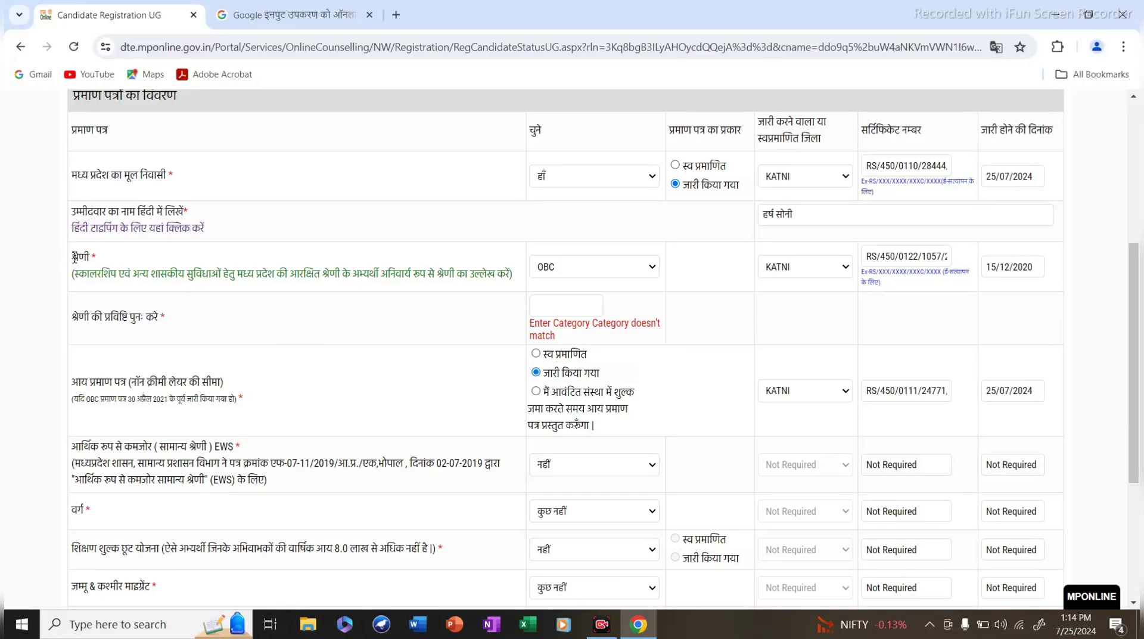
double_click(75, 257)
left_click(610, 270)
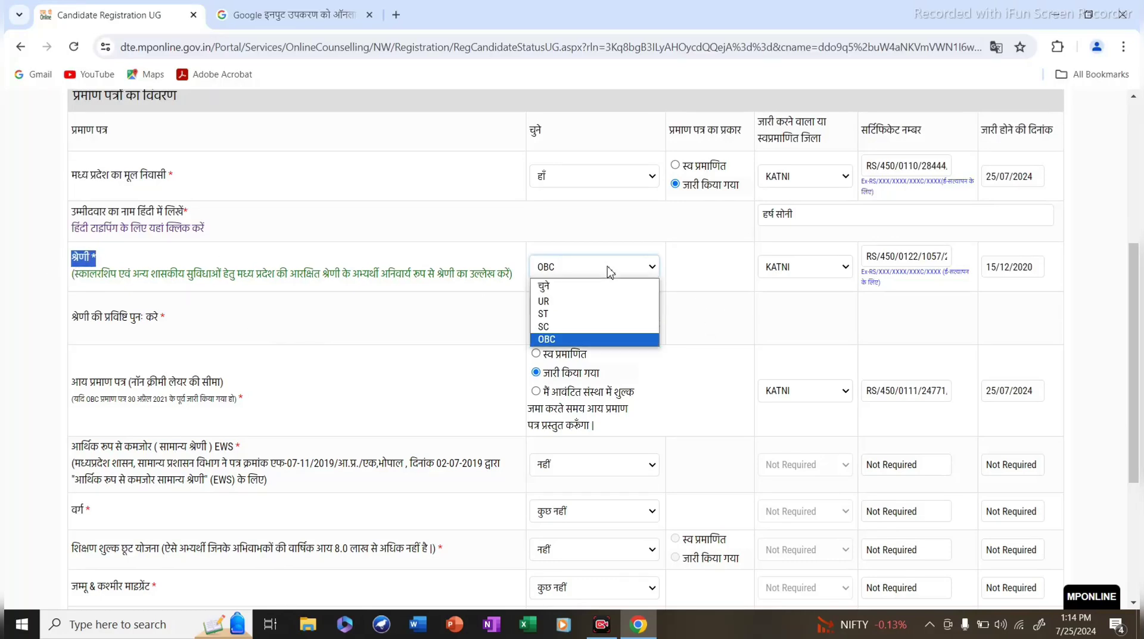
left_click(588, 340)
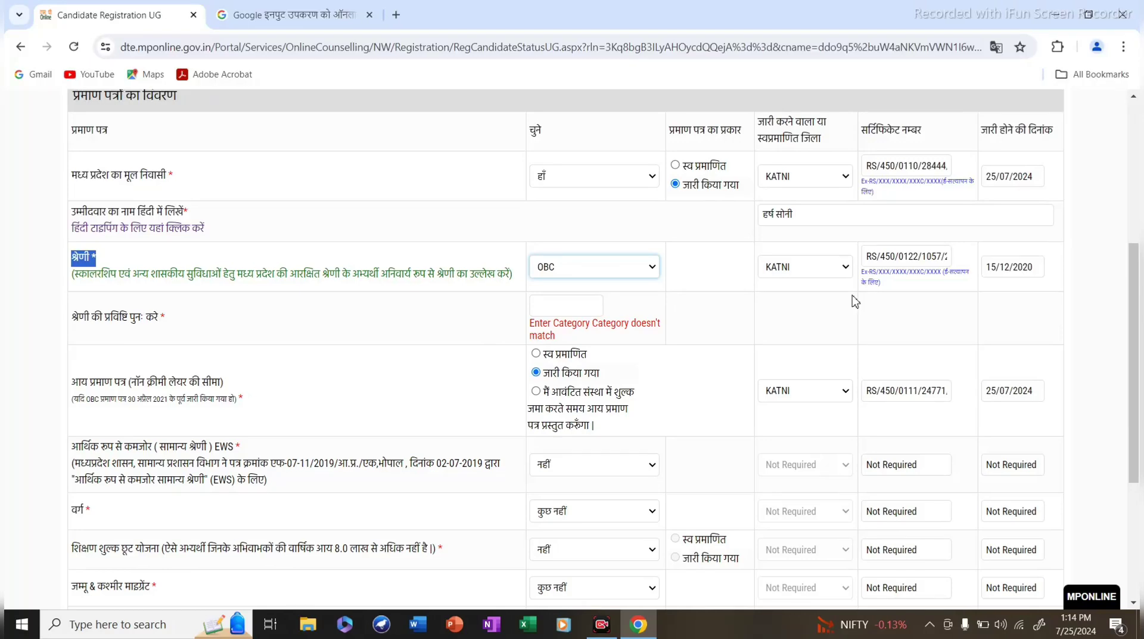
scroll(855, 301, "up", 1)
scroll(797, 342, "down", 1)
left_click_drag(865, 256, 1041, 268)
left_click(943, 260)
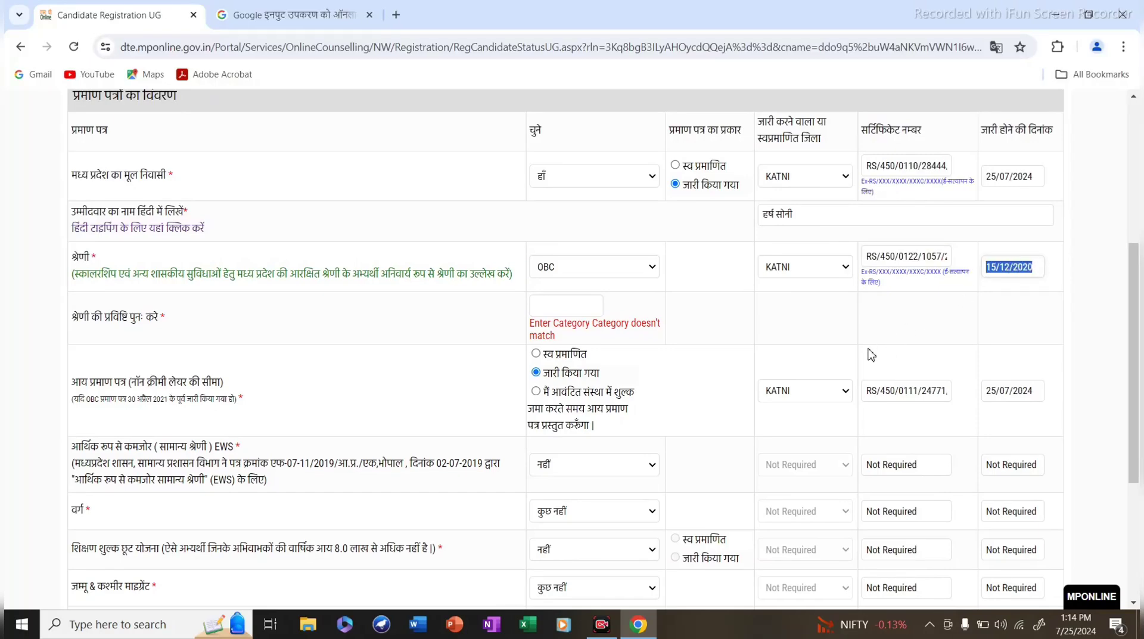
scroll(717, 377, "down", 1)
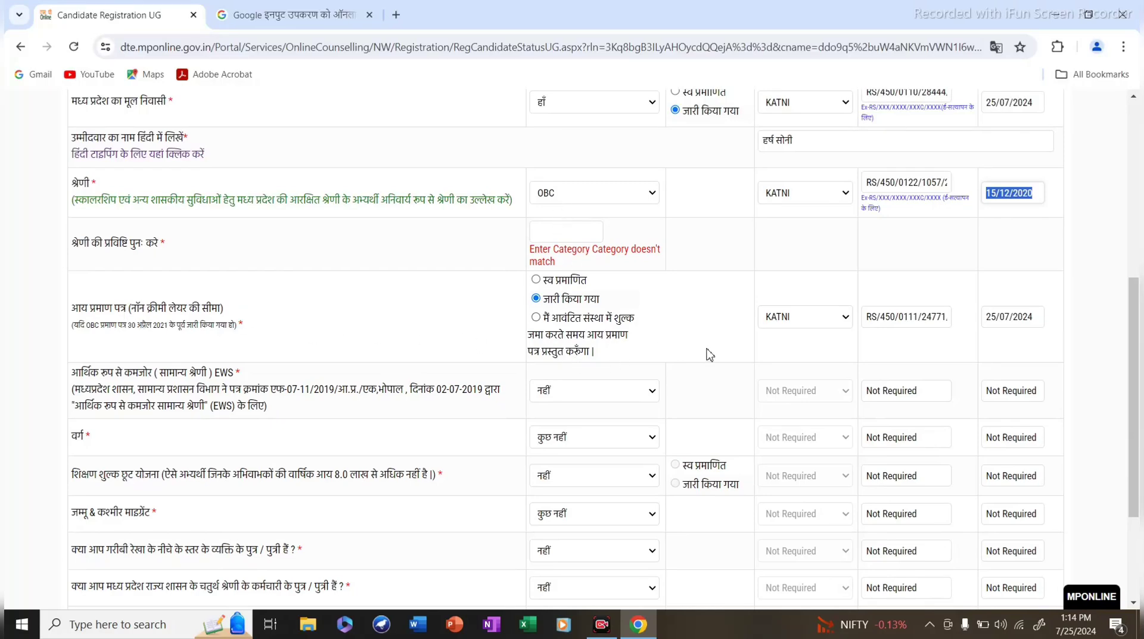
Enter OBC in the category re-entry box and check the income certificate number.
left_click(553, 230)
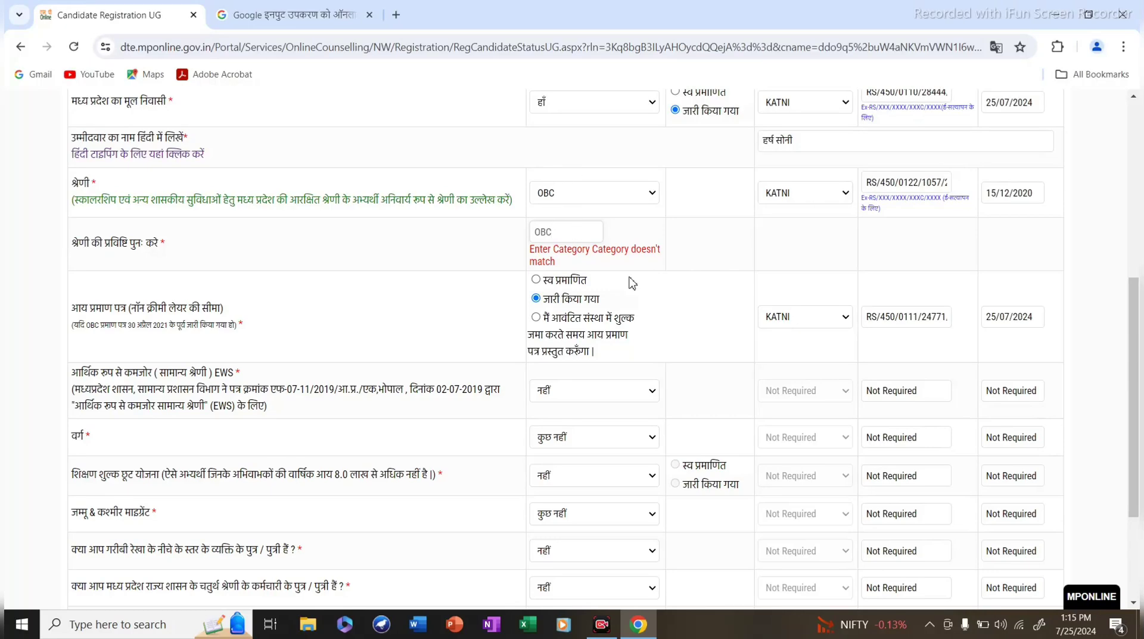
scroll(689, 416, "down", 3)
scroll(690, 416, "up", 3)
scroll(411, 341, "down", 1)
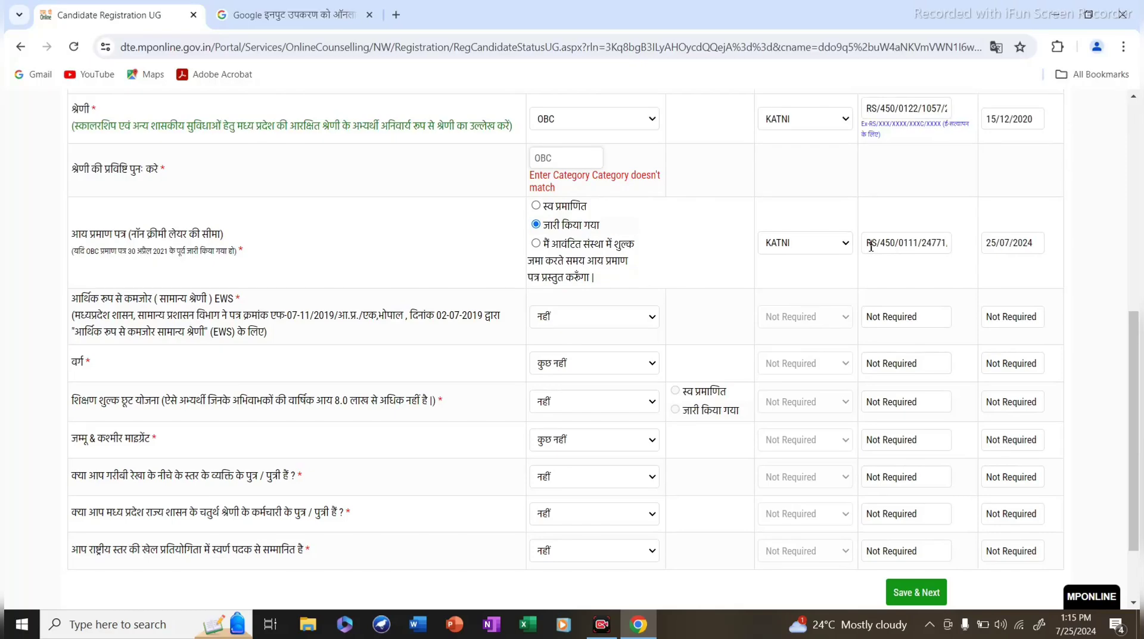
left_click_drag(870, 246, 1043, 213)
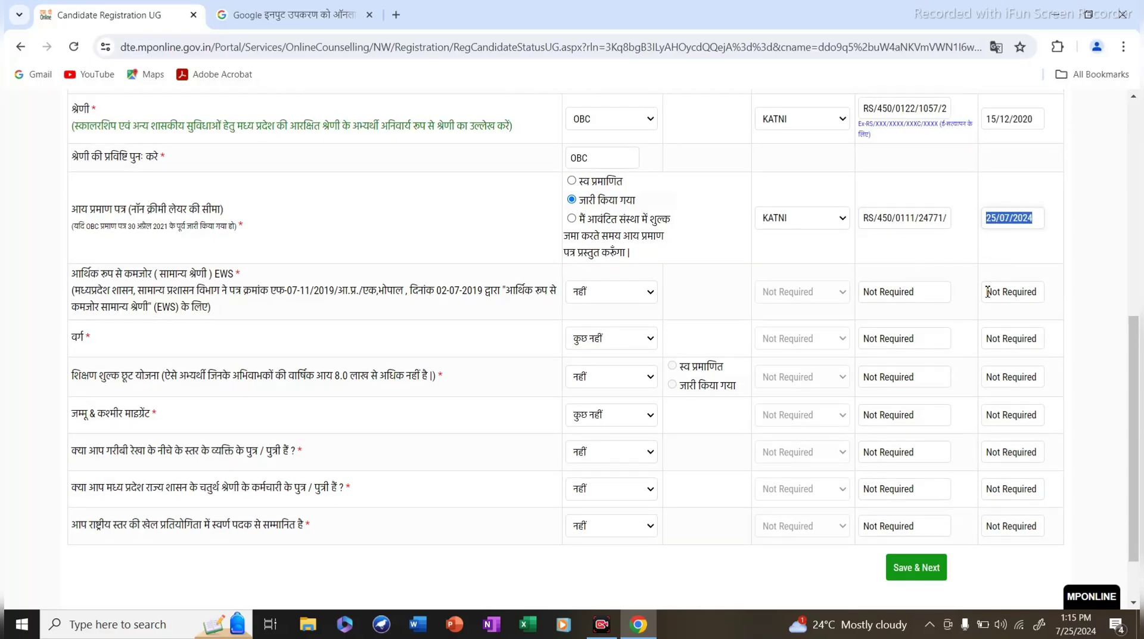
scroll(988, 292, "up", 5)
scroll(825, 303, "down", 5)
scroll(647, 314, "up", 2)
scroll(596, 375, "up", 2)
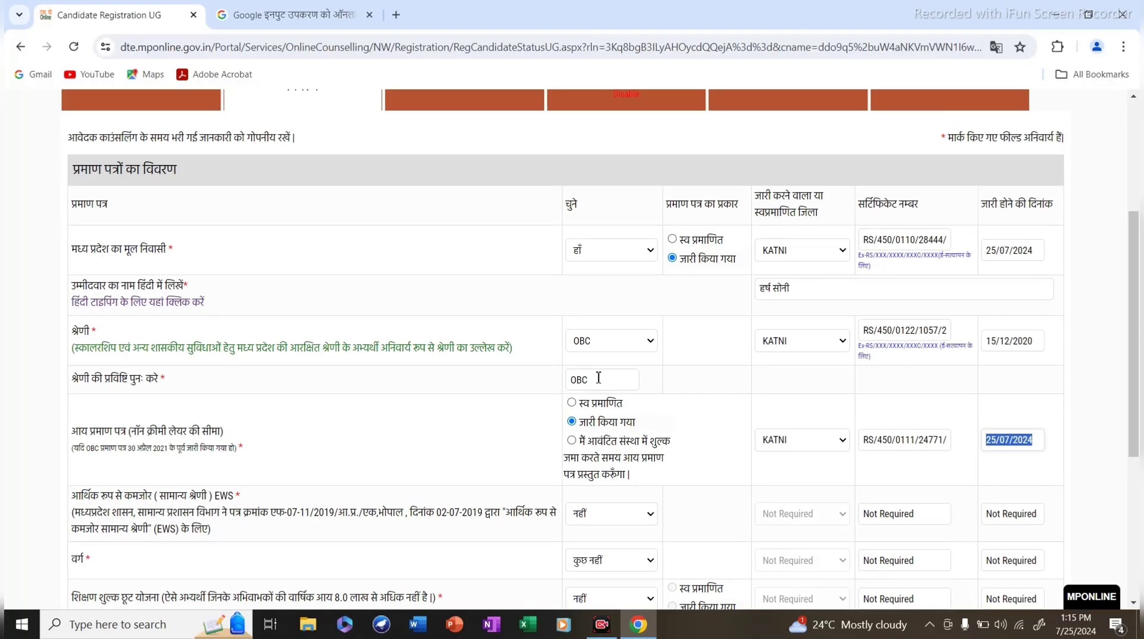
scroll(600, 377, "down", 2)
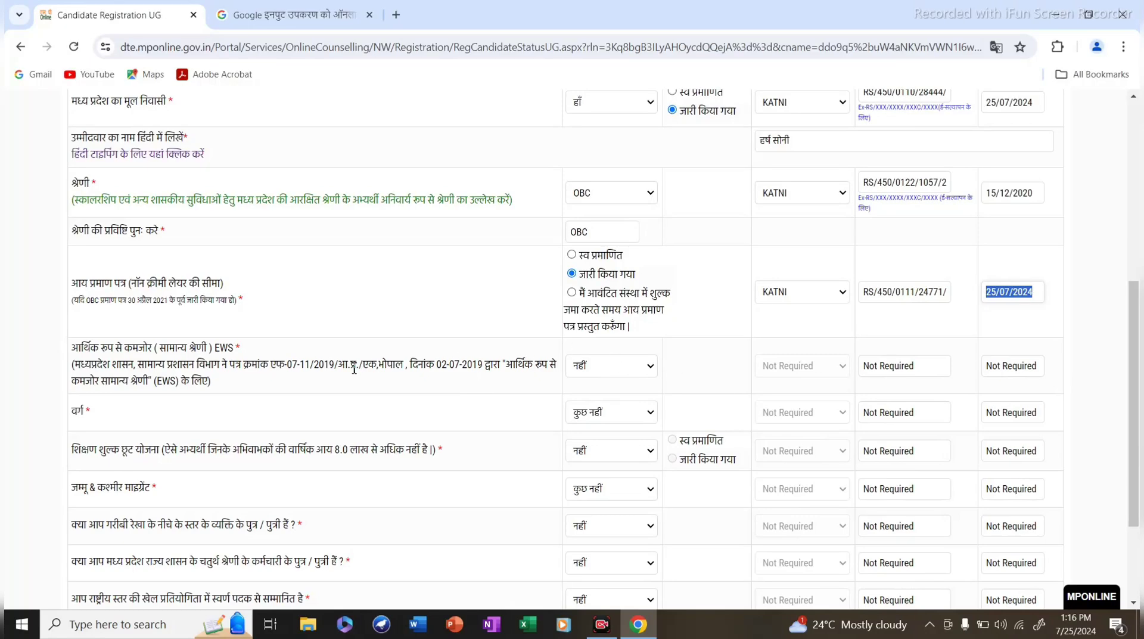
scroll(542, 388, "down", 2)
scroll(541, 388, "down", 1)
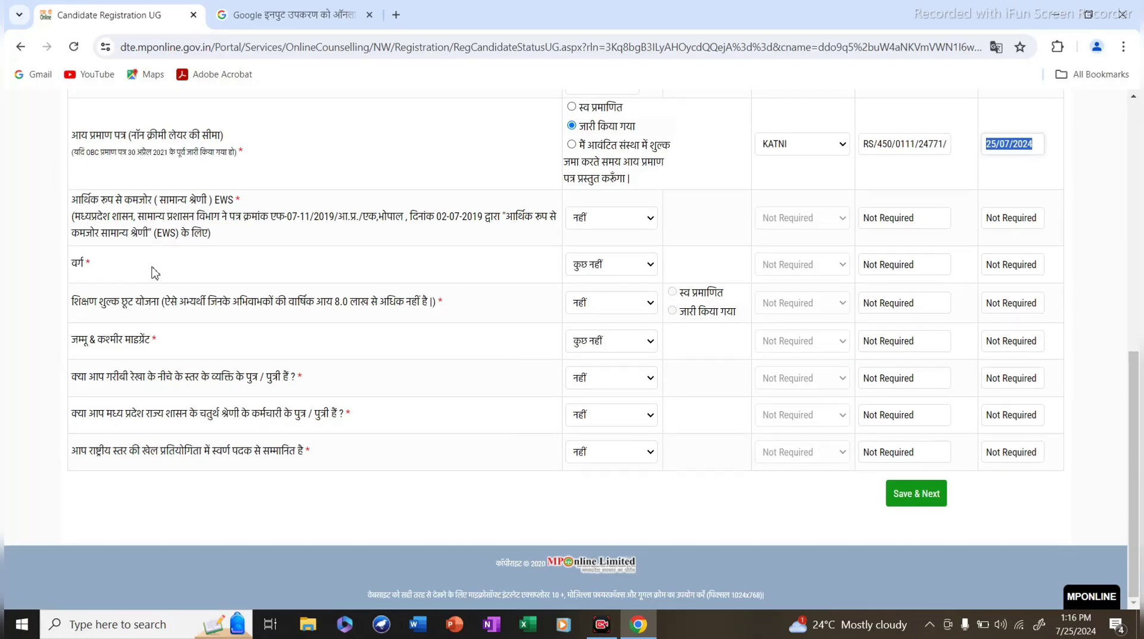
left_click(589, 270)
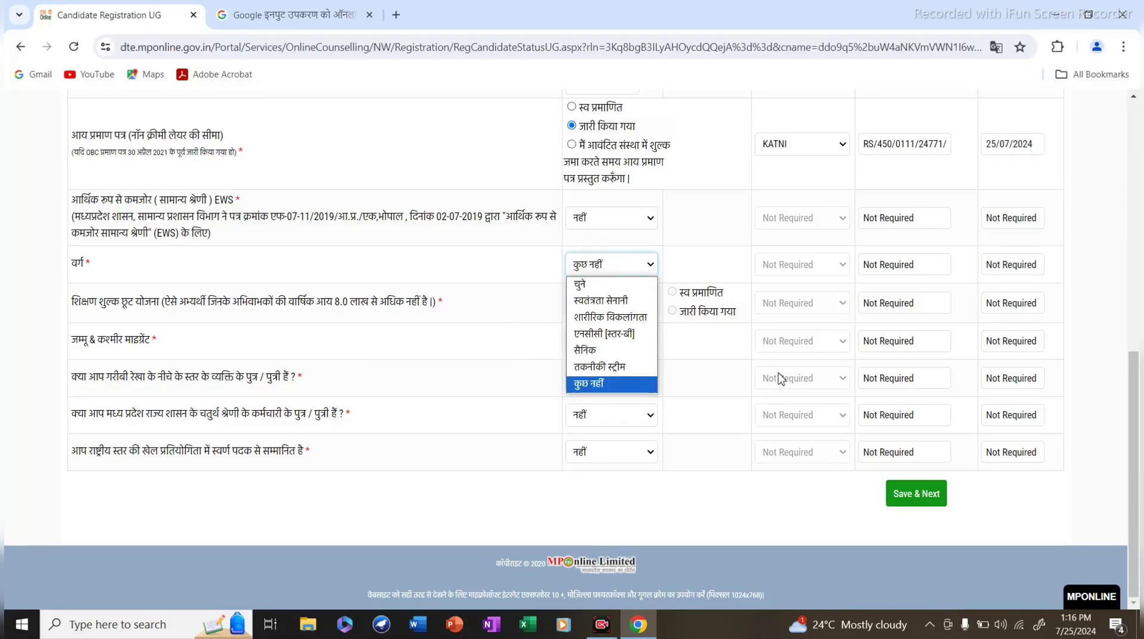
left_click(393, 271)
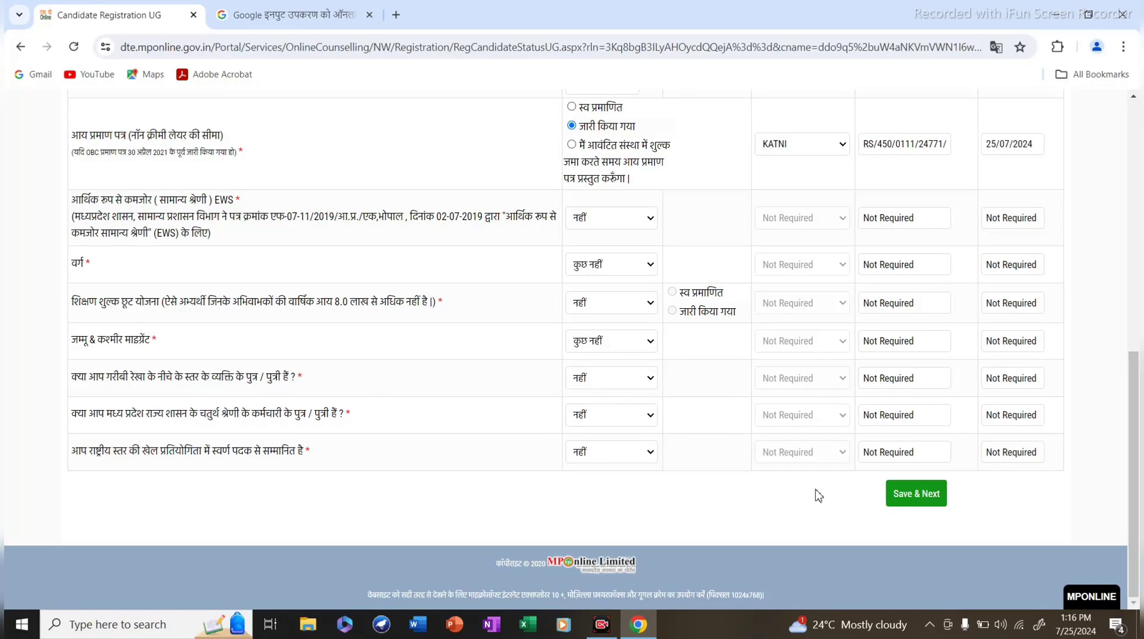
scroll(818, 483, "up", 1)
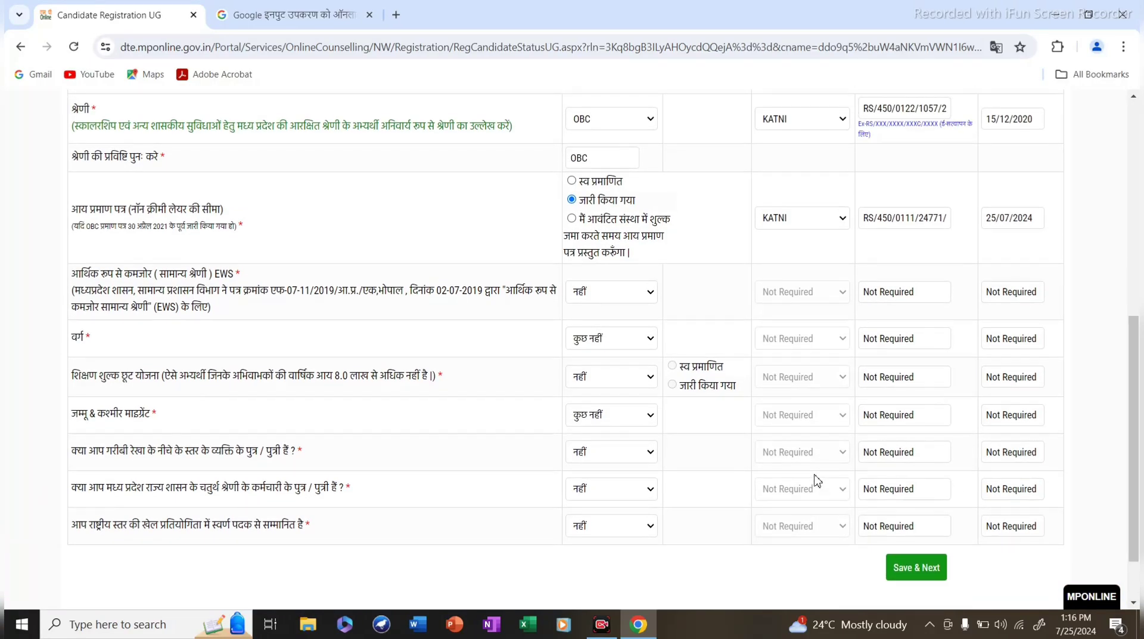
scroll(818, 482, "down", 1)
scroll(752, 456, "up", 5)
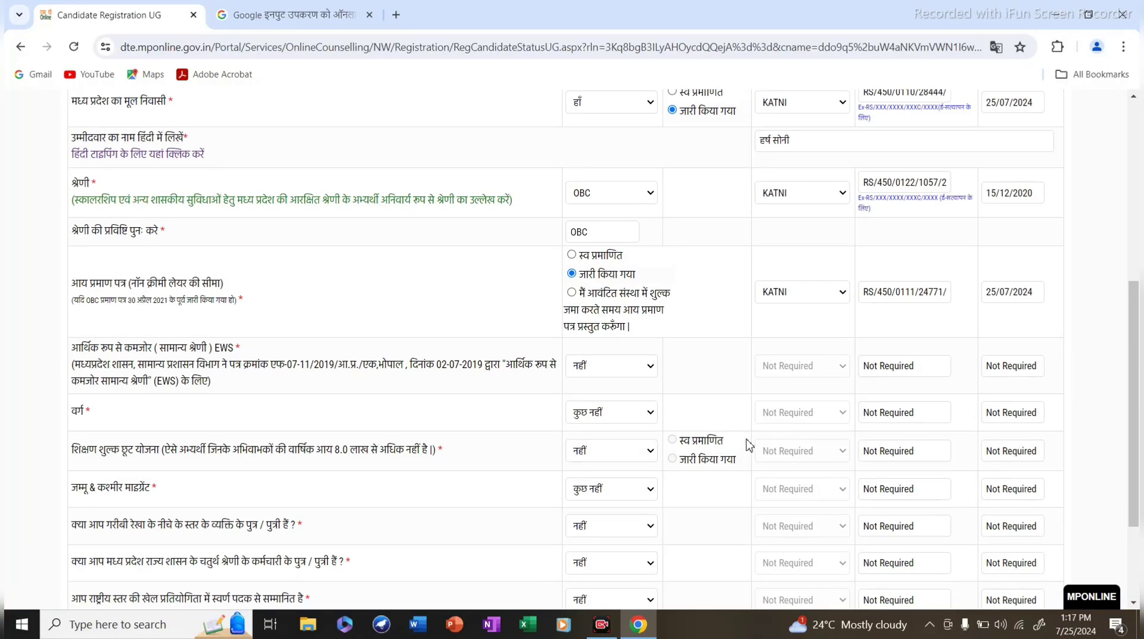
scroll(750, 438, "down", 1)
scroll(750, 438, "down", 4)
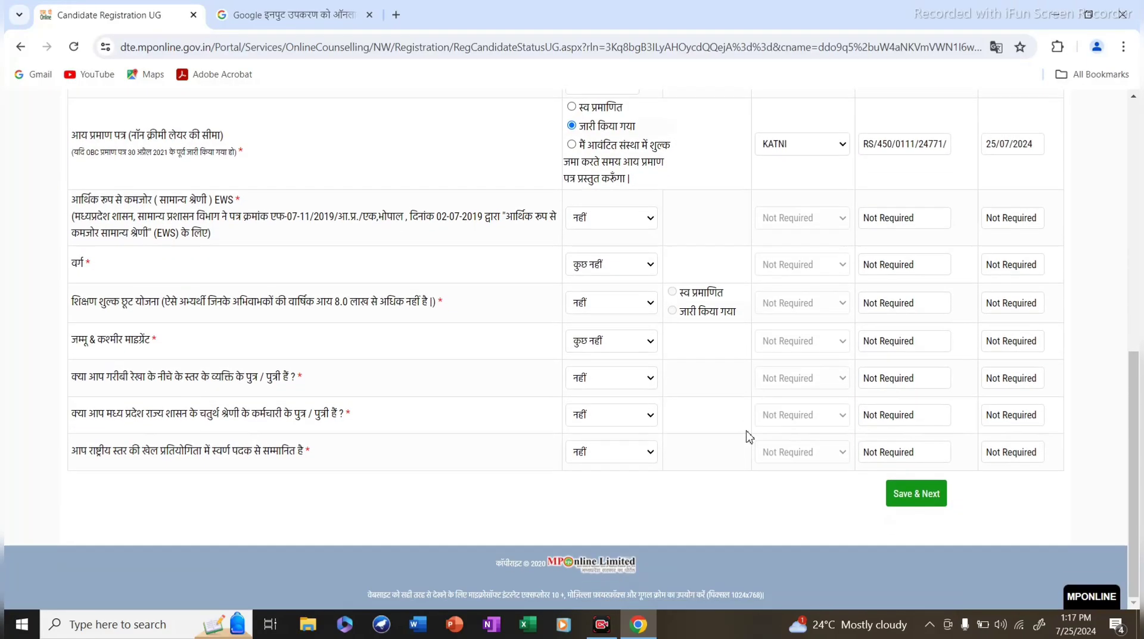
scroll(748, 435, "up", 6)
scroll(752, 434, "down", 5)
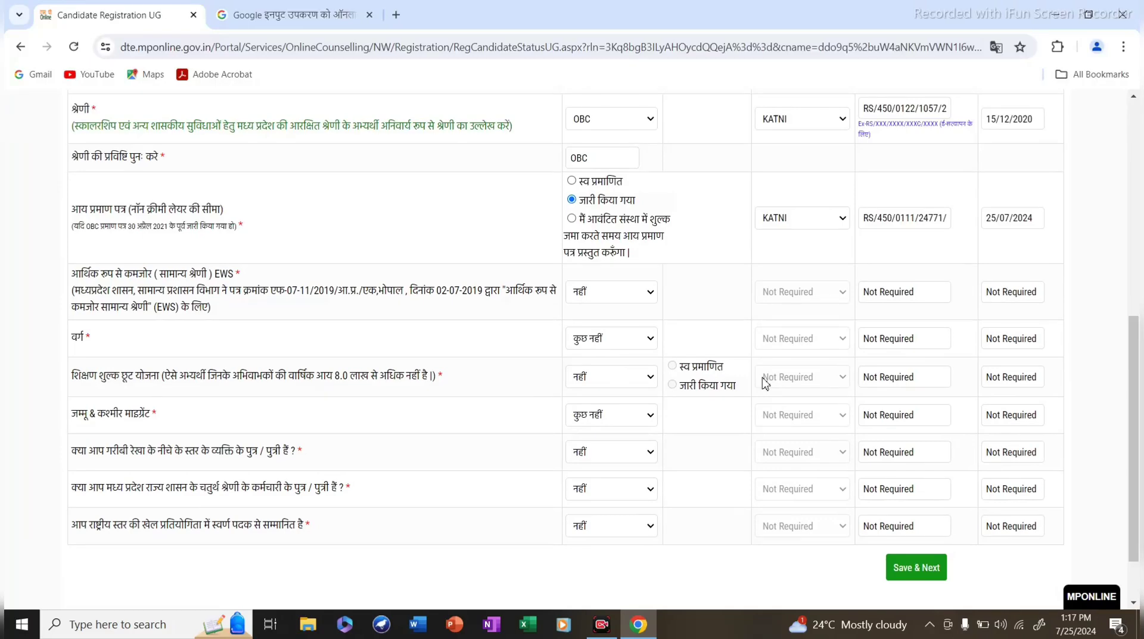
scroll(774, 326, "up", 1)
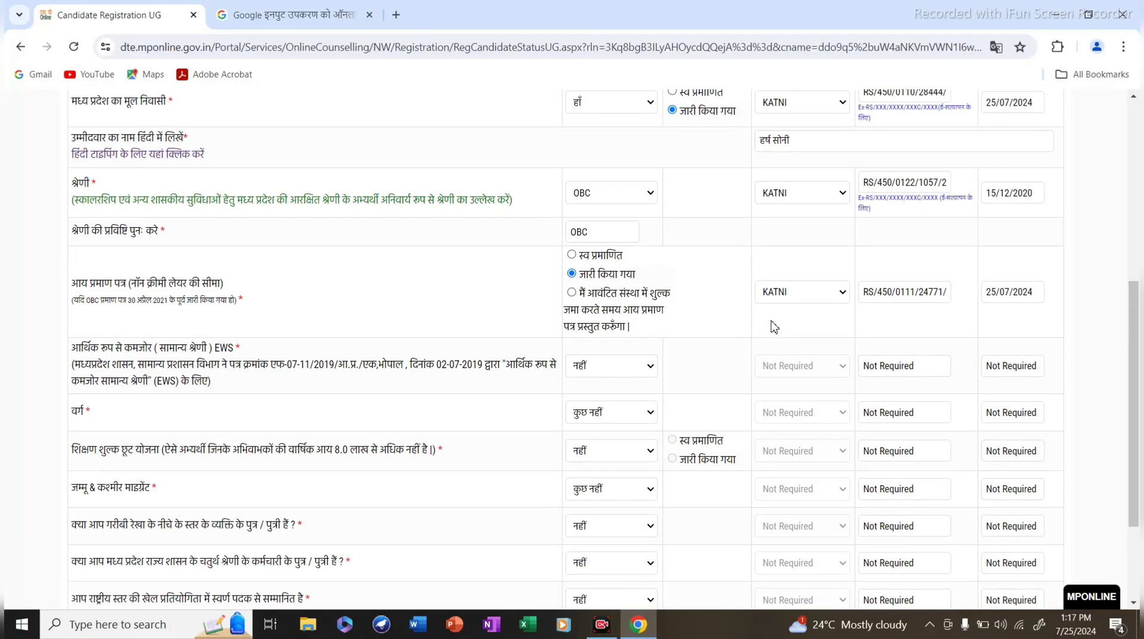
scroll(773, 325, "up", 3)
scroll(773, 325, "down", 5)
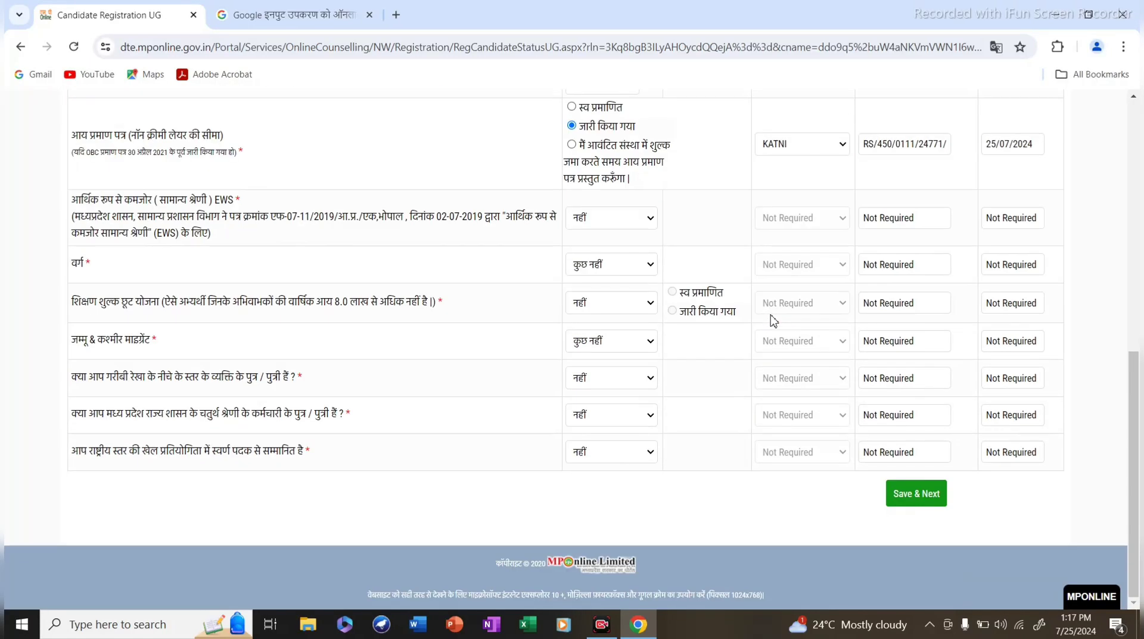
Save the certificate details and accept the scholarship category alert with OK.
left_click(915, 495)
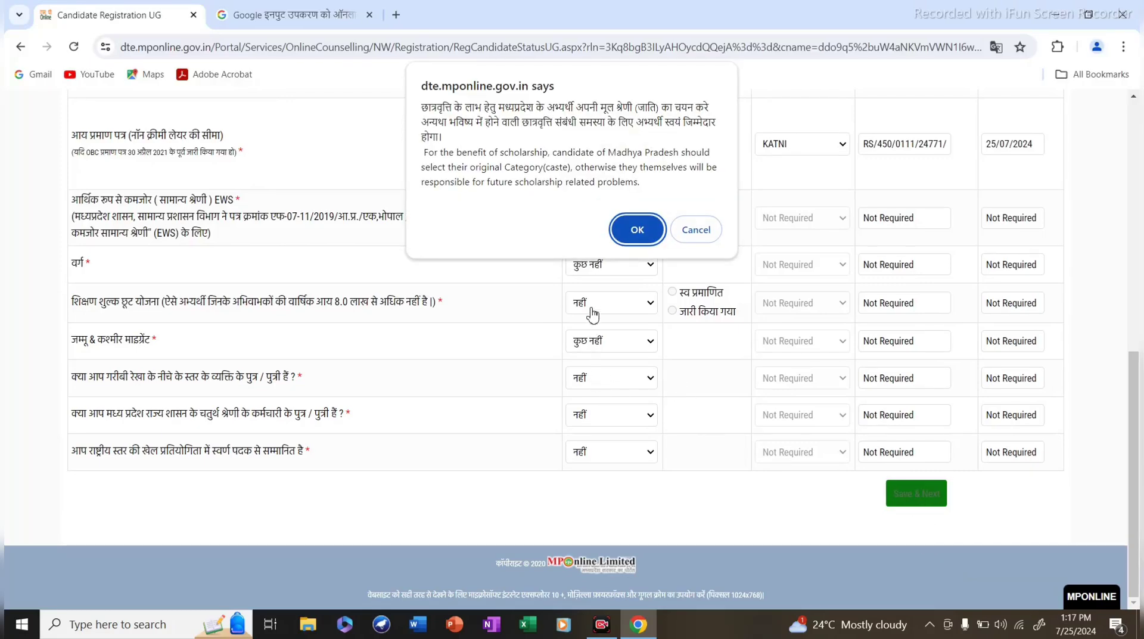
left_click(627, 238)
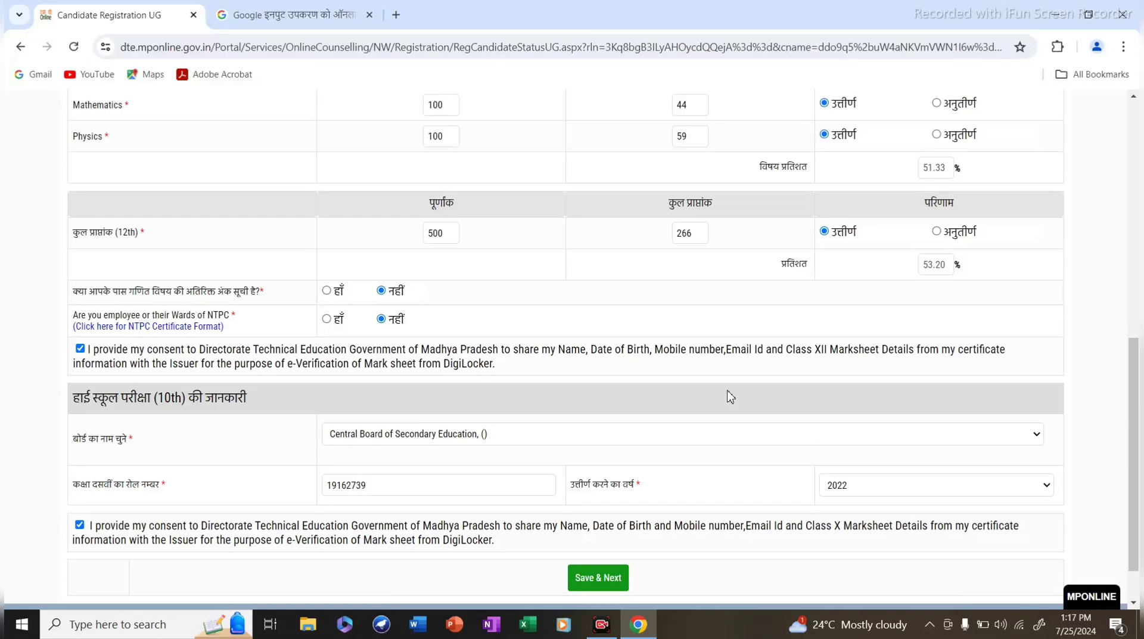
scroll(620, 510, "up", 4)
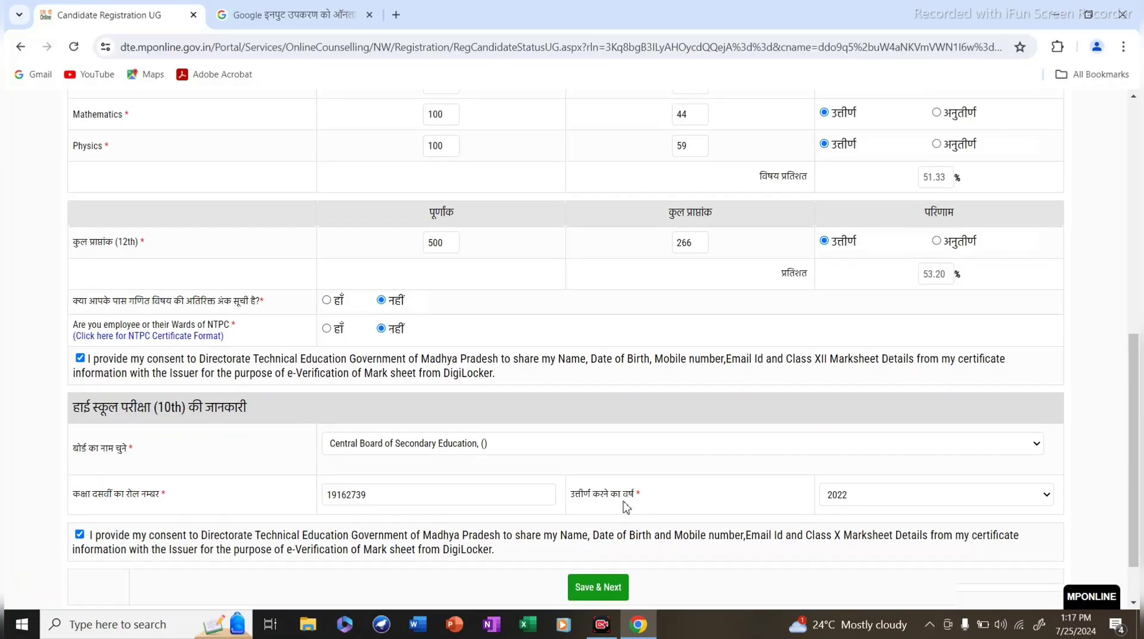
scroll(602, 417, "up", 4)
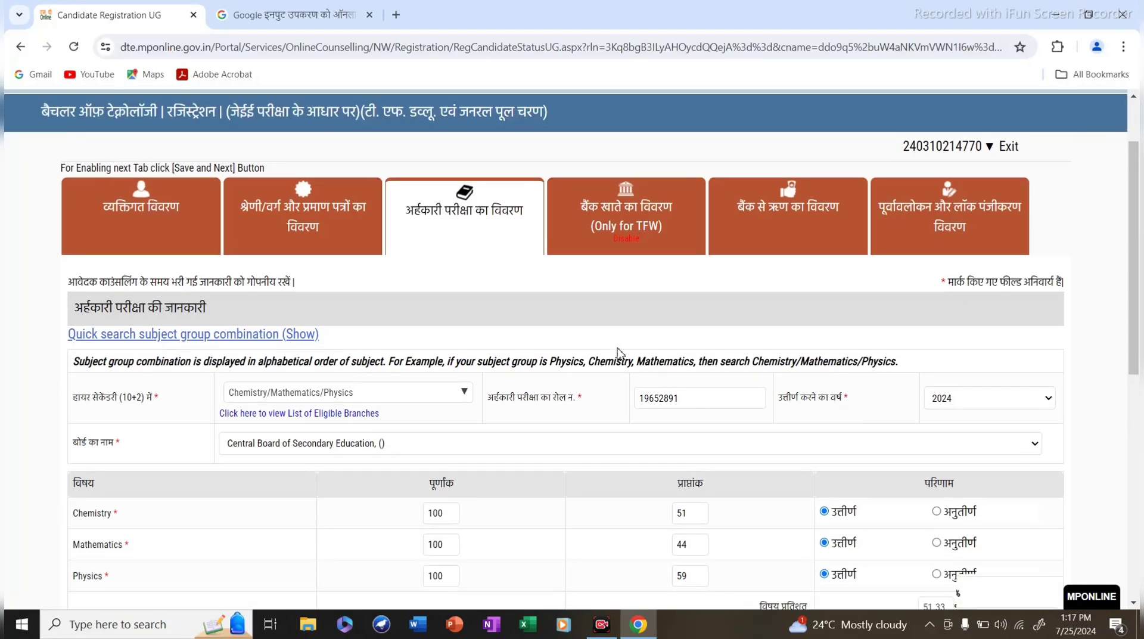
scroll(644, 391, "down", 3)
scroll(536, 391, "up", 3)
scroll(518, 357, "down", 9)
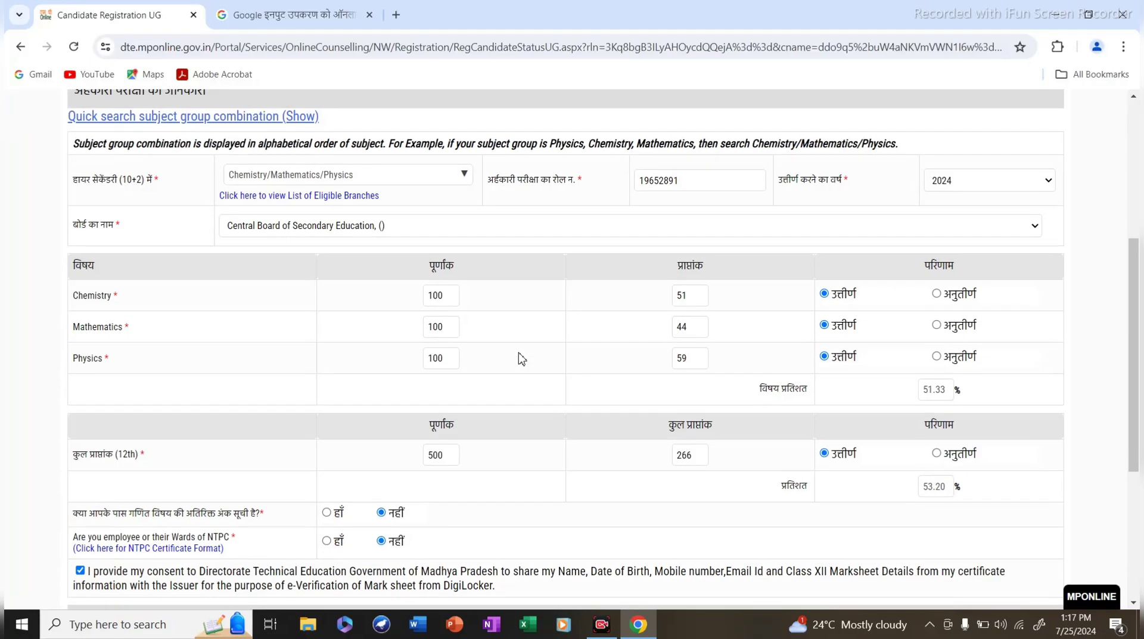
scroll(524, 351, "up", 4)
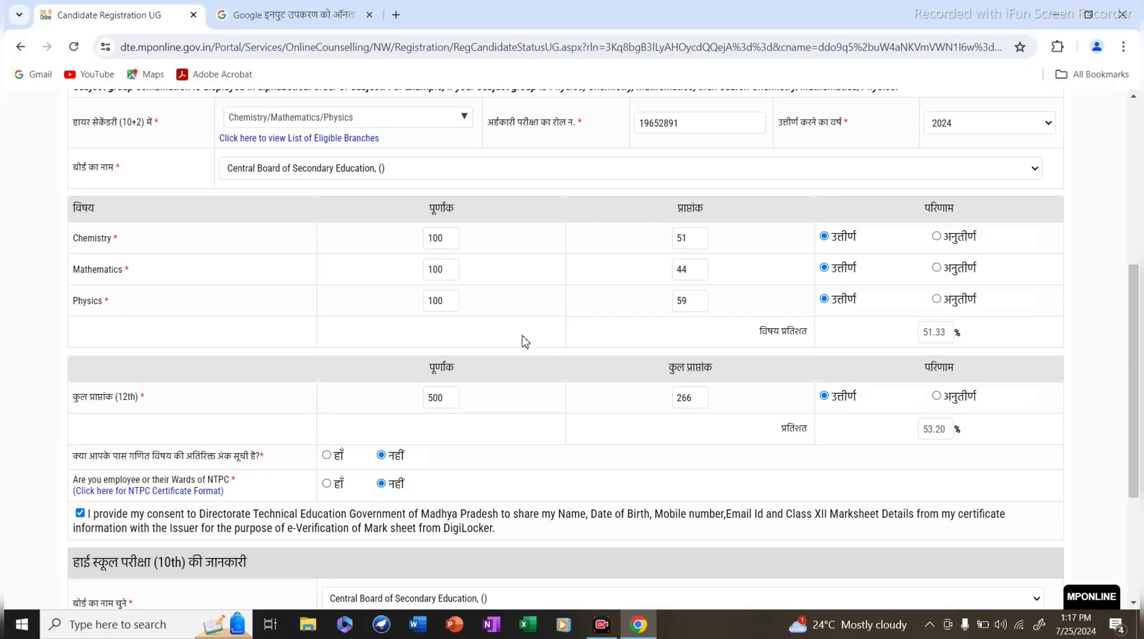
scroll(524, 341, "up", 3)
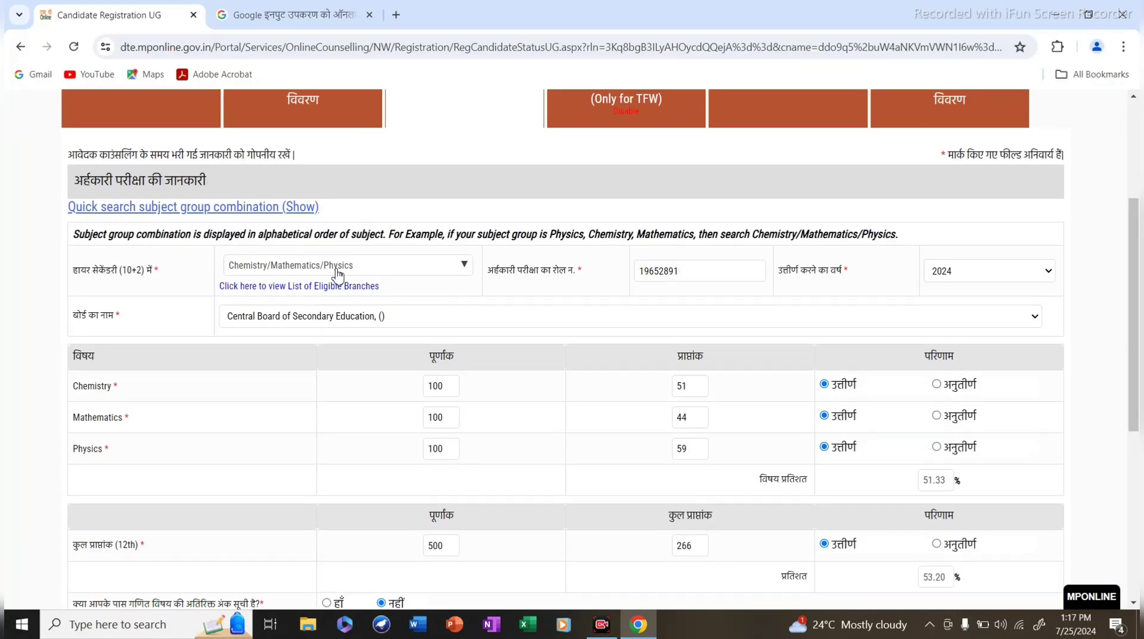
scroll(625, 286, "down", 8)
scroll(641, 332, "up", 6)
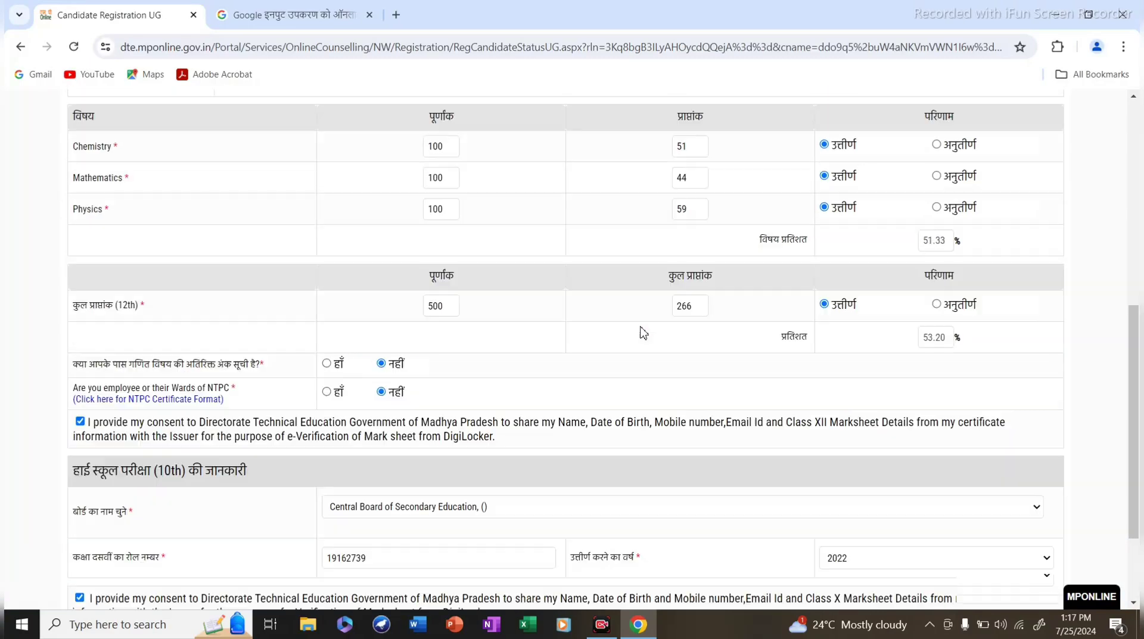
scroll(433, 296, "up", 2)
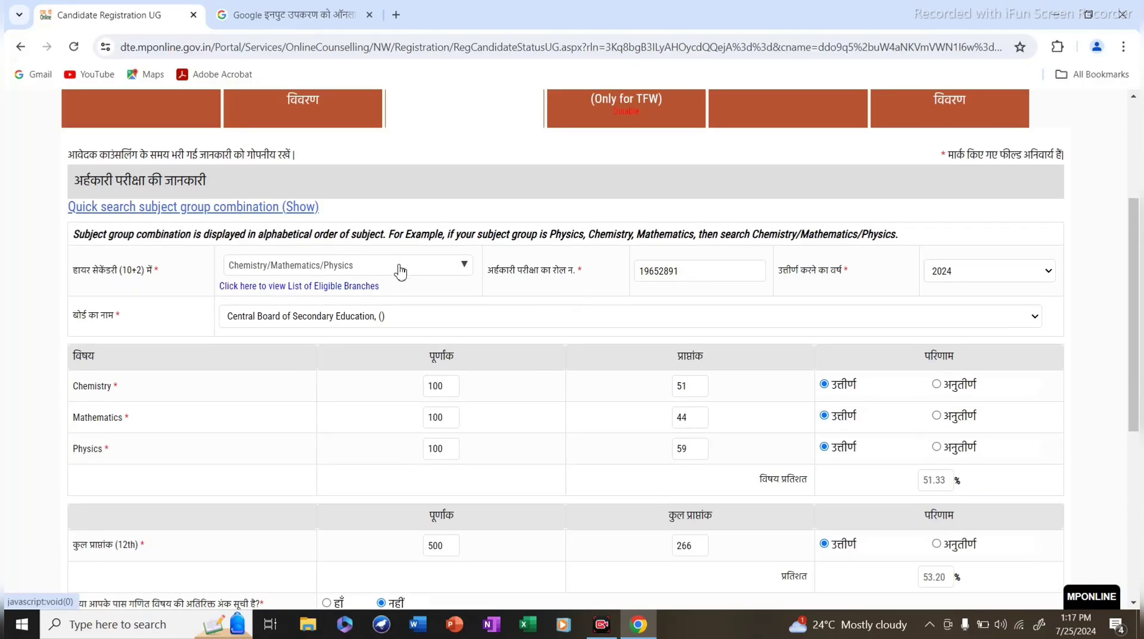
left_click(241, 275)
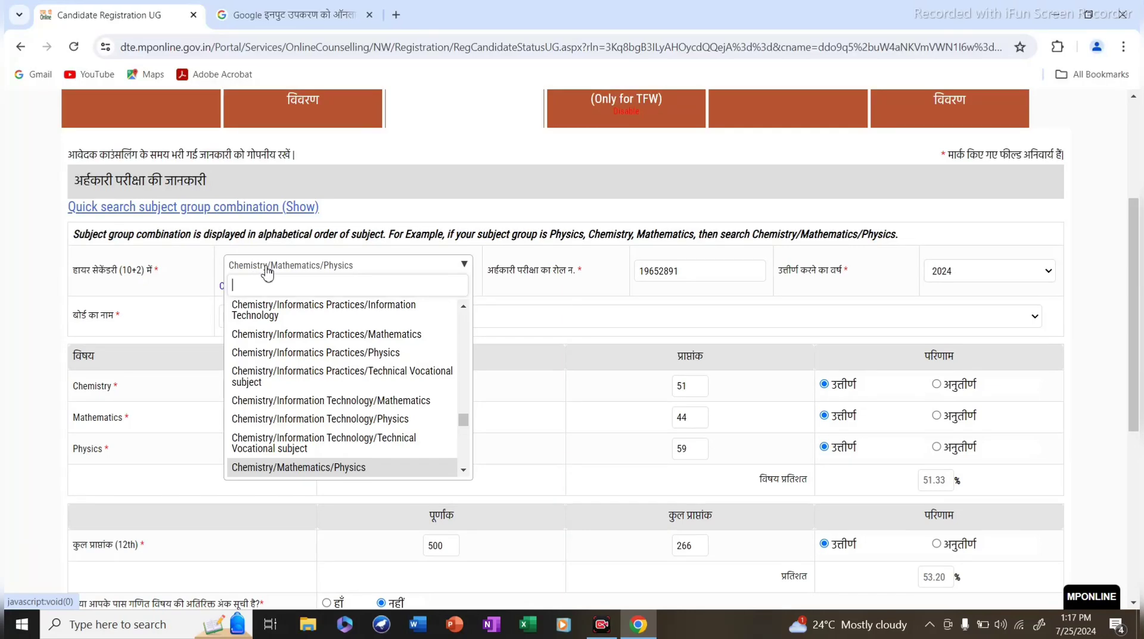
left_click(379, 273)
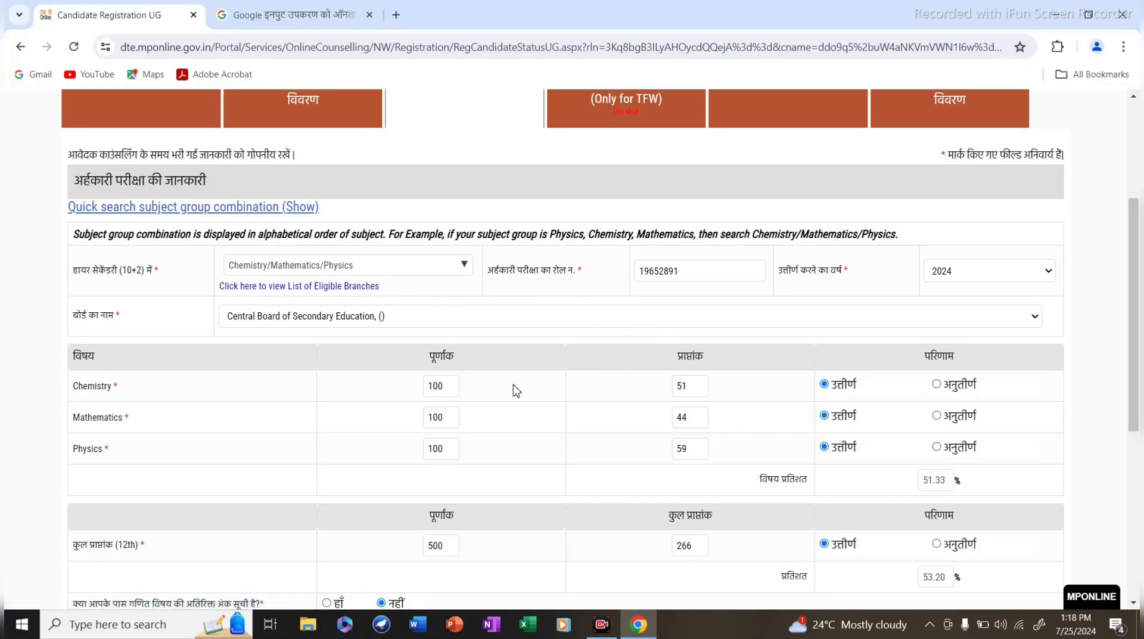
scroll(517, 357, "down", 1)
scroll(593, 268, "up", 1)
mouse_move(640, 271)
left_mouse_down()
mouse_move(679, 271)
mouse_move(651, 273)
left_mouse_up()
left_click(417, 313)
left_click(699, 199)
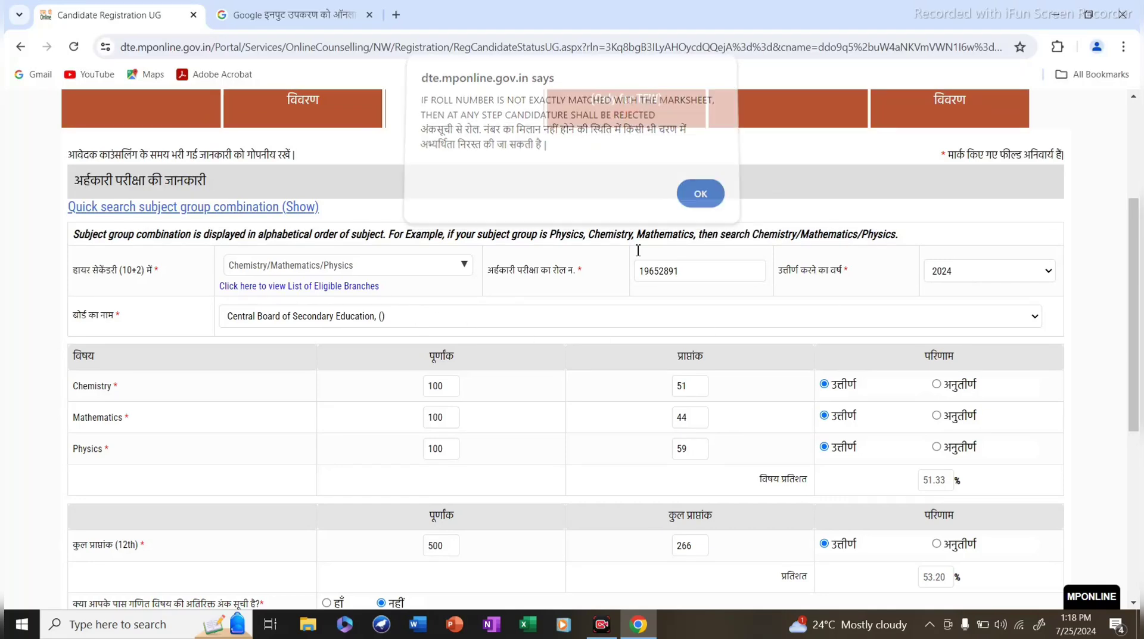
scroll(309, 323, "down", 1)
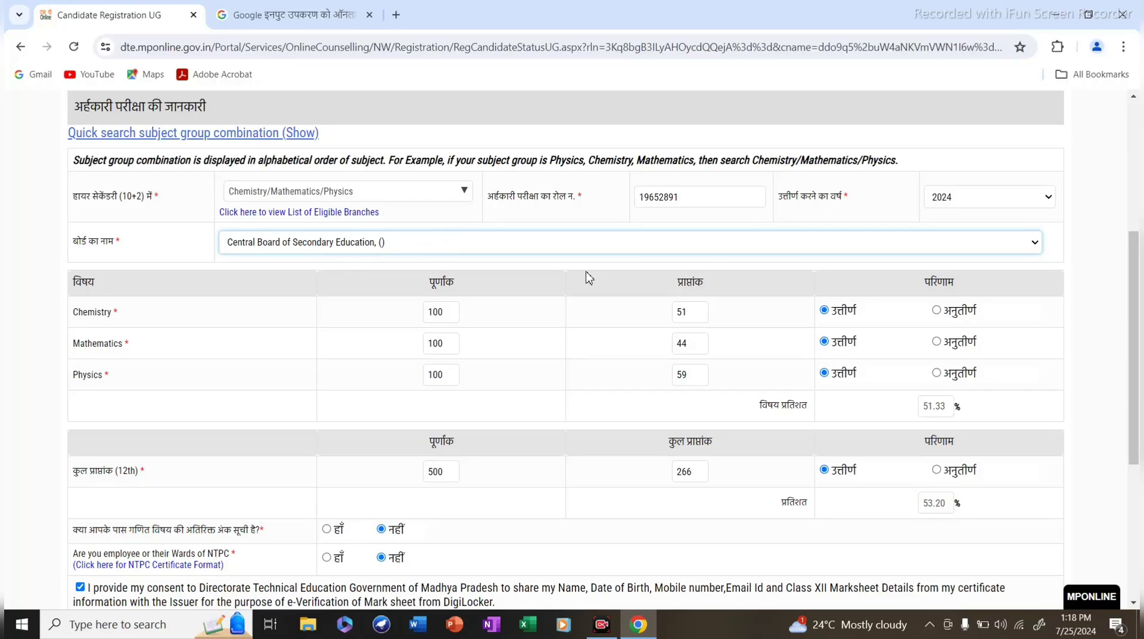
scroll(527, 280, "down", 3)
scroll(276, 265, "up", 3)
scroll(745, 389, "down", 1)
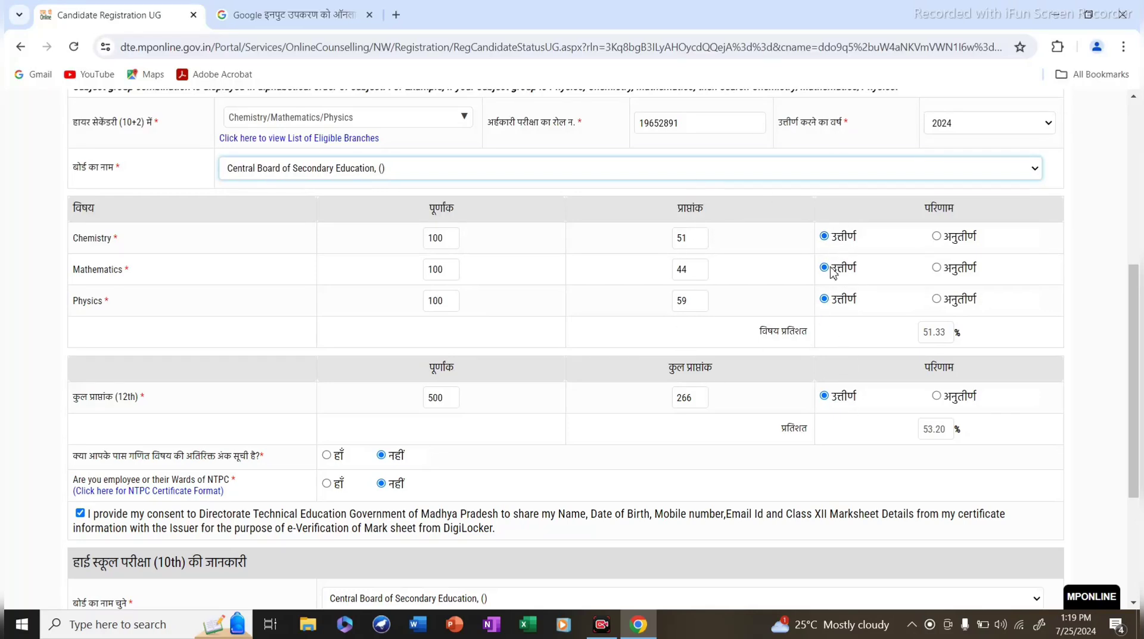
Review the filled qualifying exam and 10th details, then save them with Save & Next.
scroll(894, 383, "down", 1)
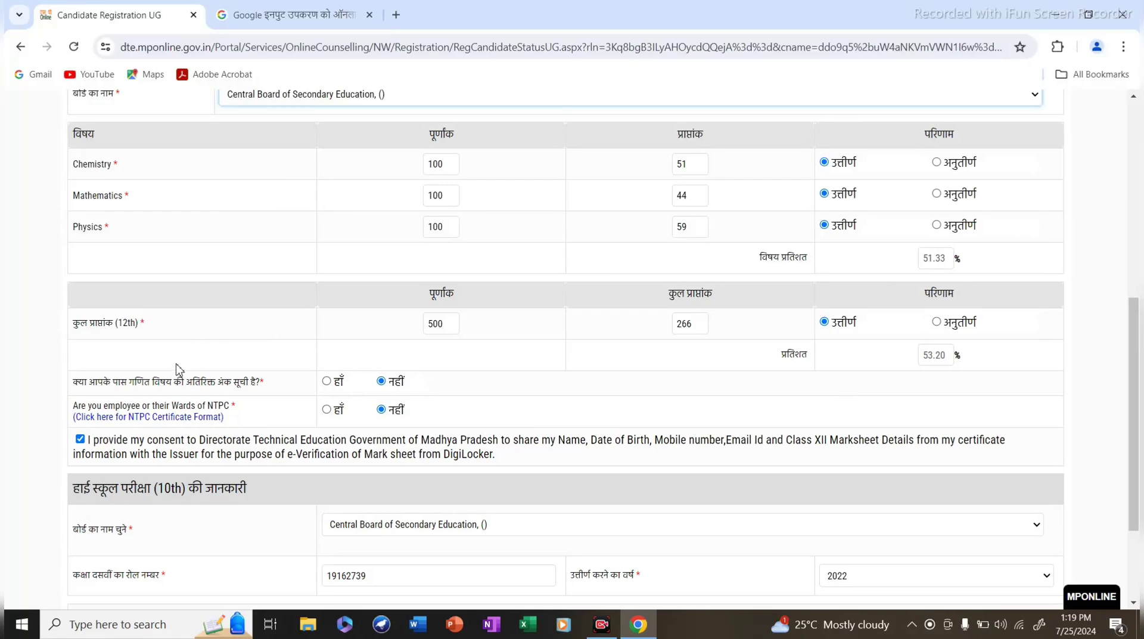
scroll(374, 279, "down", 3)
scroll(463, 204, "up", 3)
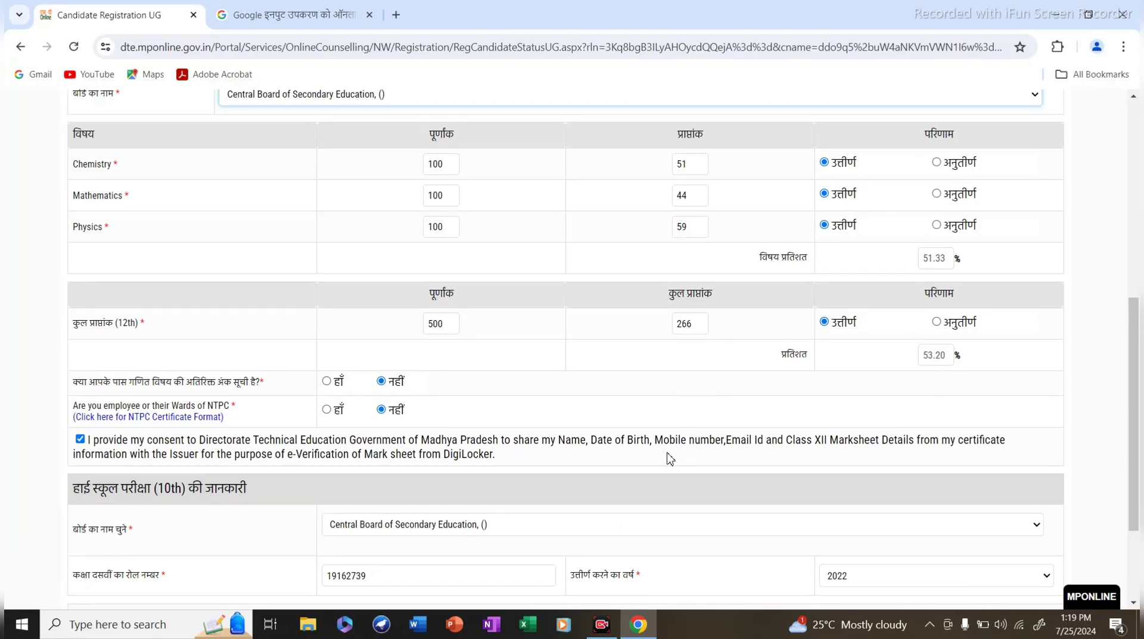
scroll(125, 453, "down", 1)
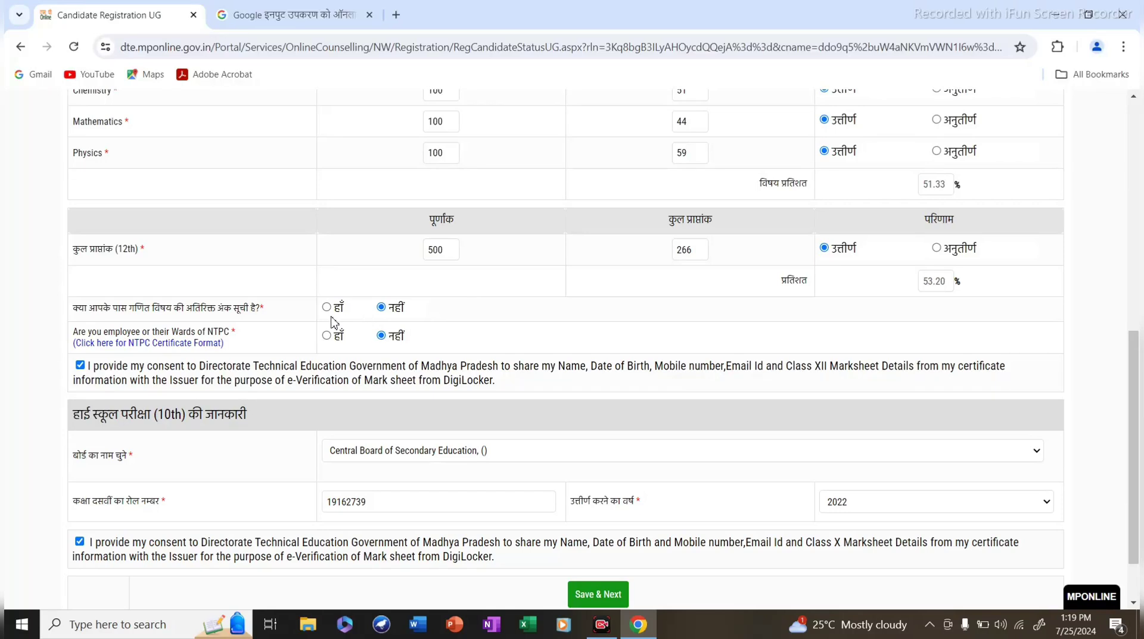
scroll(394, 311, "down", 1)
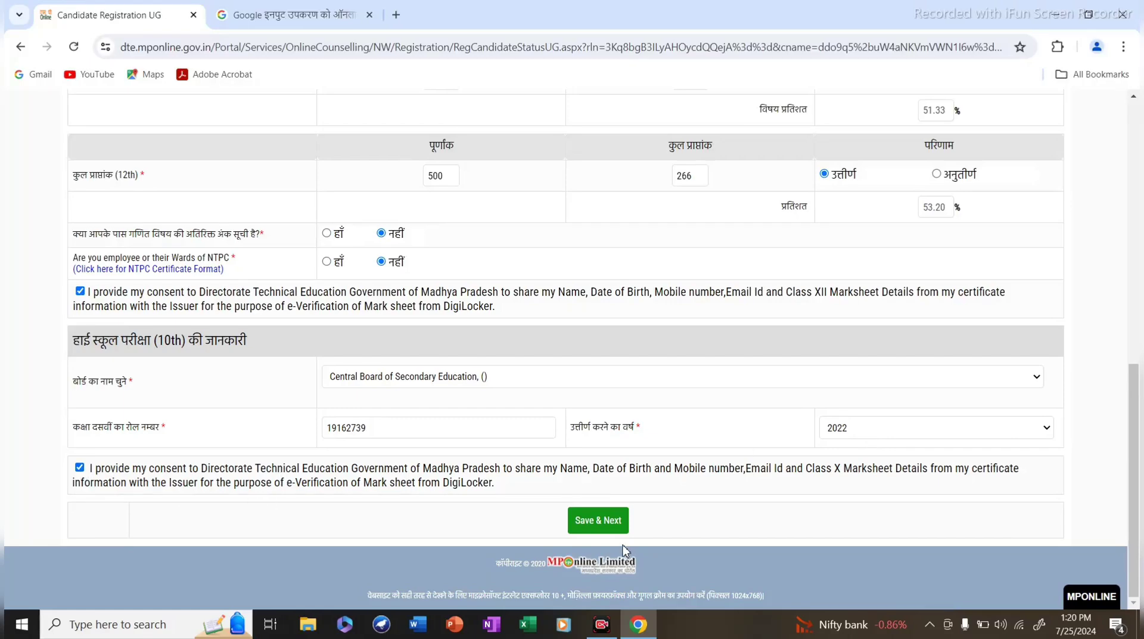
left_click(601, 527)
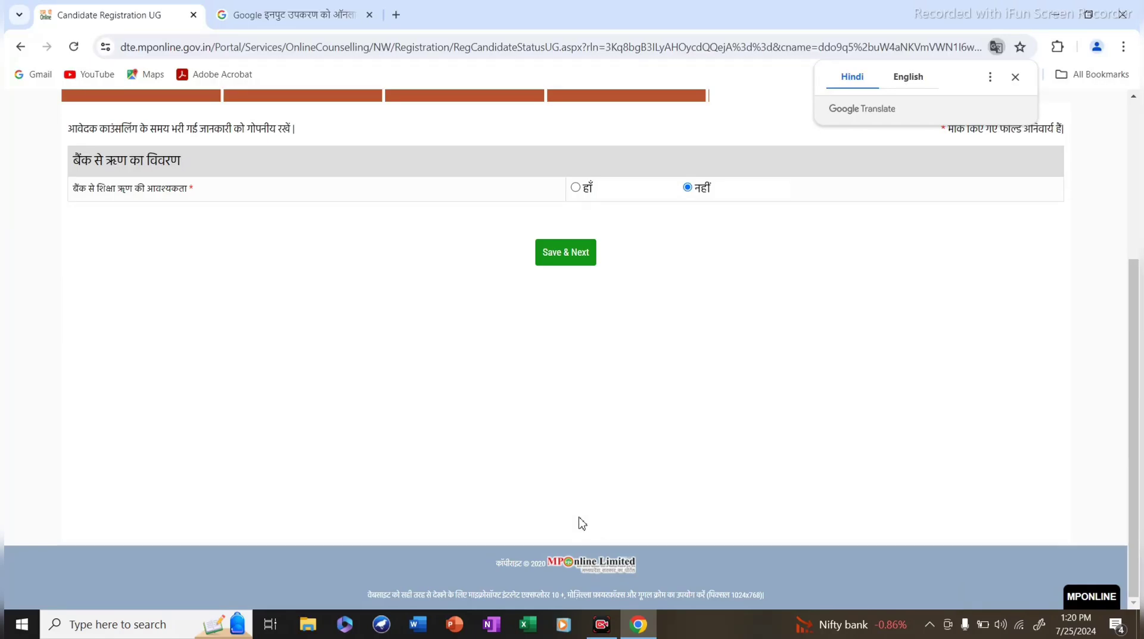
Dismiss the Google Translate offer and review the bank loan section with education loan set to नहीं.
left_click(1016, 78)
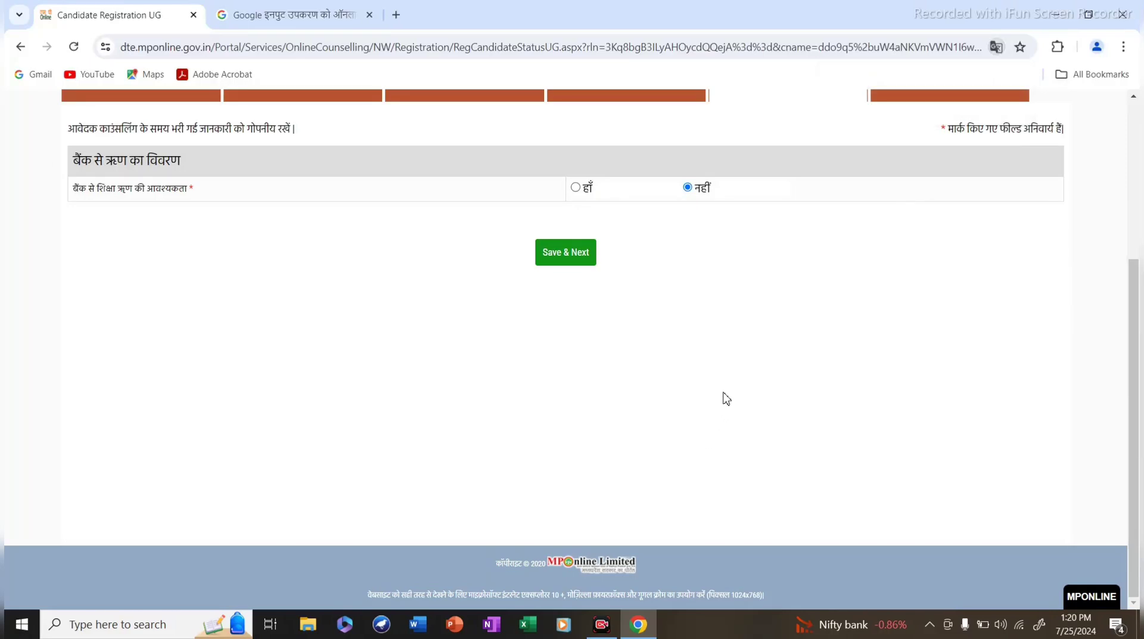
scroll(184, 424, "up", 4)
scroll(179, 406, "down", 1)
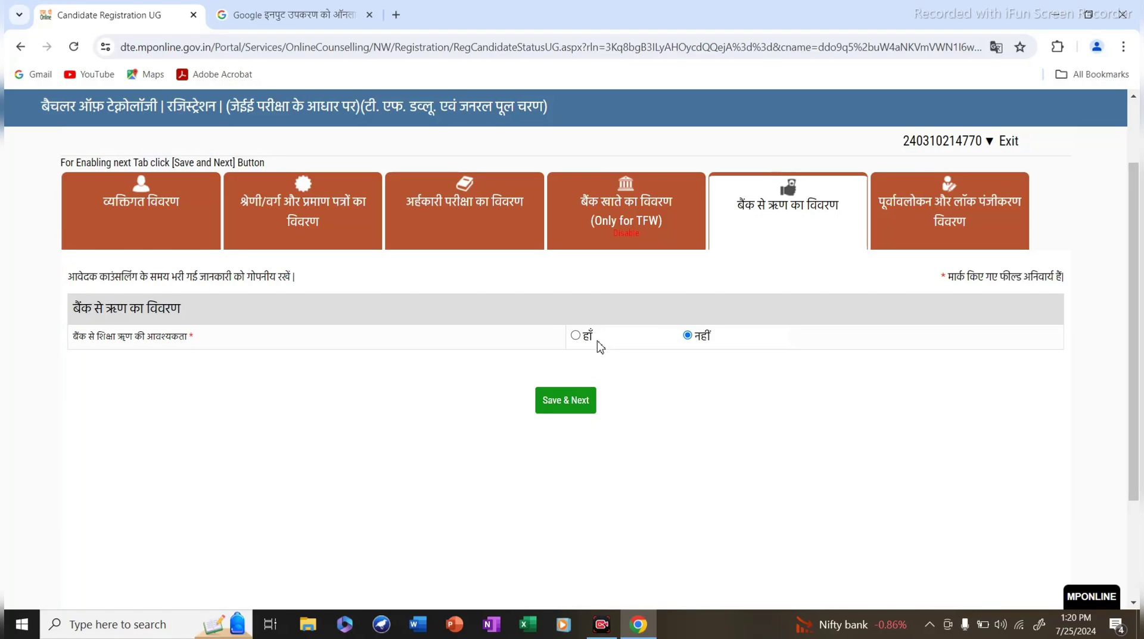
scroll(524, 455, "down", 3)
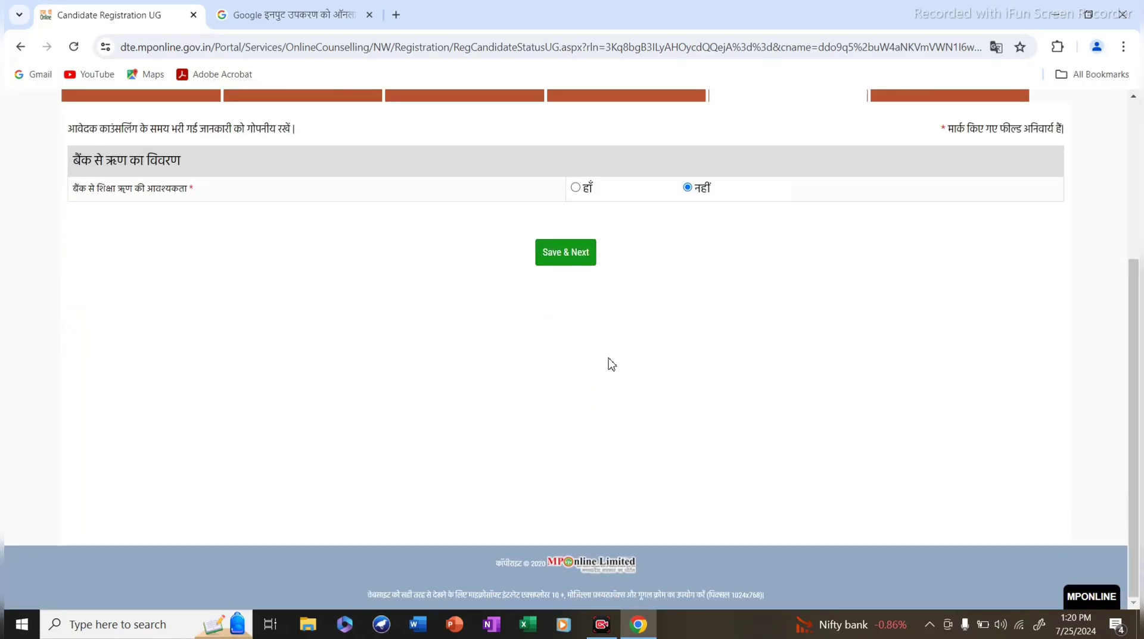
scroll(554, 421, "up", 3)
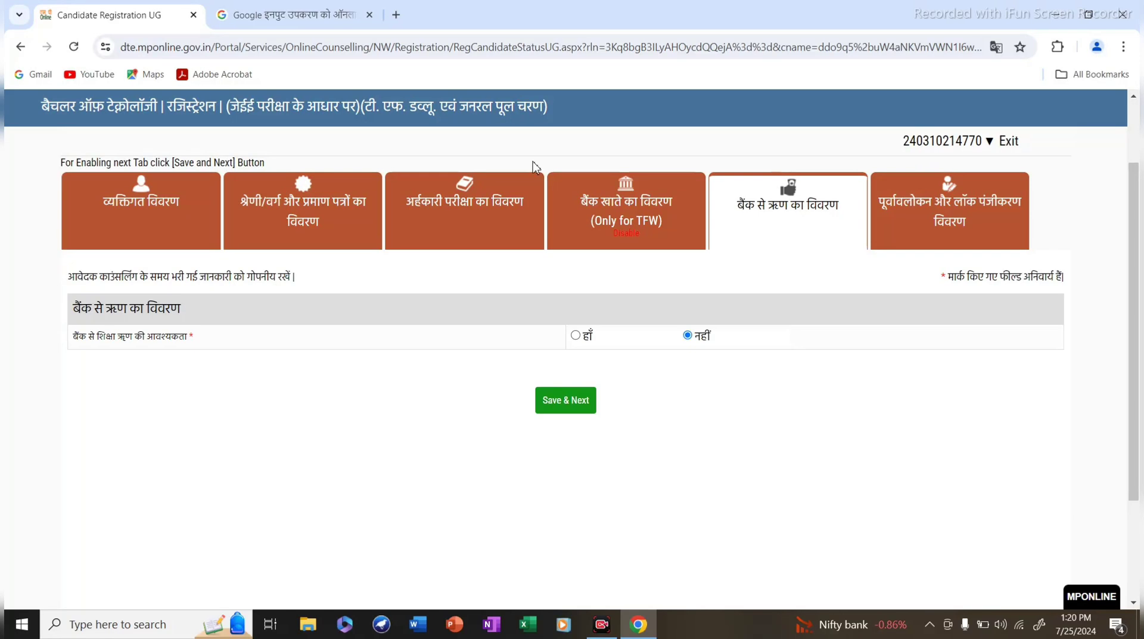
scroll(780, 405, "down", 3)
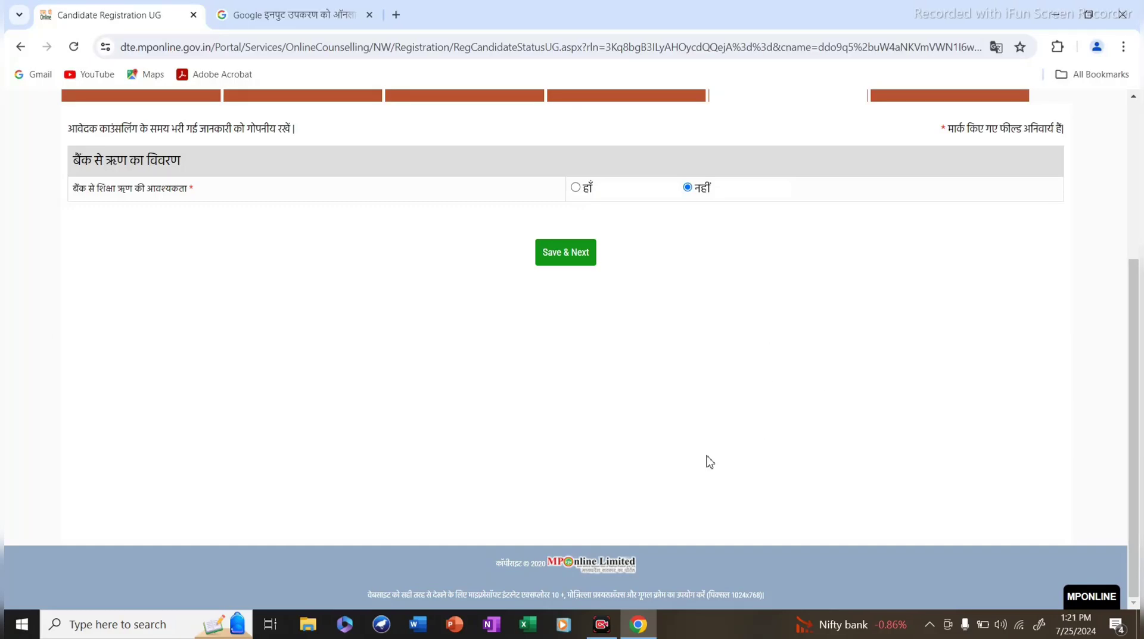
scroll(709, 459, "up", 3)
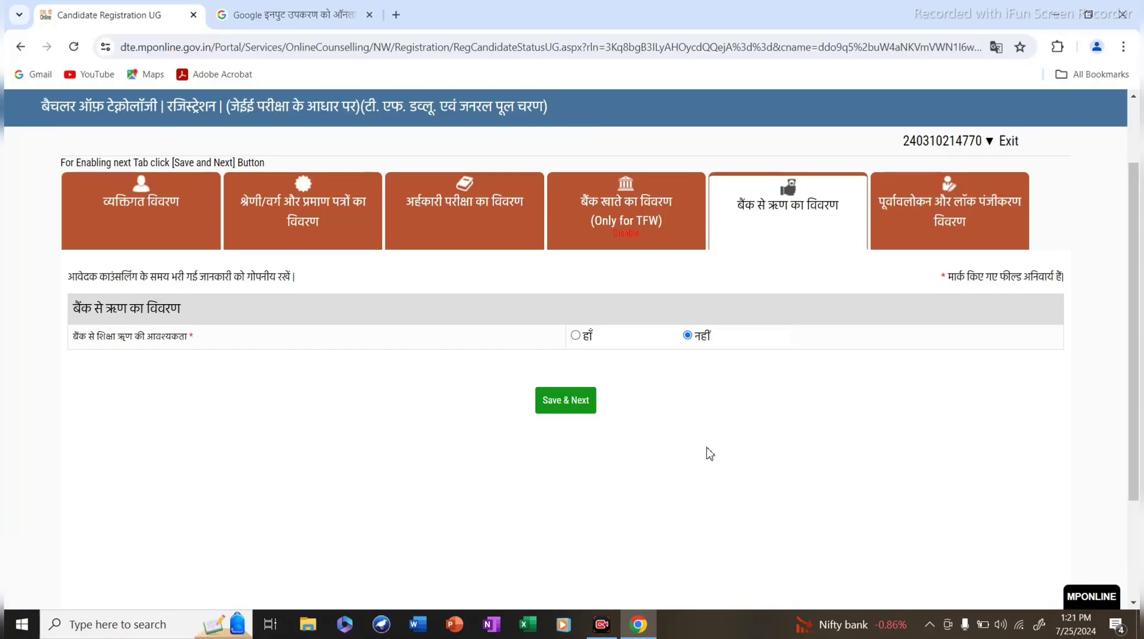
left_click(553, 407)
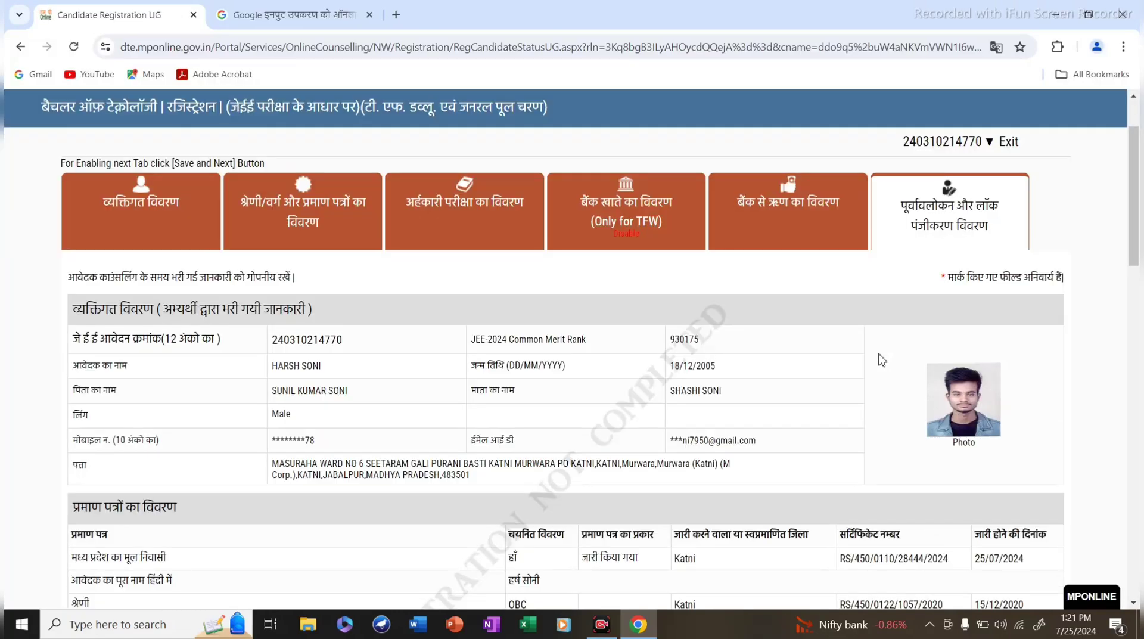
scroll(799, 467, "down", 5)
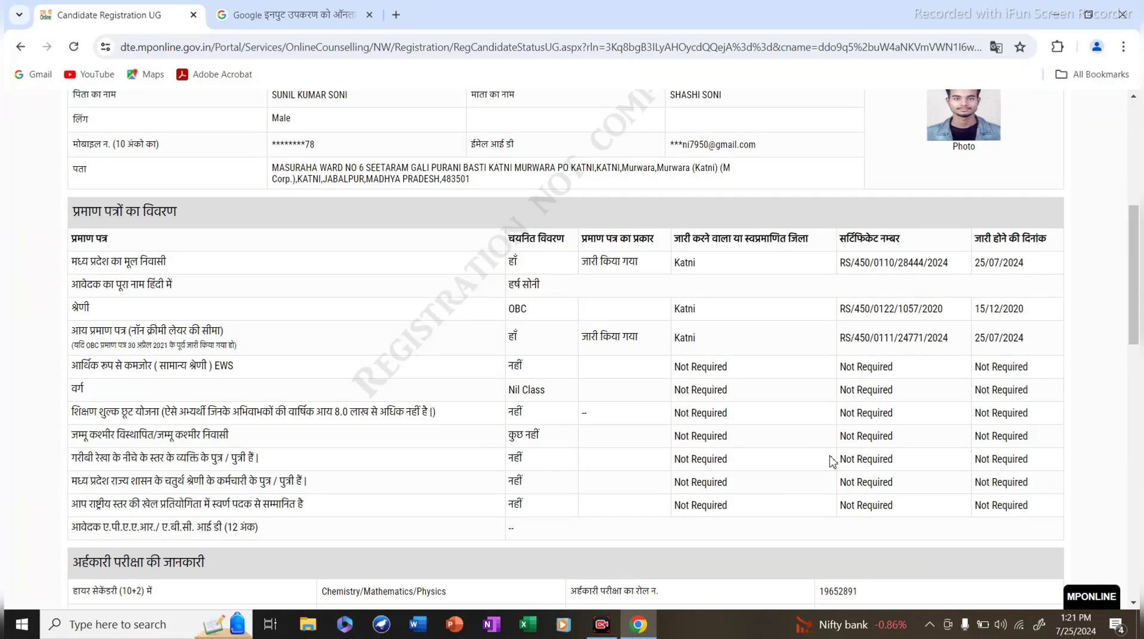
scroll(832, 453, "up", 3)
scroll(832, 453, "down", 18)
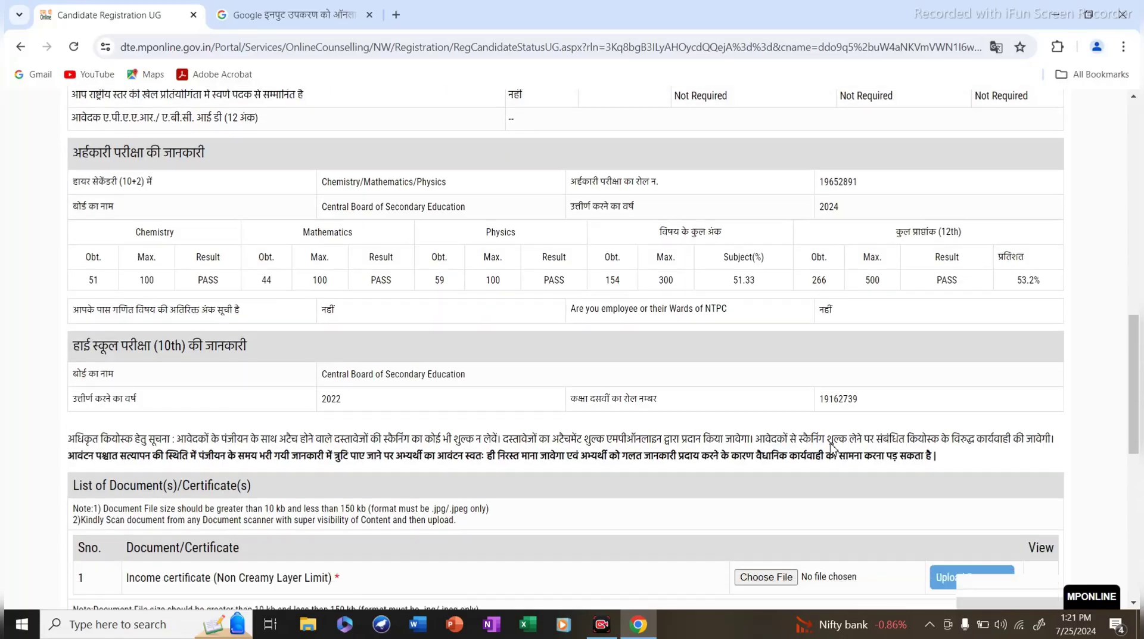
scroll(833, 448, "down", 4)
scroll(832, 448, "up", 14)
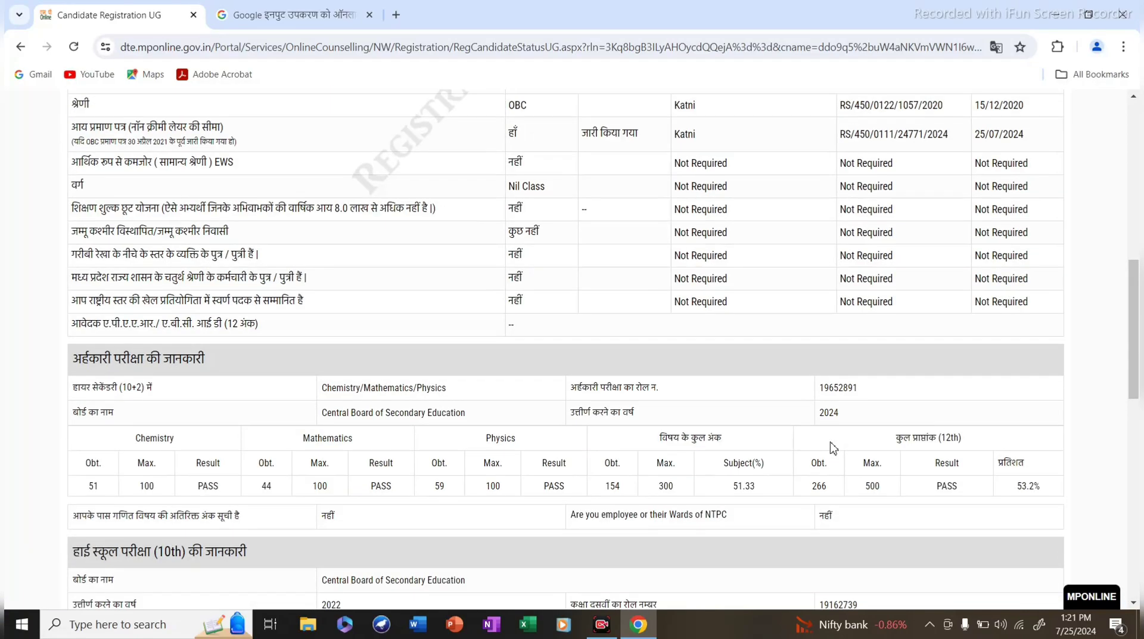
scroll(833, 448, "down", 6)
scroll(685, 409, "up", 5)
scroll(720, 340, "up", 4)
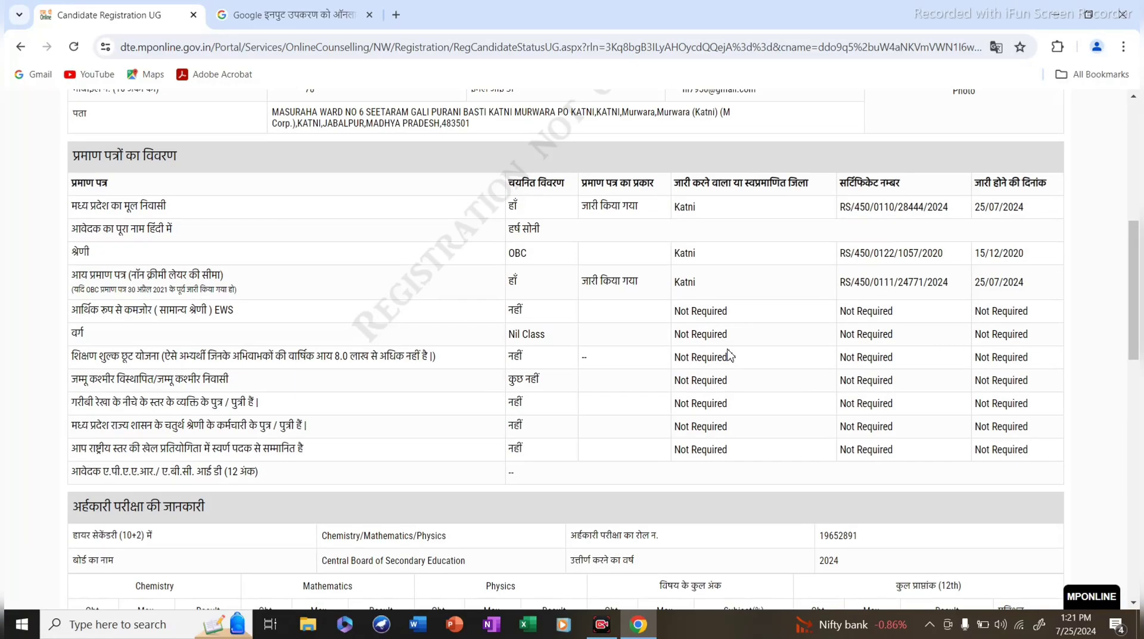
scroll(684, 374, "up", 5)
scroll(683, 364, "down", 15)
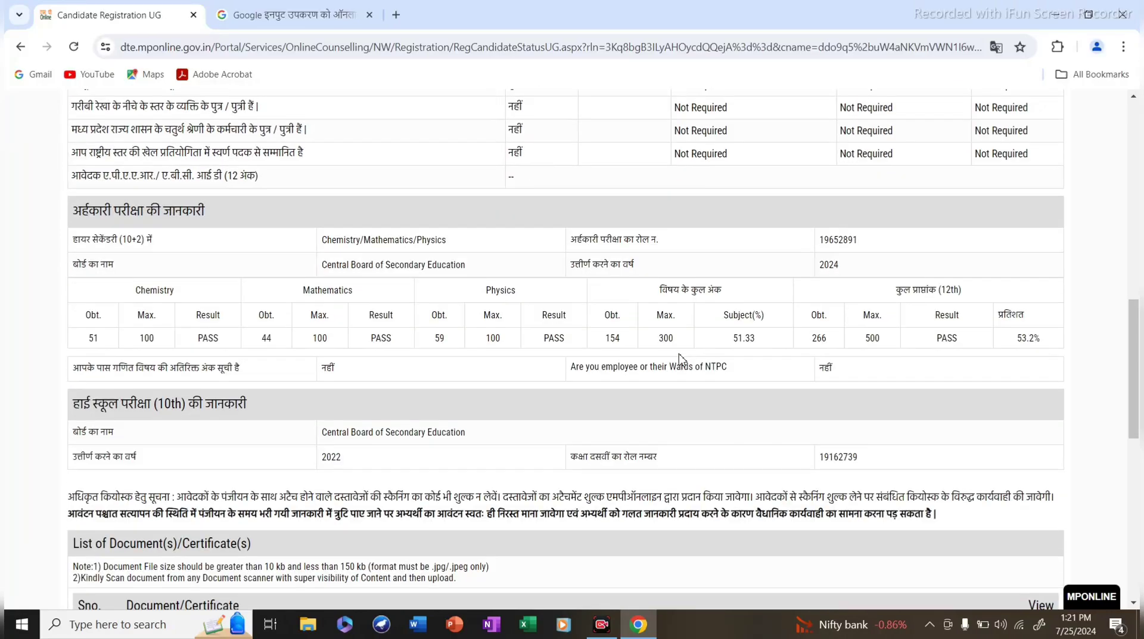
scroll(683, 359, "down", 5)
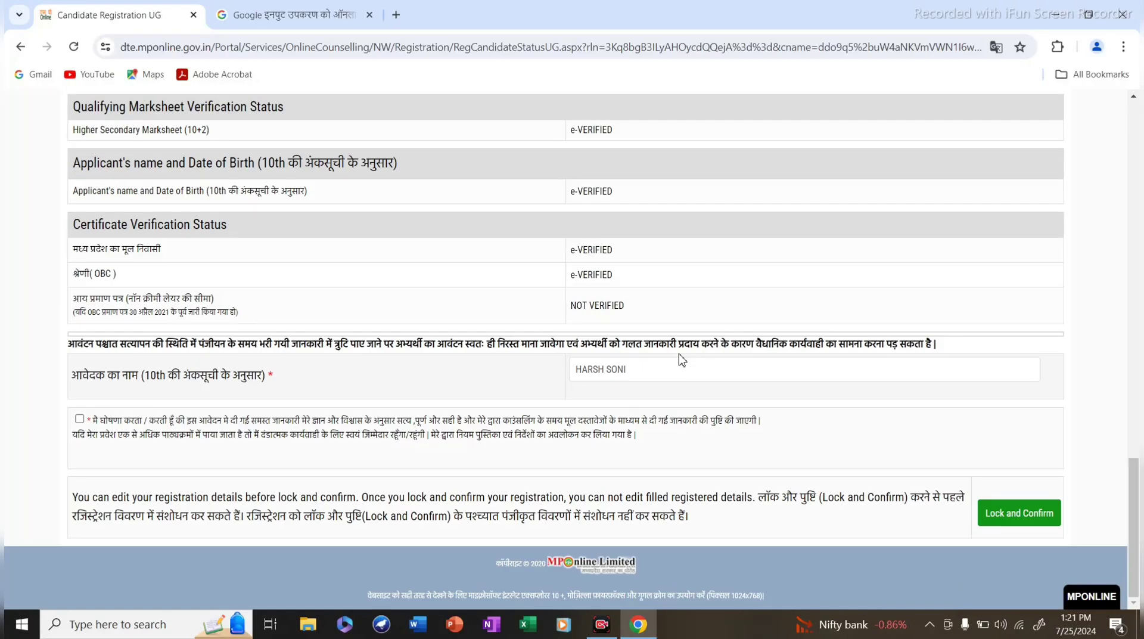
scroll(682, 358, "up", 14)
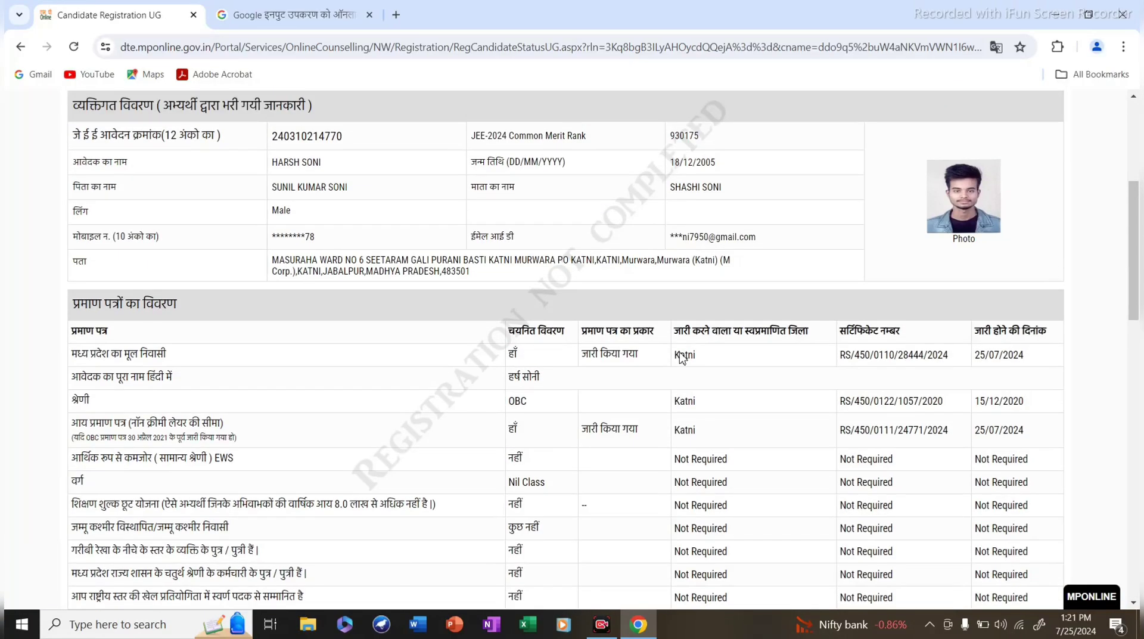
scroll(682, 356, "down", 9)
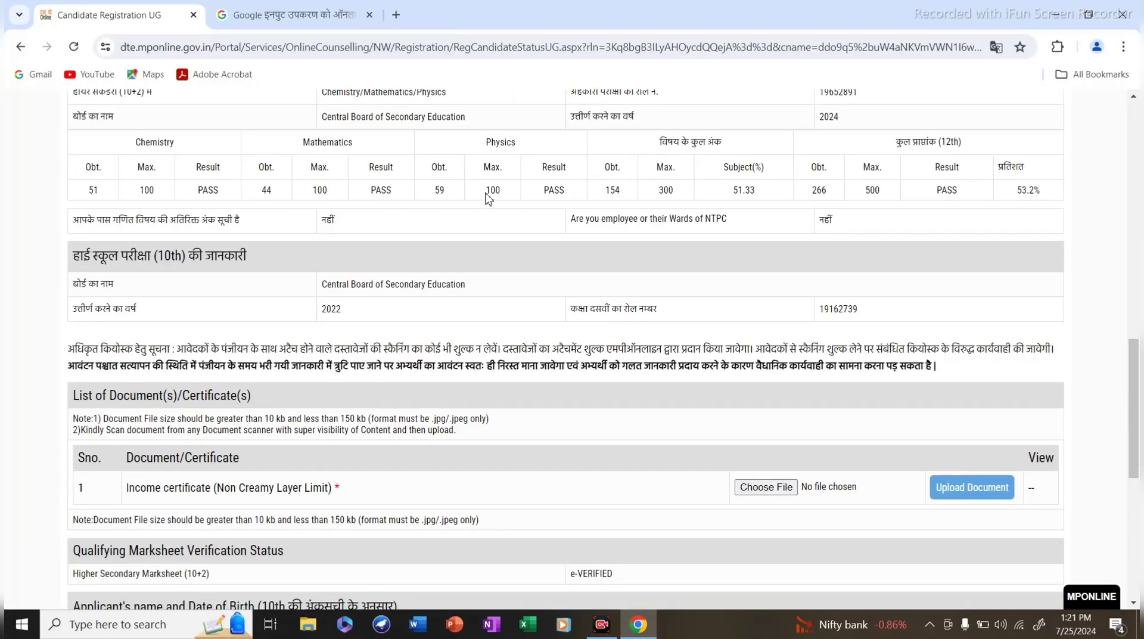
scroll(773, 353, "down", 4)
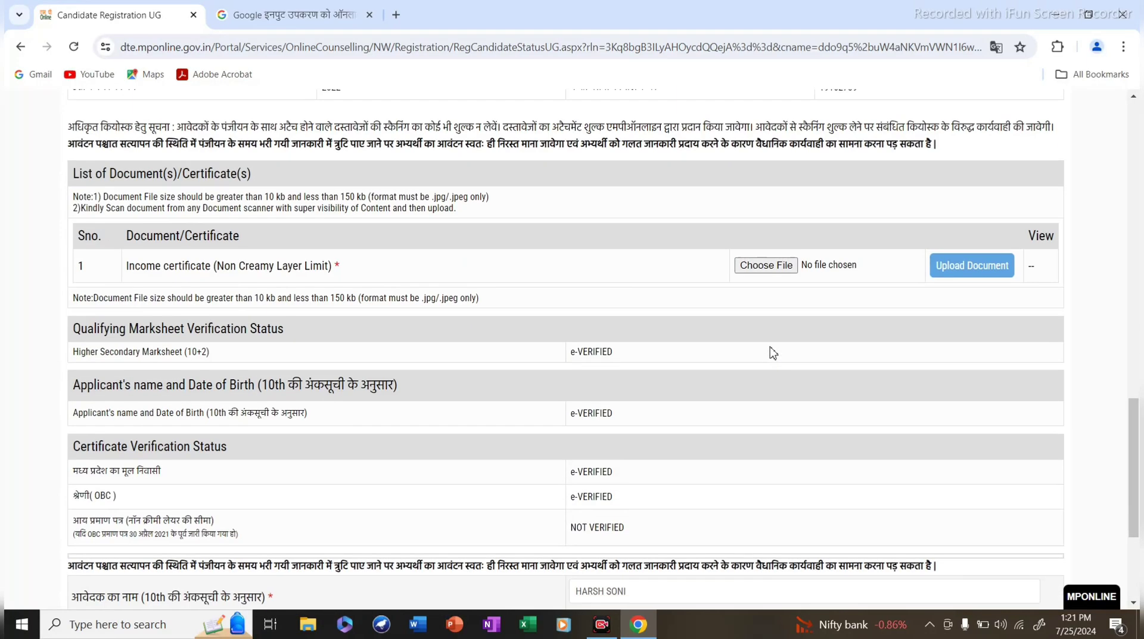
scroll(597, 333, "up", 6)
scroll(599, 325, "down", 5)
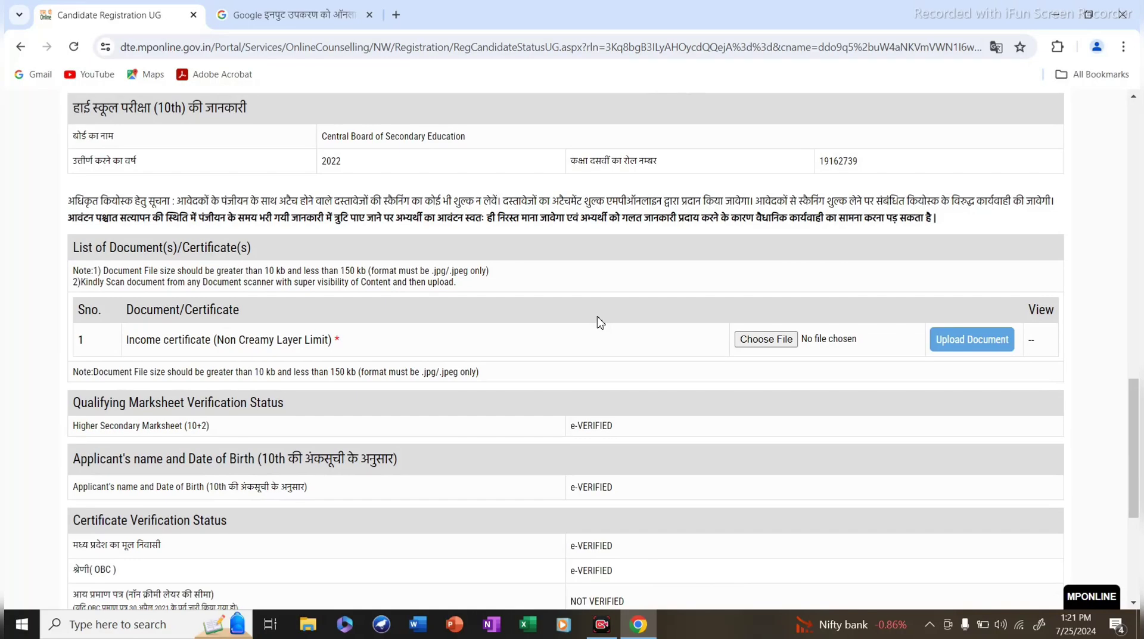
scroll(606, 325, "down", 5)
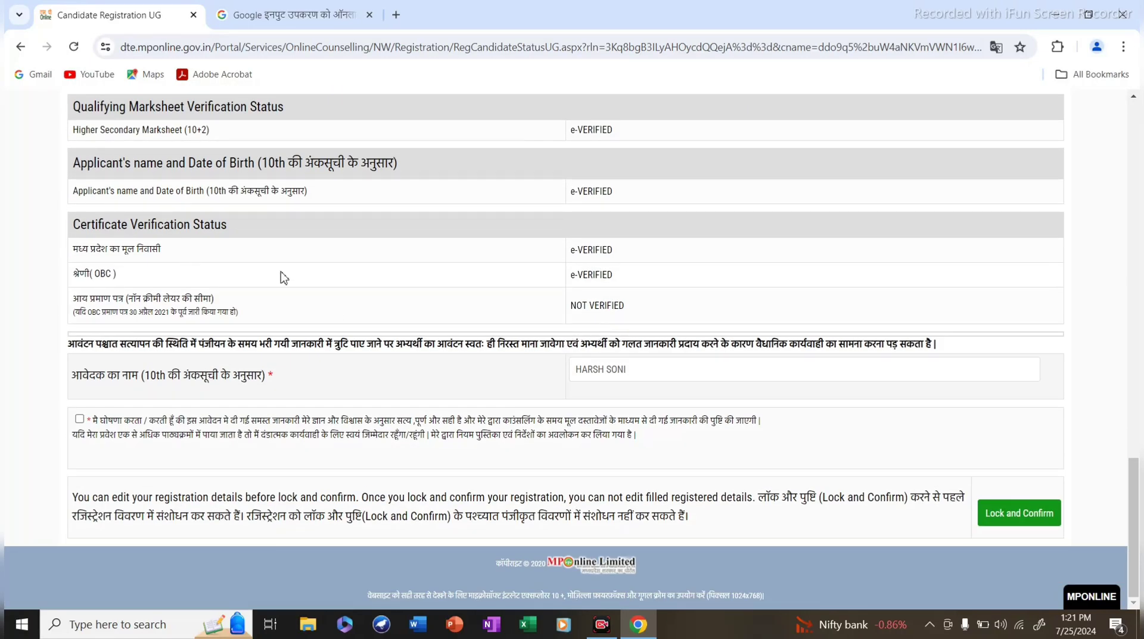
scroll(651, 370, "up", 2)
scroll(652, 371, "up", 2)
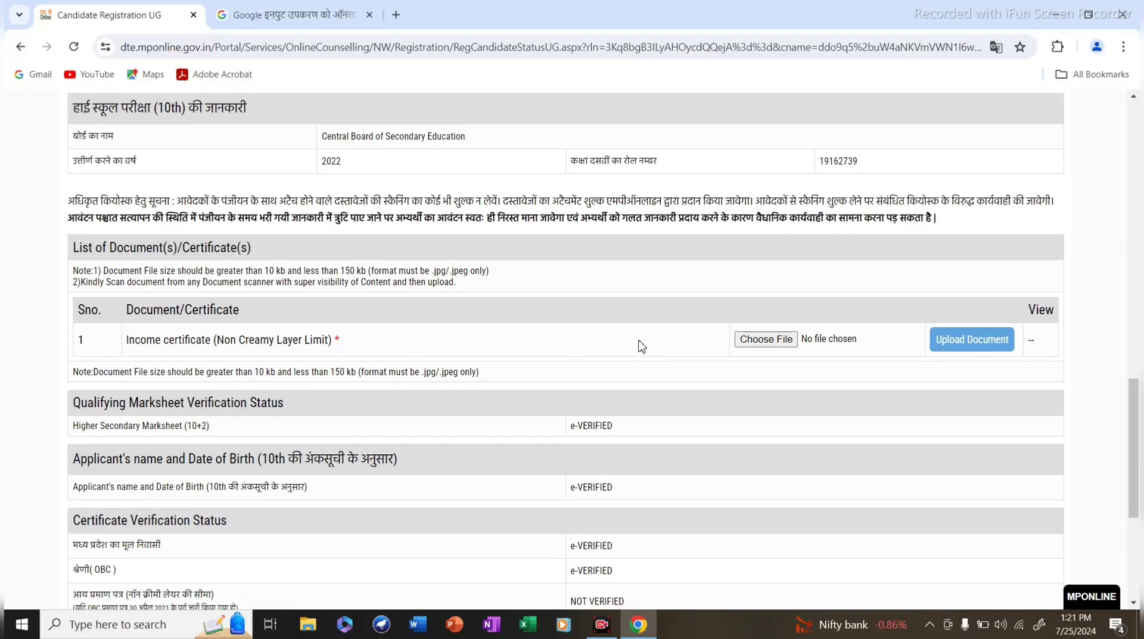
scroll(640, 345, "down", 3)
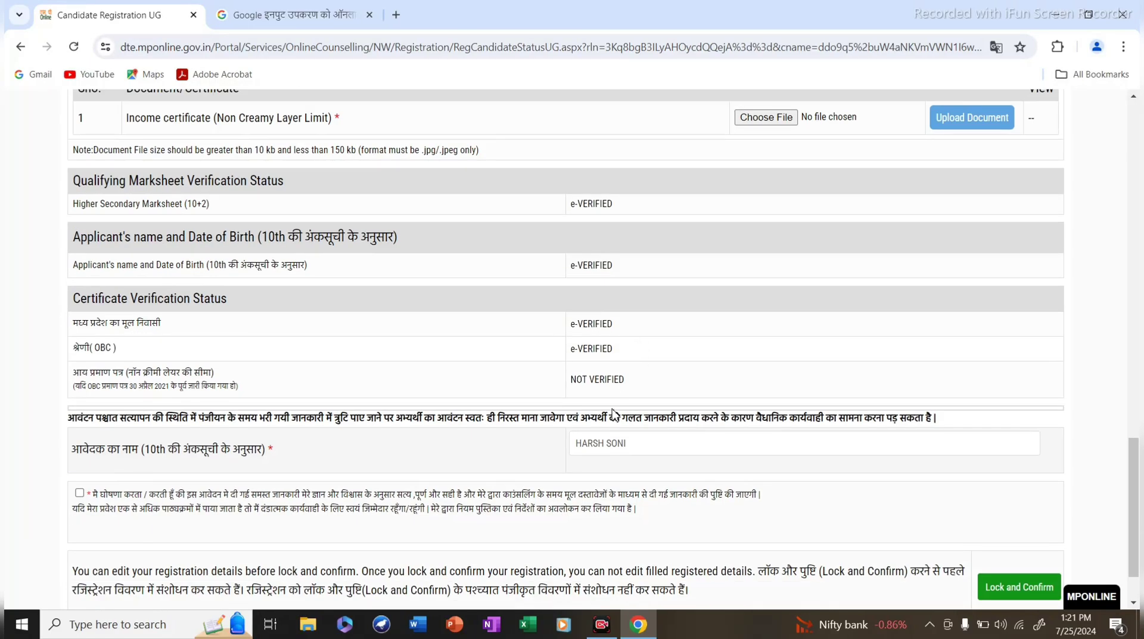
scroll(616, 416, "down", 1)
scroll(626, 396, "up", 1)
scroll(398, 410, "up", 1)
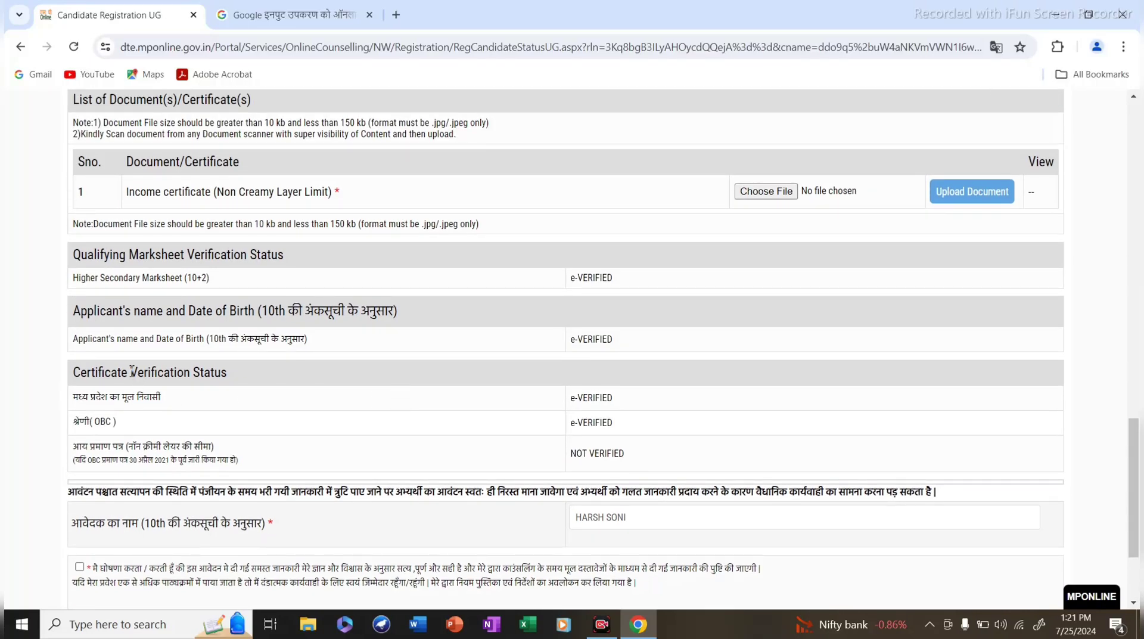
scroll(639, 402, "down", 1)
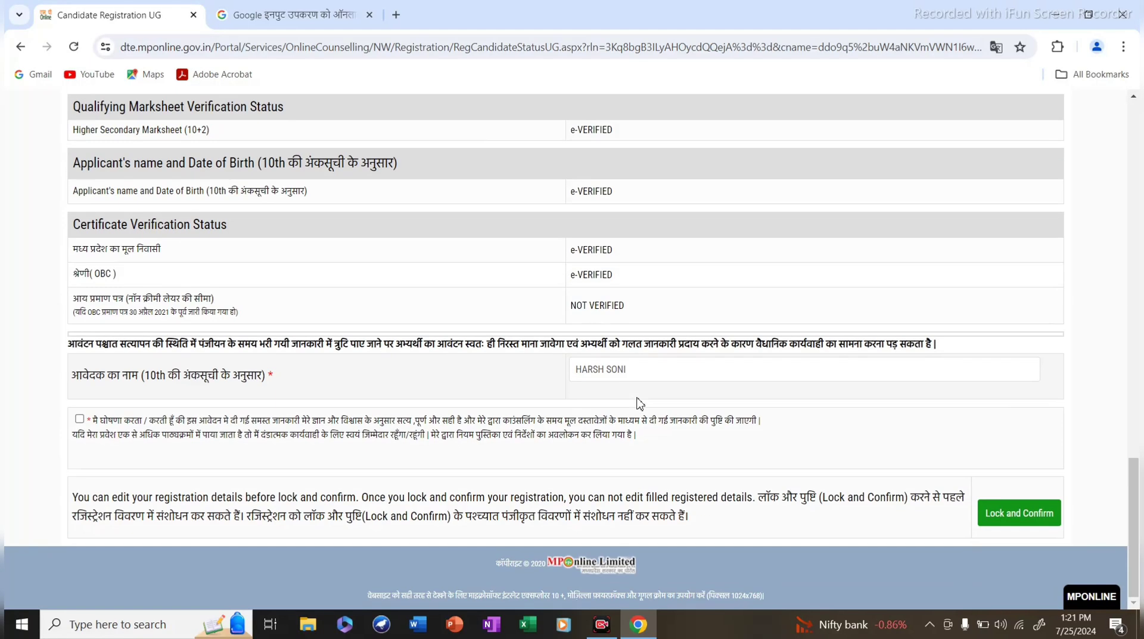
scroll(640, 397, "up", 2)
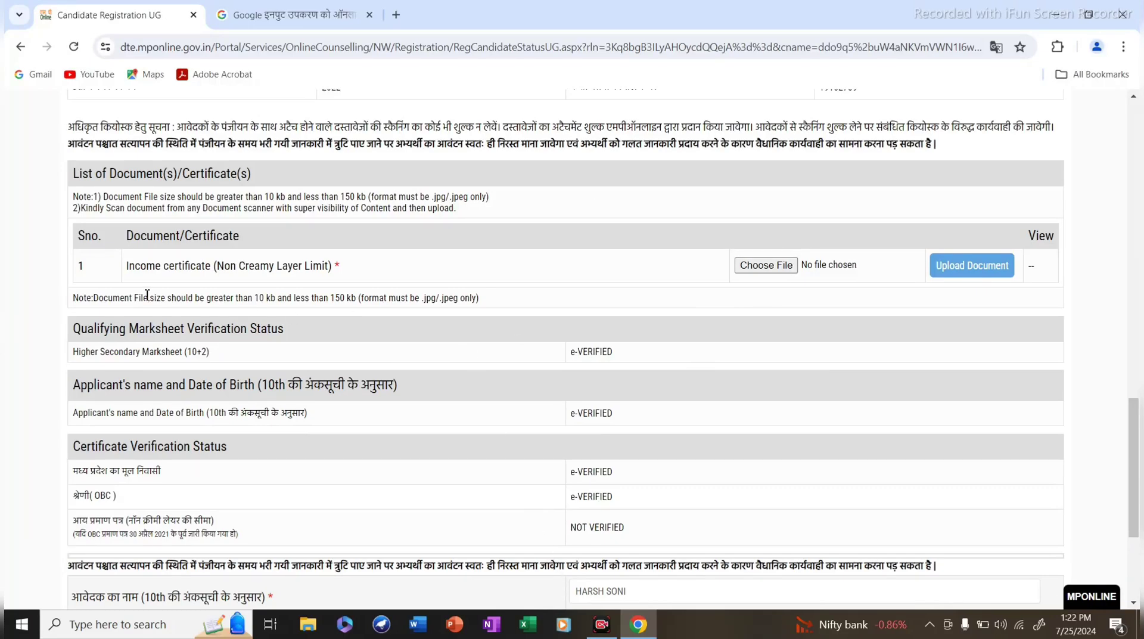
scroll(679, 306, "down", 2)
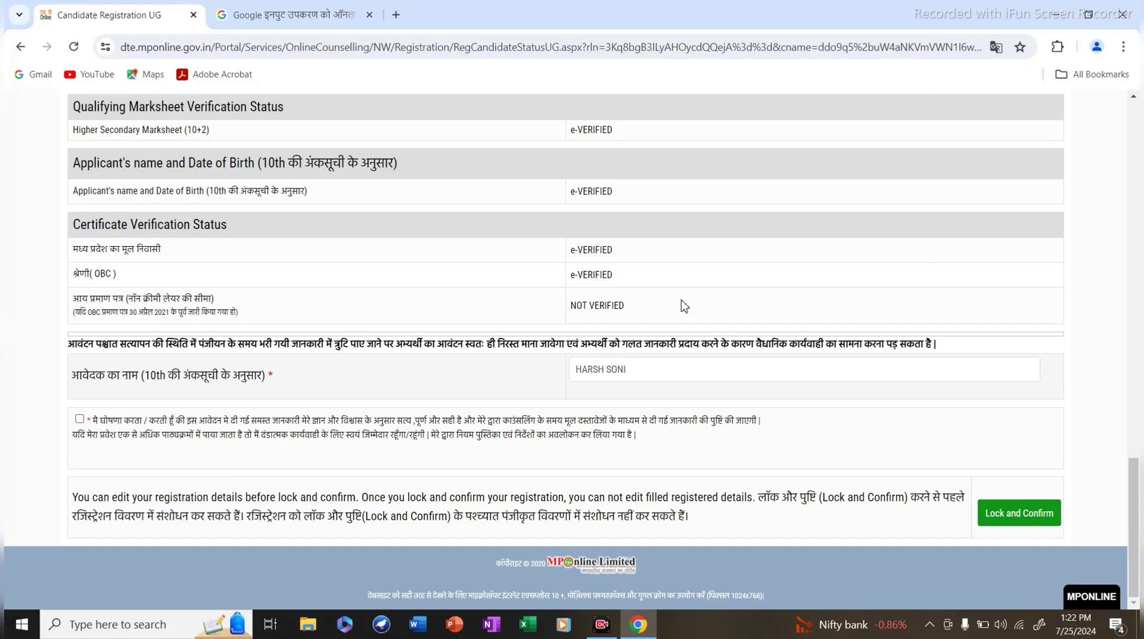
scroll(827, 263, "up", 5)
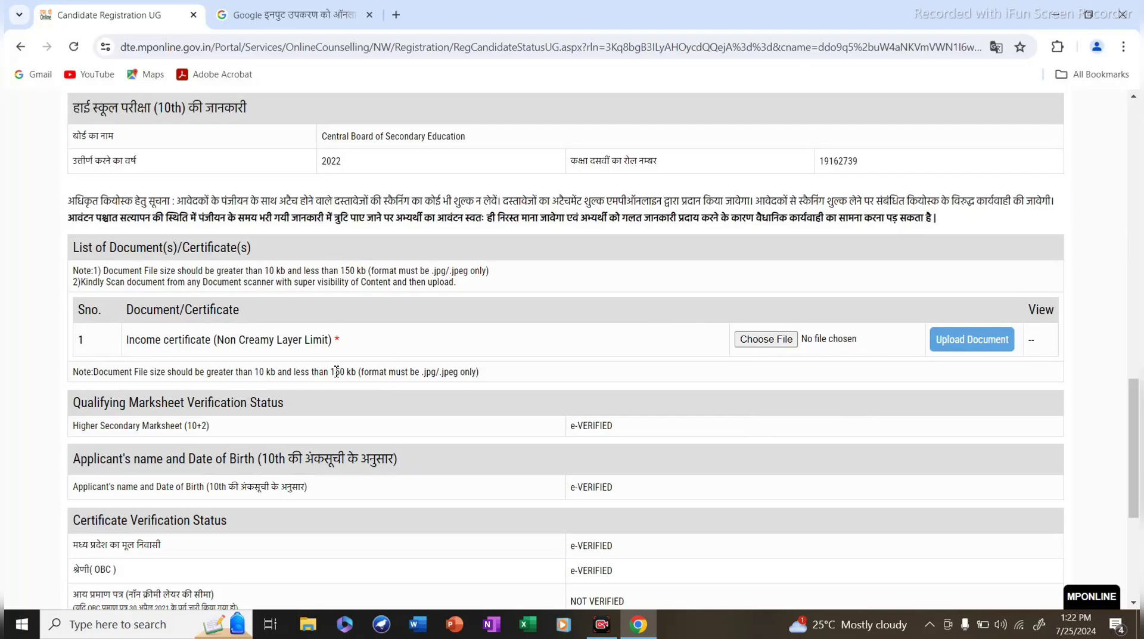
Upload income.jpg as the income certificate, under the 150 kb limit, and view it to verify.
left_click_drag(335, 372, 359, 375)
left_click(765, 345)
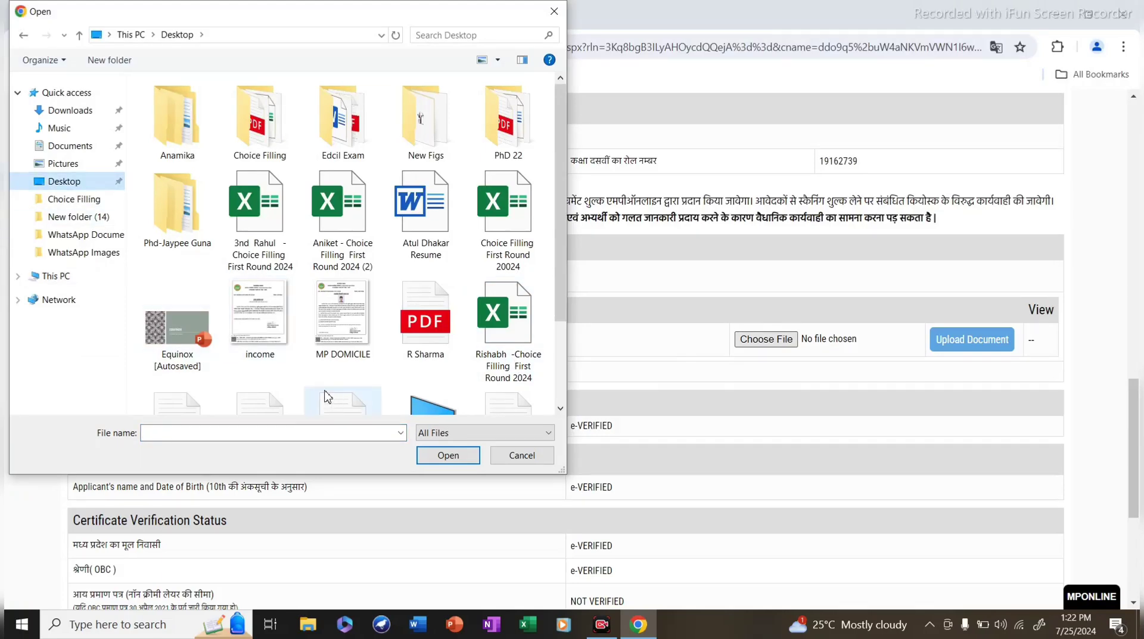
left_click(266, 320)
double_click(266, 321)
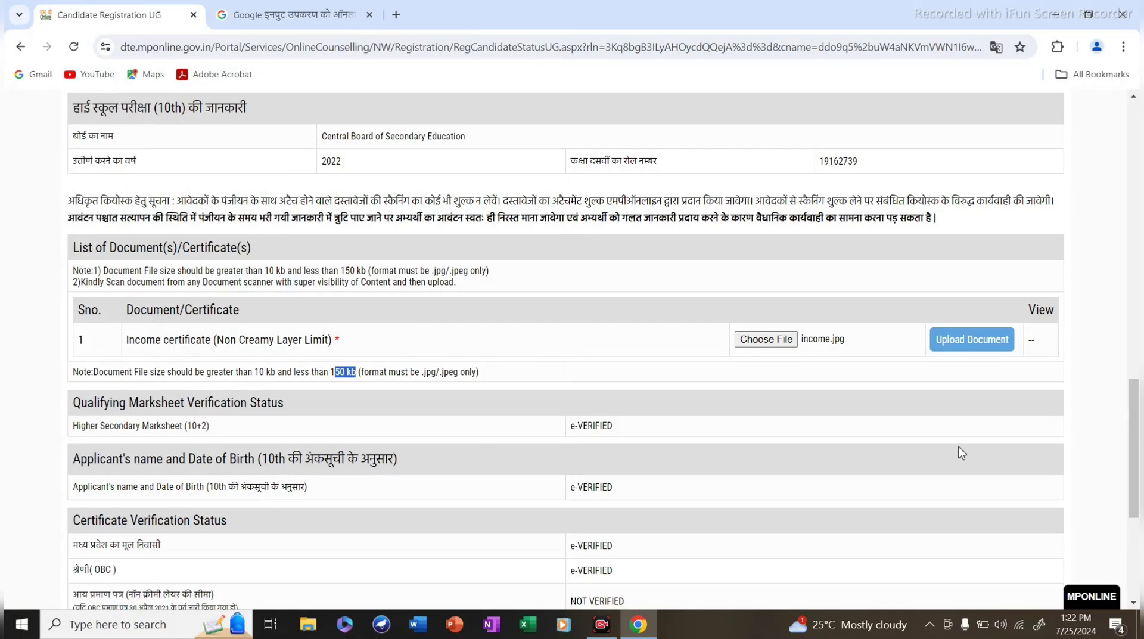
left_click(957, 344)
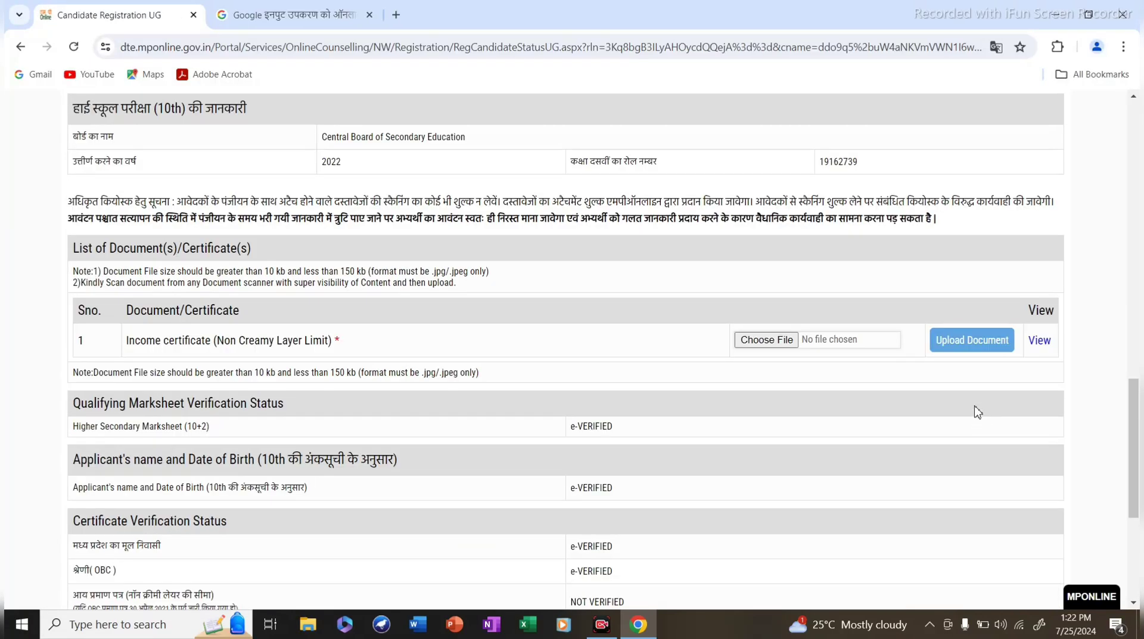
left_click(1037, 344)
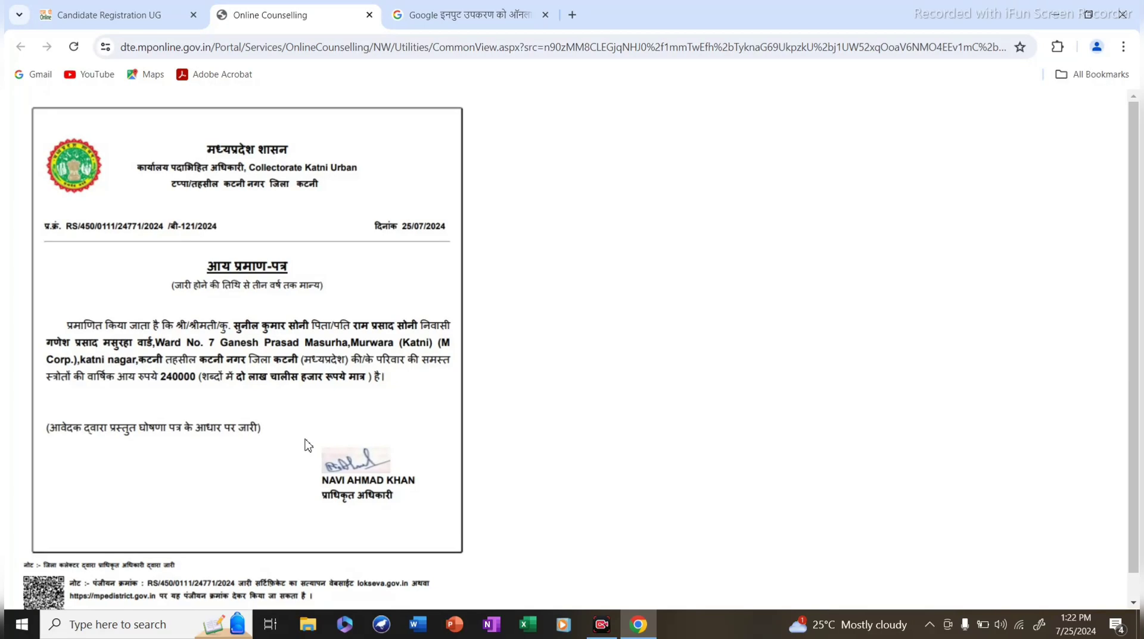
scroll(308, 443, "down", 1)
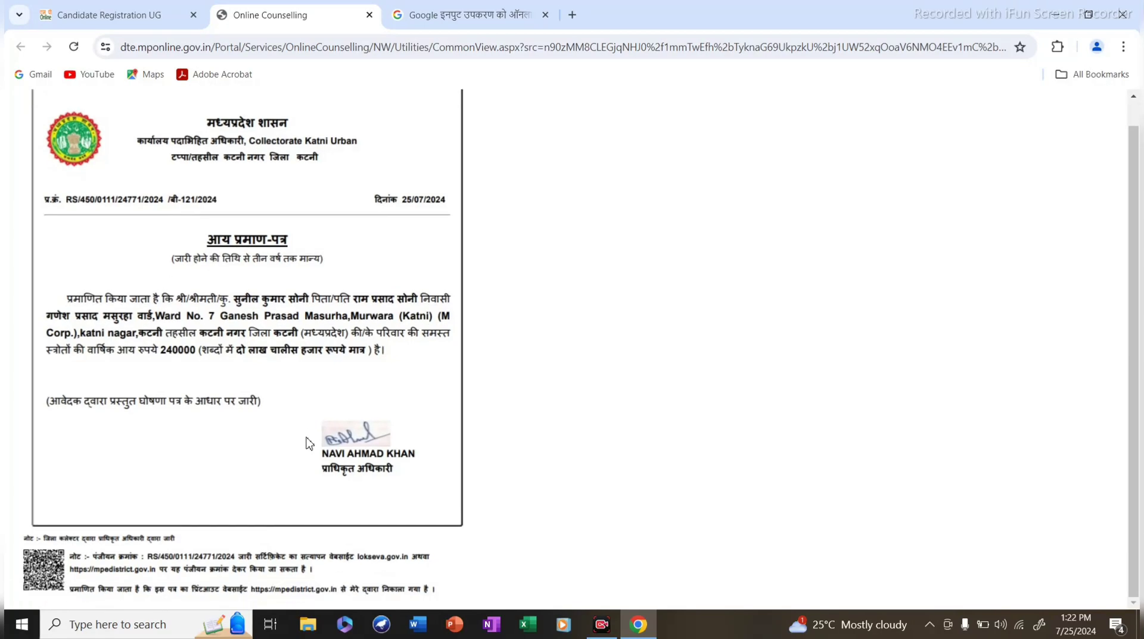
Close the certificate preview and tick the applicant declaration checkbox.
left_click(369, 16)
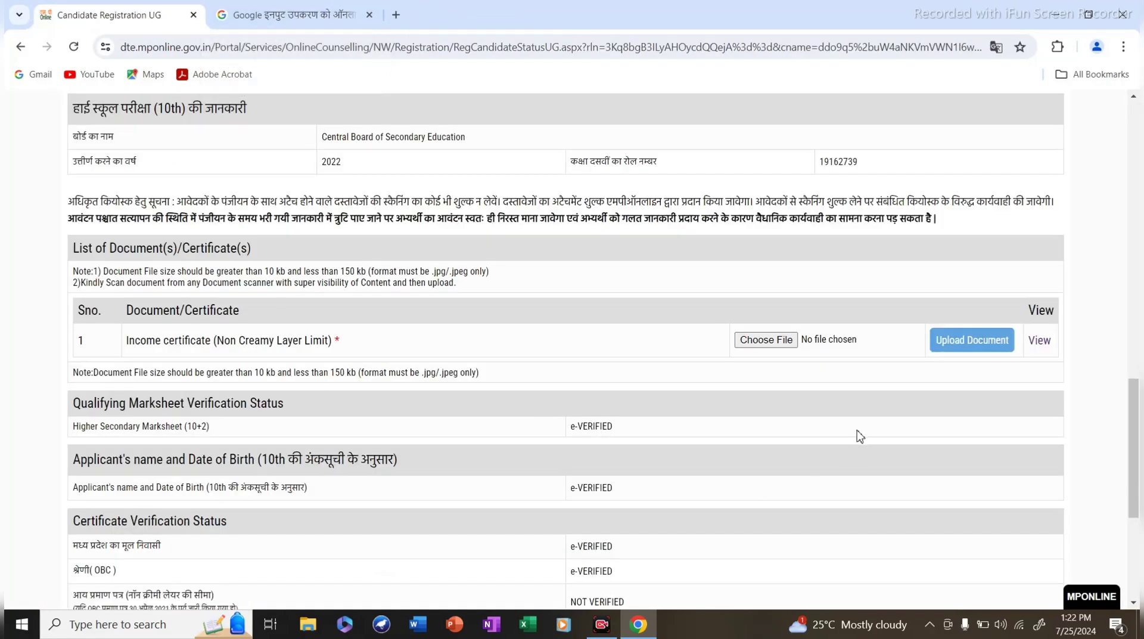
scroll(830, 415, "down", 5)
scroll(540, 375, "up", 15)
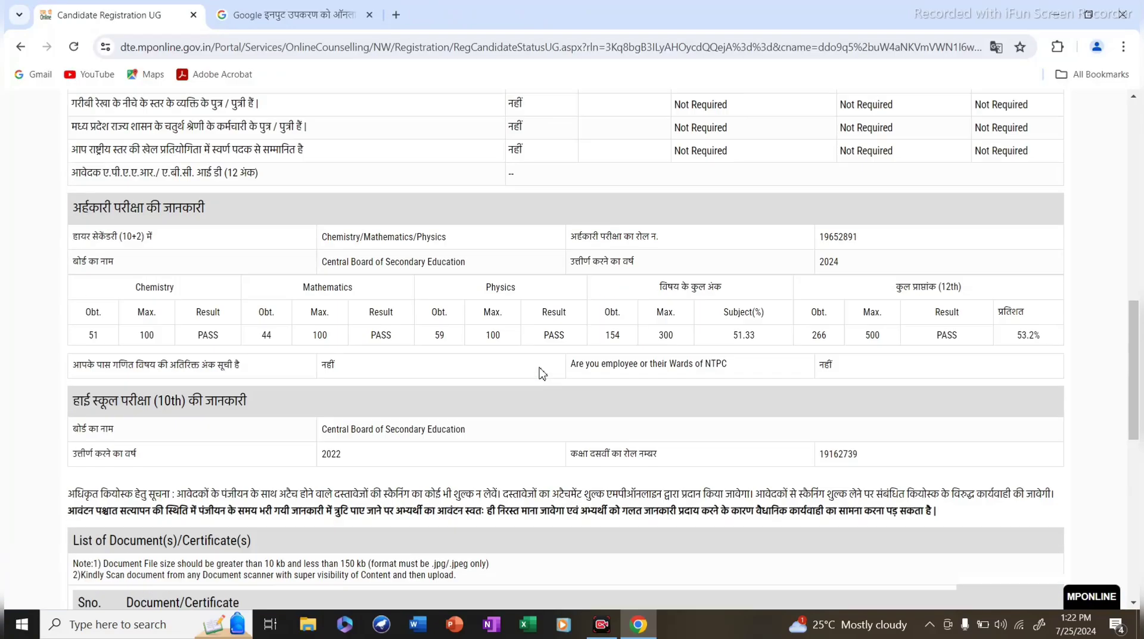
scroll(540, 372, "down", 15)
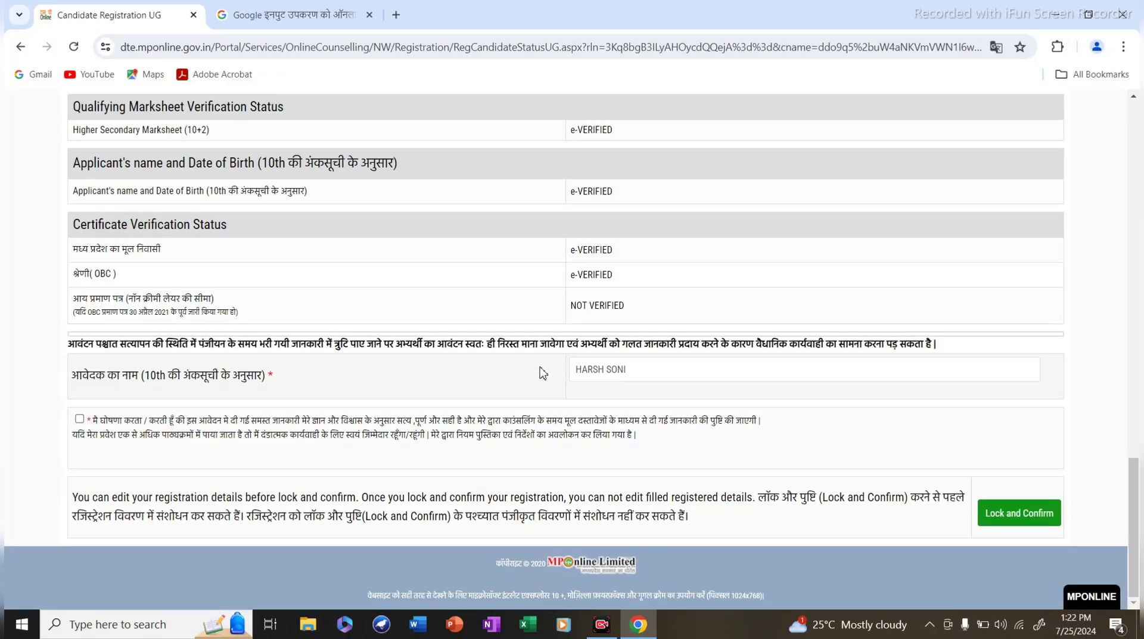
left_click(79, 418)
Lock and confirm the registration, accepting that details can no longer be edited.
scroll(559, 363, "up", 9)
scroll(559, 361, "up", 7)
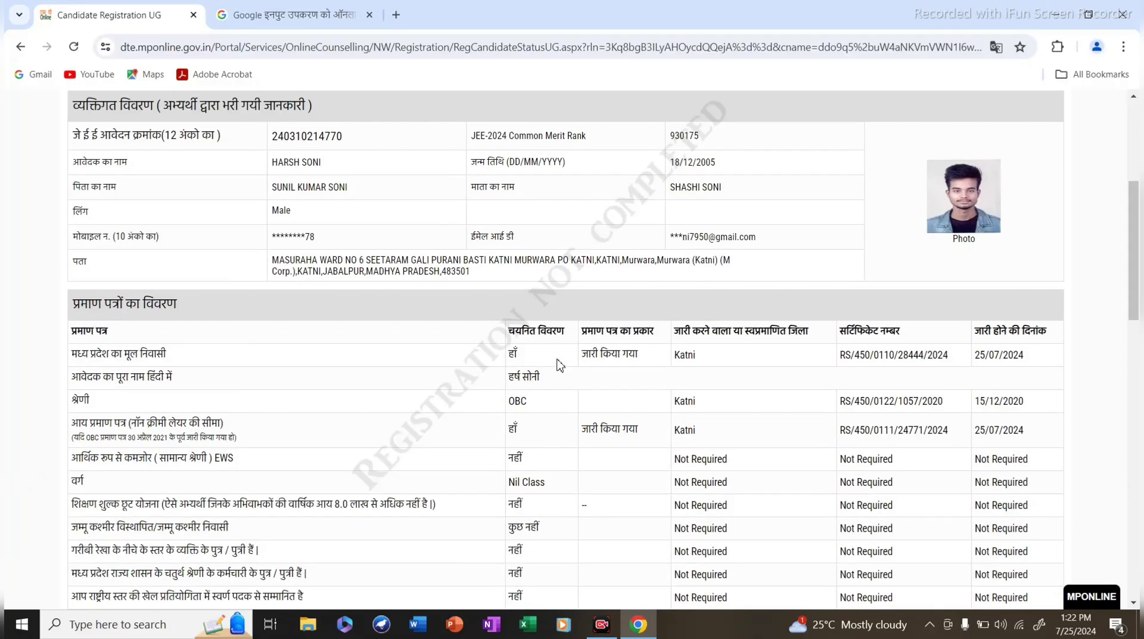
scroll(561, 362, "down", 11)
scroll(562, 363, "down", 5)
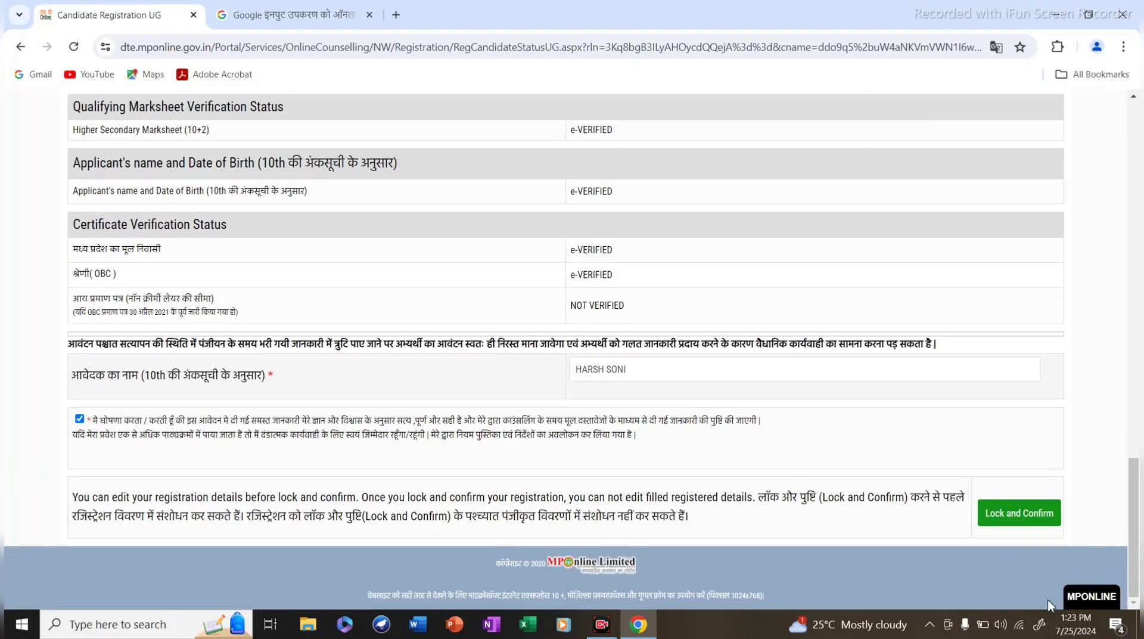
left_click(1016, 522)
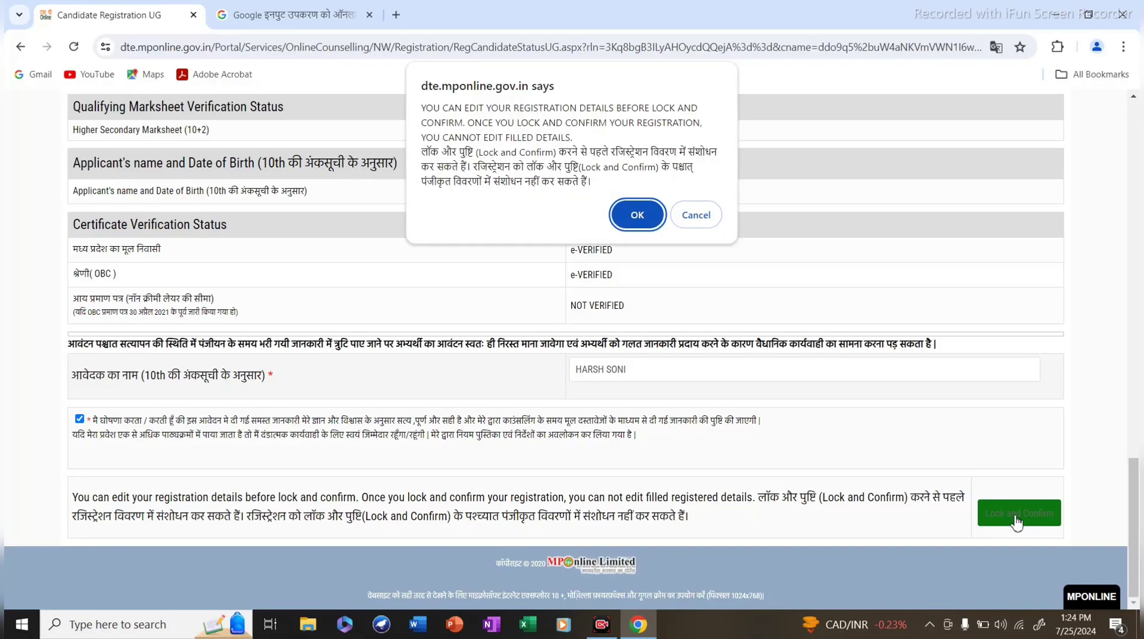
left_click(631, 224)
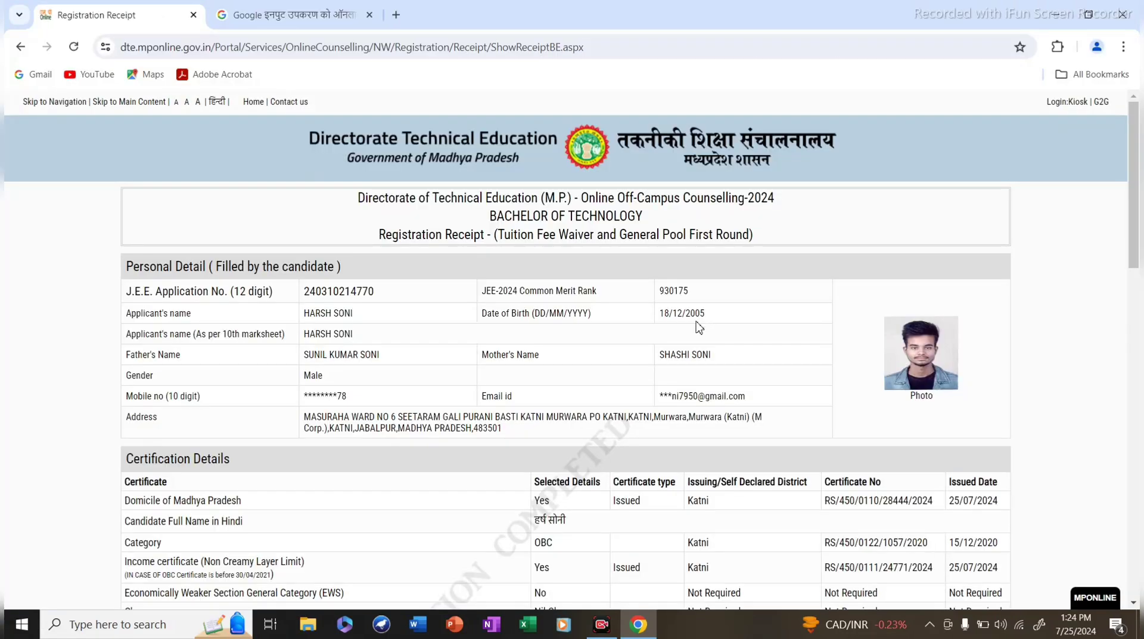
Print the registration receipt from the Registration Receipt page.
scroll(662, 398, "down", 15)
scroll(661, 398, "down", 3)
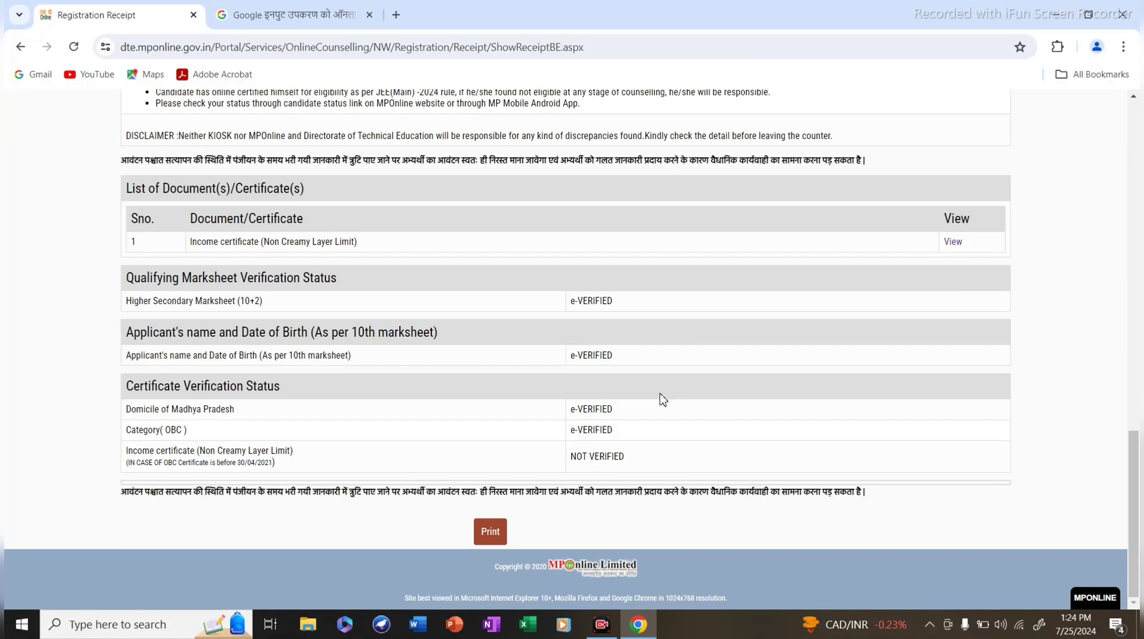
left_click(489, 531)
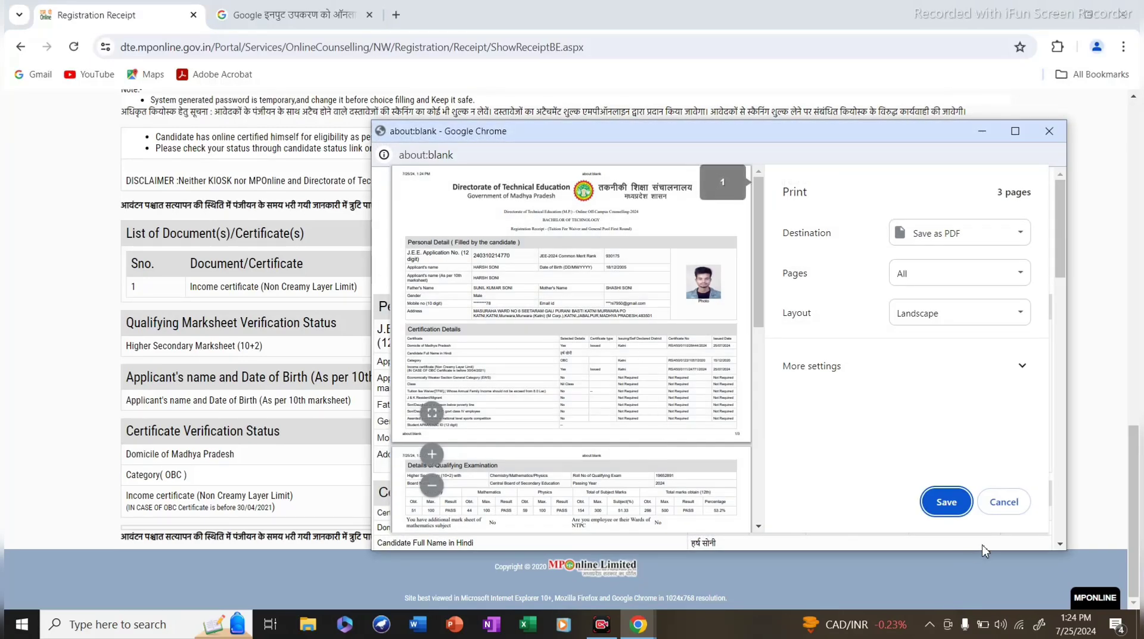
Save the receipt via Save as PDF, choosing the Desktop as the save location.
left_click(947, 503)
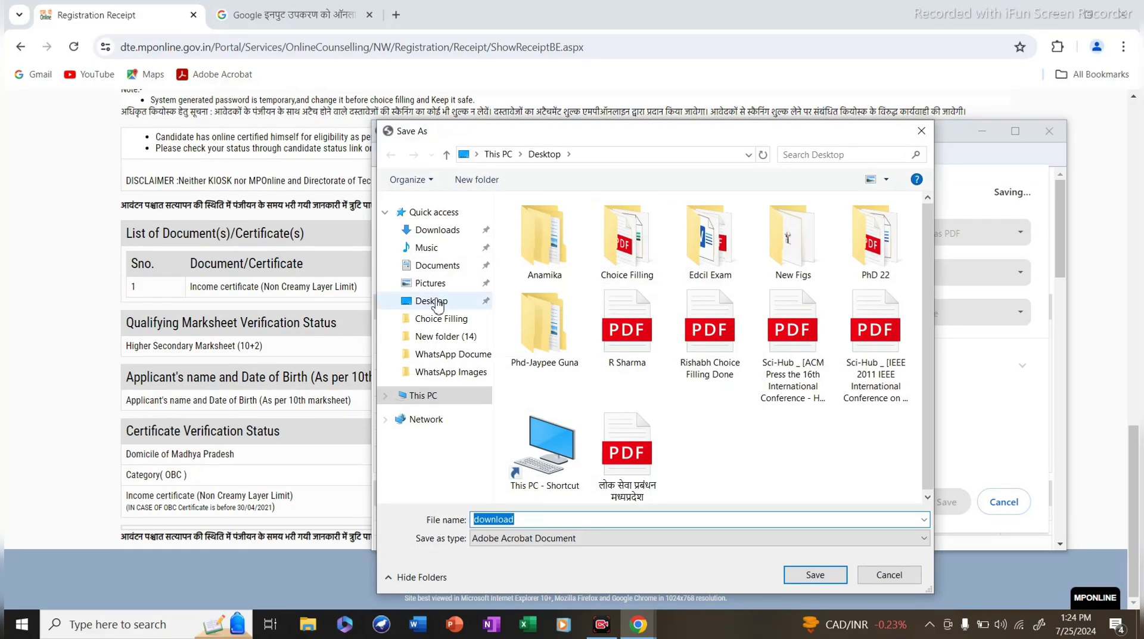
left_click(431, 300)
left_click(534, 519)
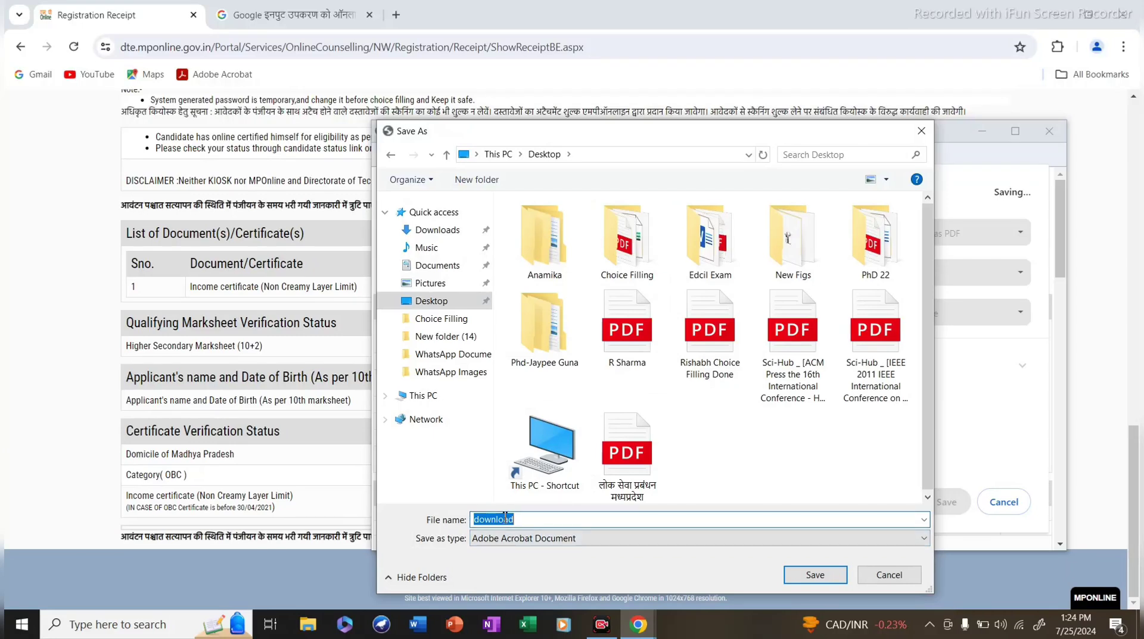